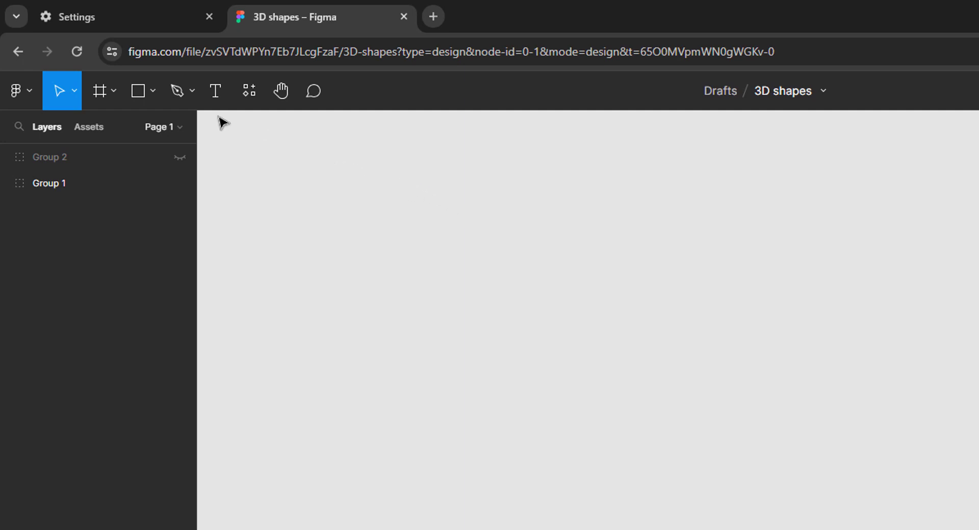
Pick the Polygon tool from the toolbar's shape tools dropdown.
click(156, 109)
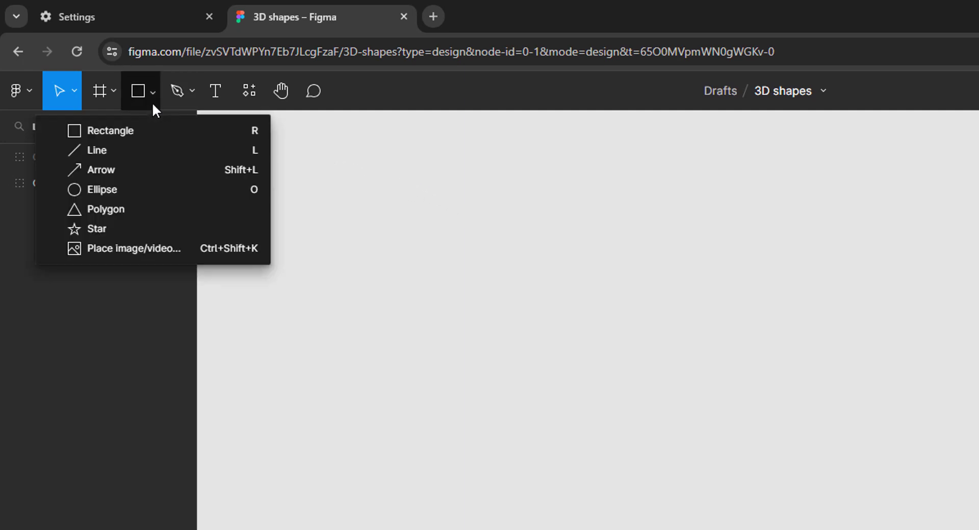
click(152, 210)
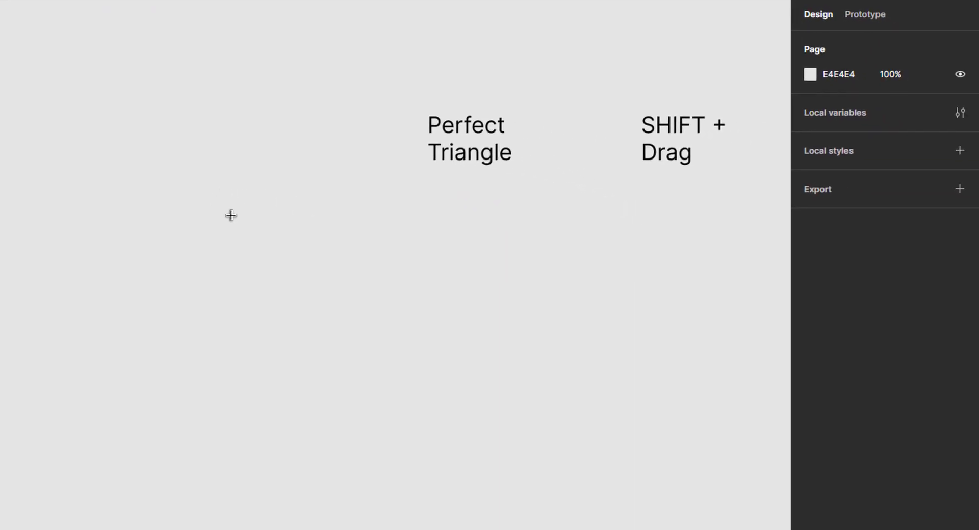
Draw a 200×200 six-sided polygon and position it at X 0, Y 0.
drag(230, 215, 386, 402)
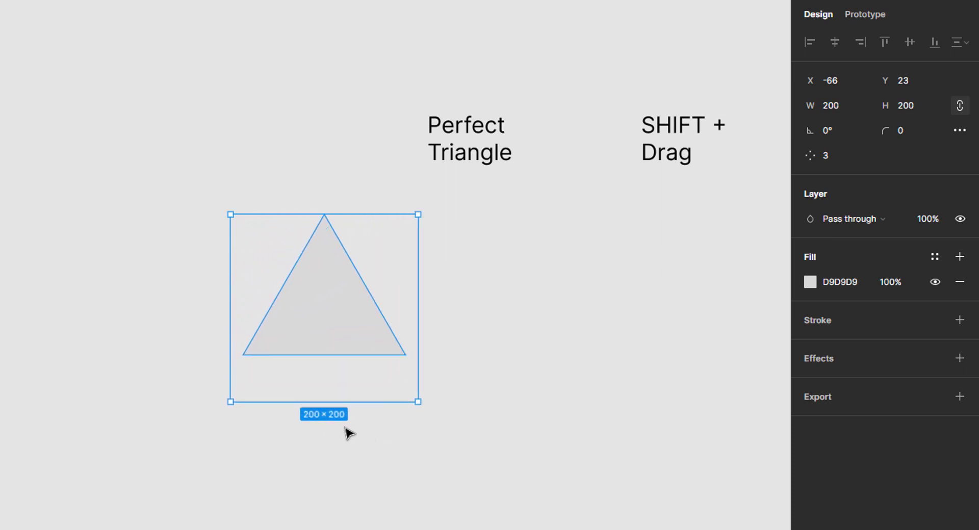
mouse_move(405, 355)
drag(408, 356, 407, 260)
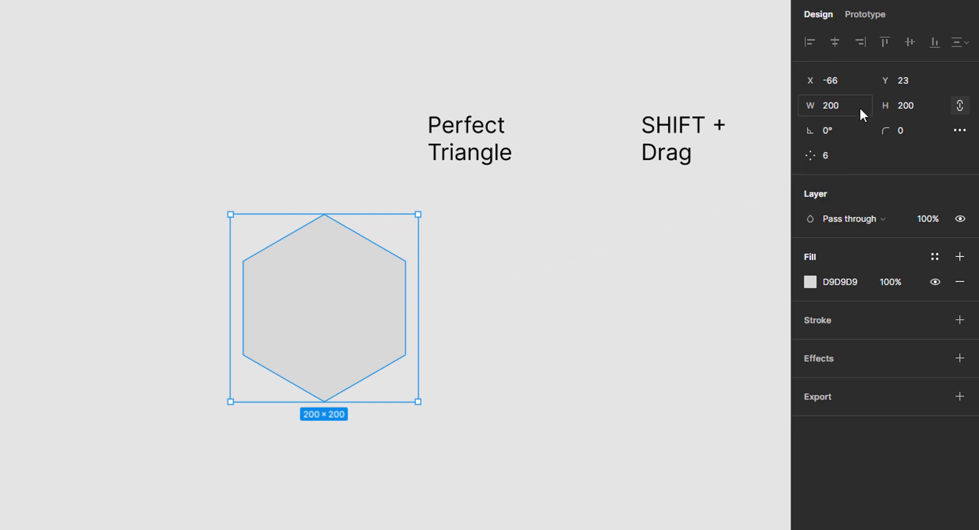
click(858, 81)
text(0)
key(Return)
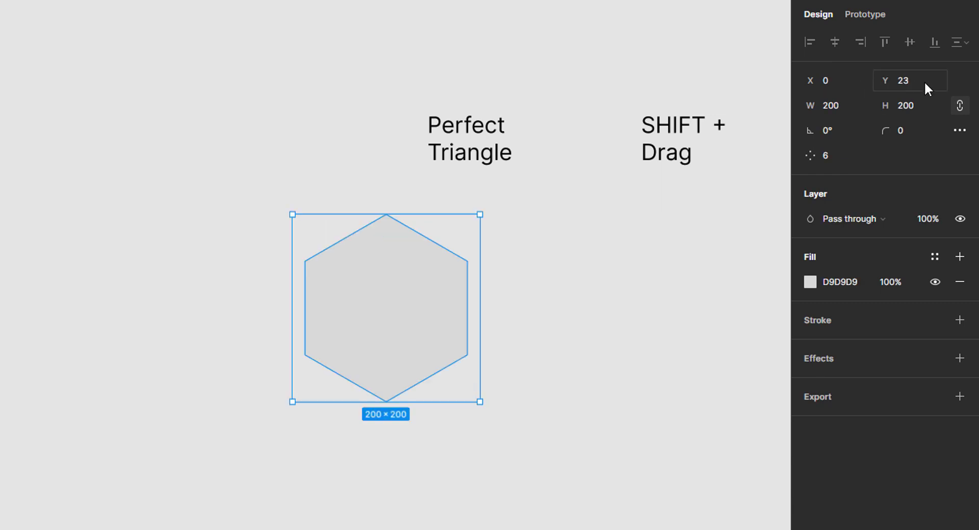
click(923, 81)
text(0)
key(Return)
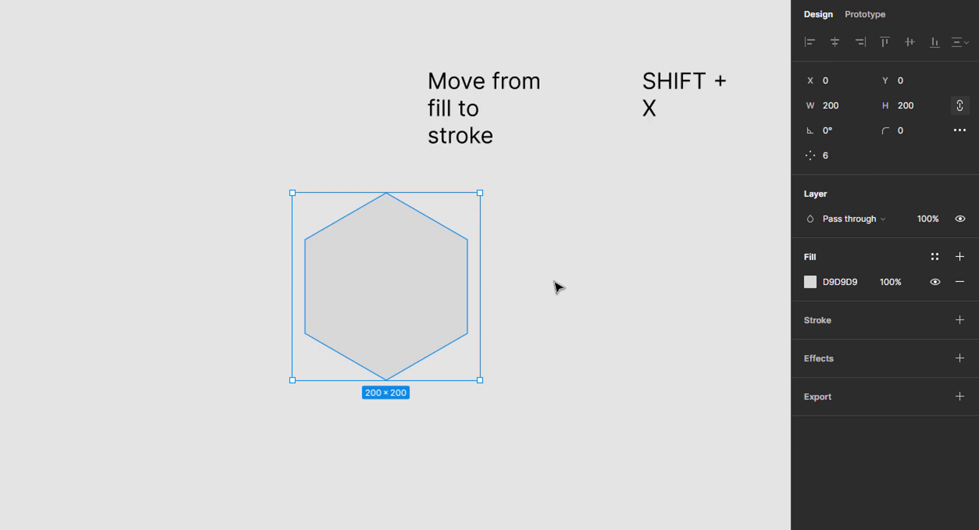
Convert the hexagon's fill into a 222222 stroke with Center alignment.
key(shift+x)
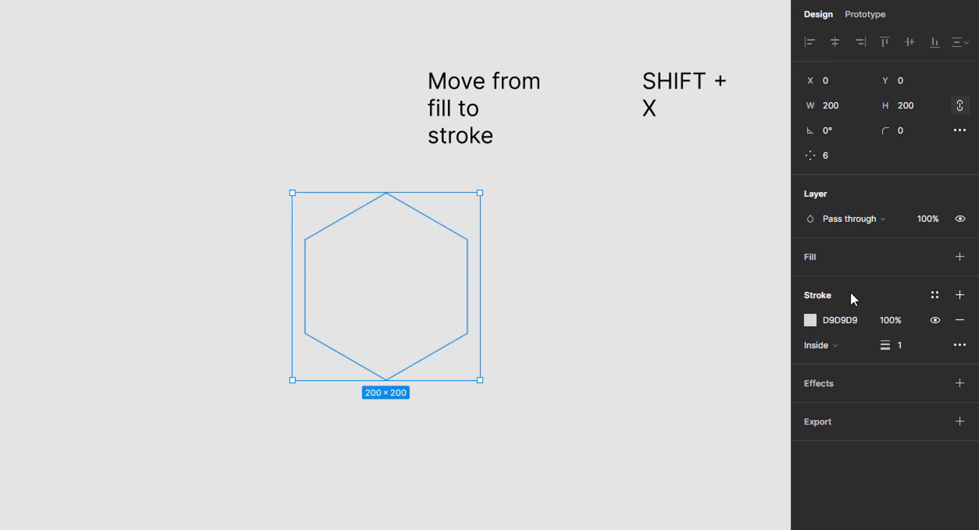
click(863, 316)
text(222)
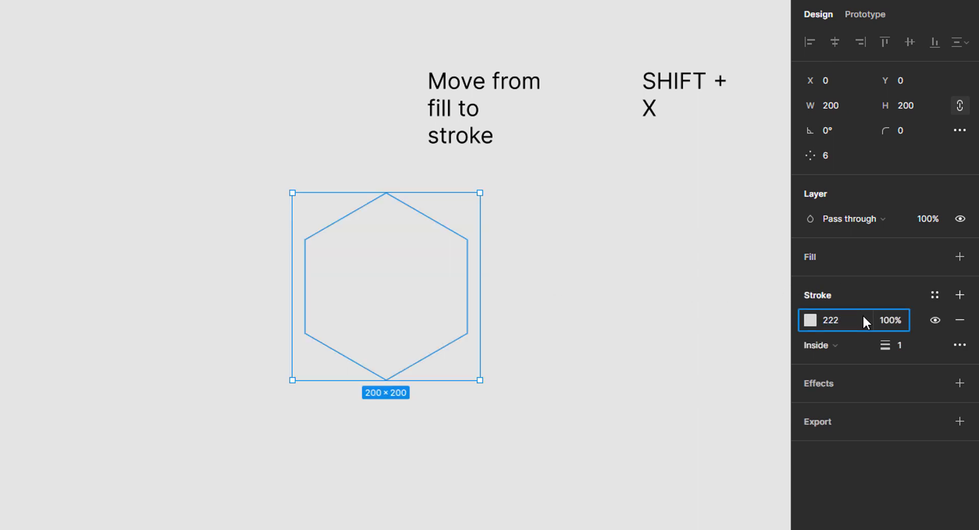
key(Return)
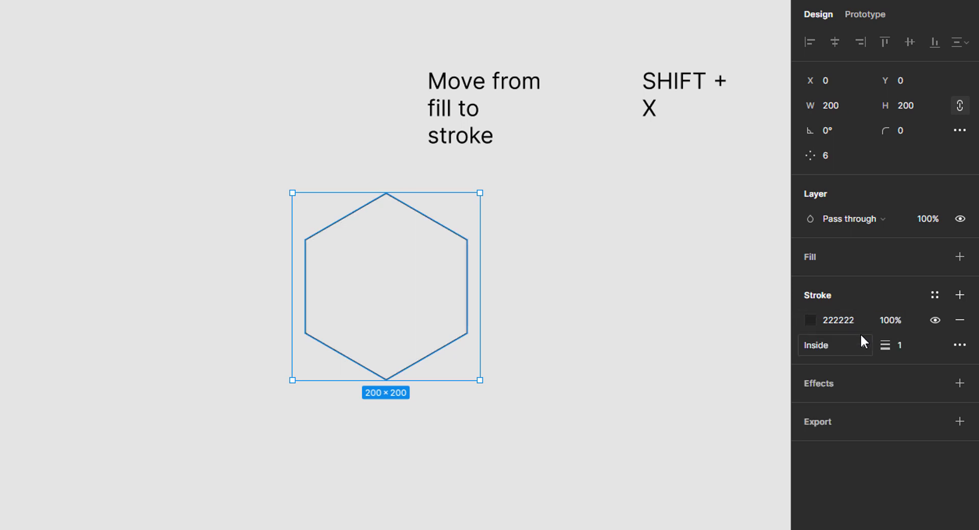
click(855, 346)
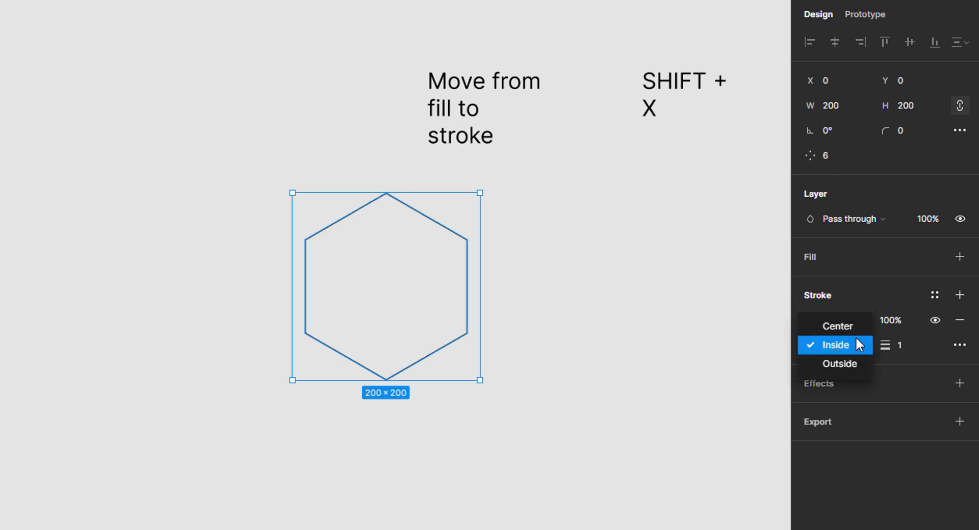
click(855, 326)
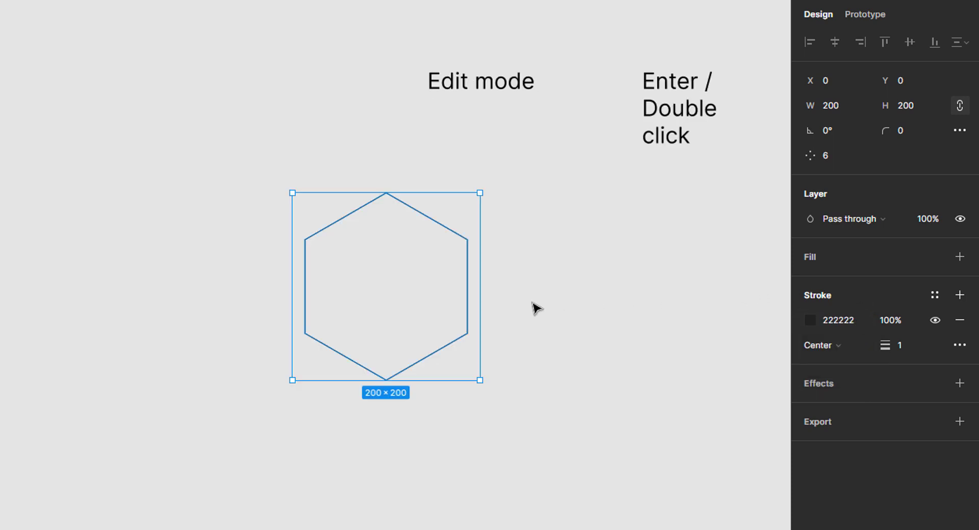
In vector edit, join the top and bottom vertices and add a midpoint on that line.
key(Return)
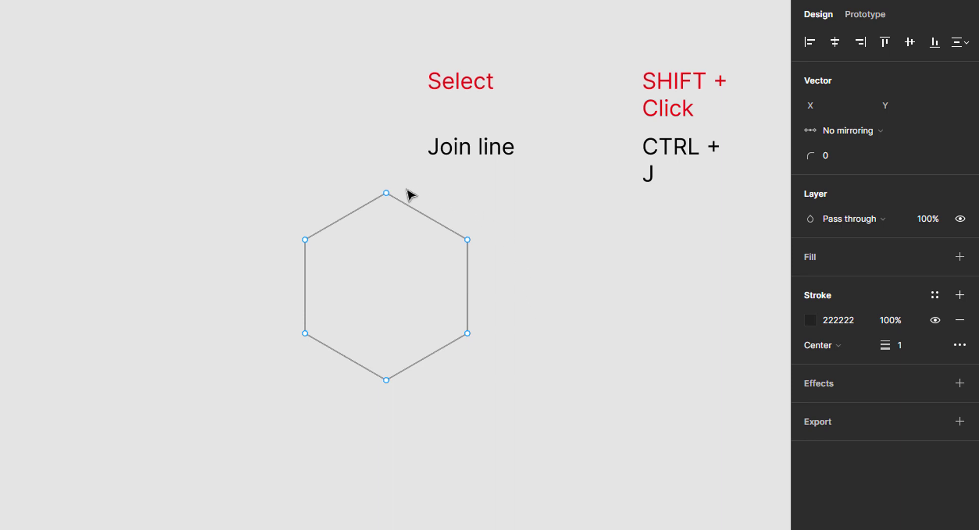
click(386, 193)
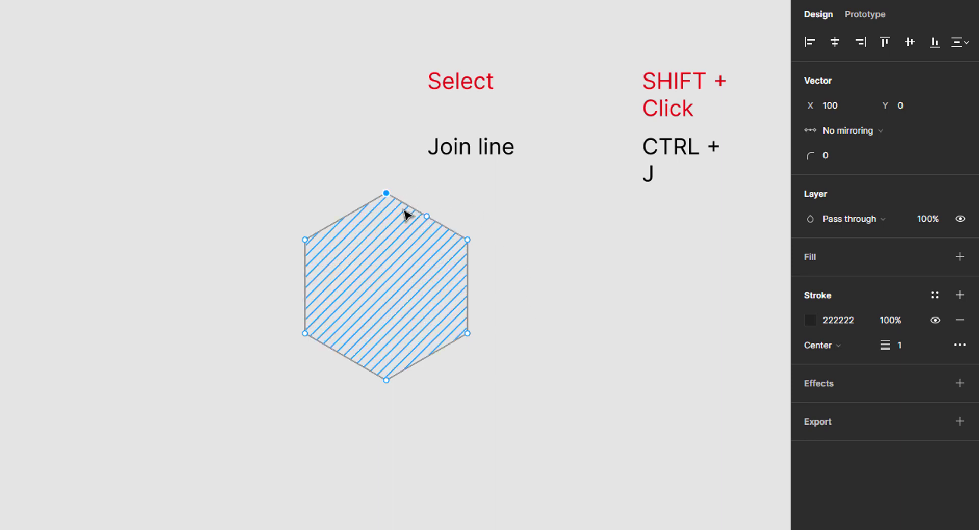
shift+click(386, 380)
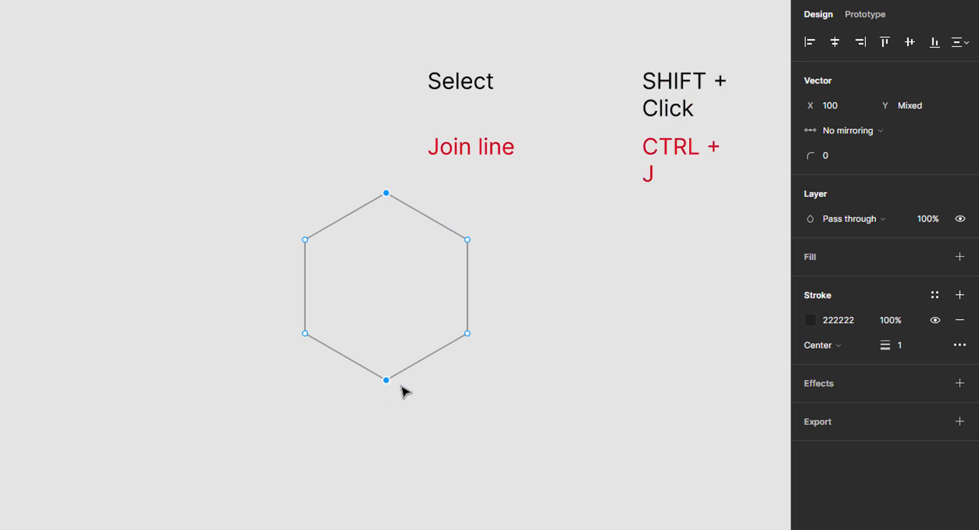
key(ctrl+j)
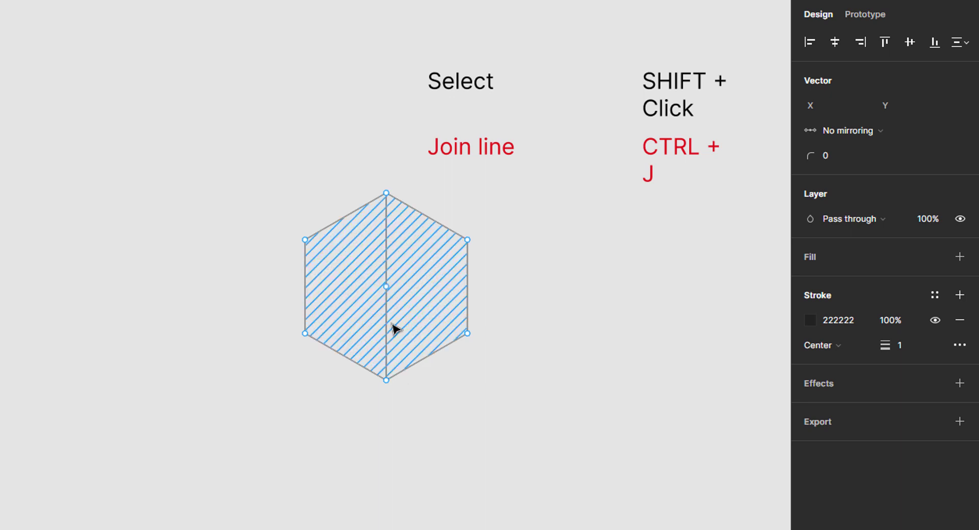
key(p)
click(386, 287)
key(Escape)
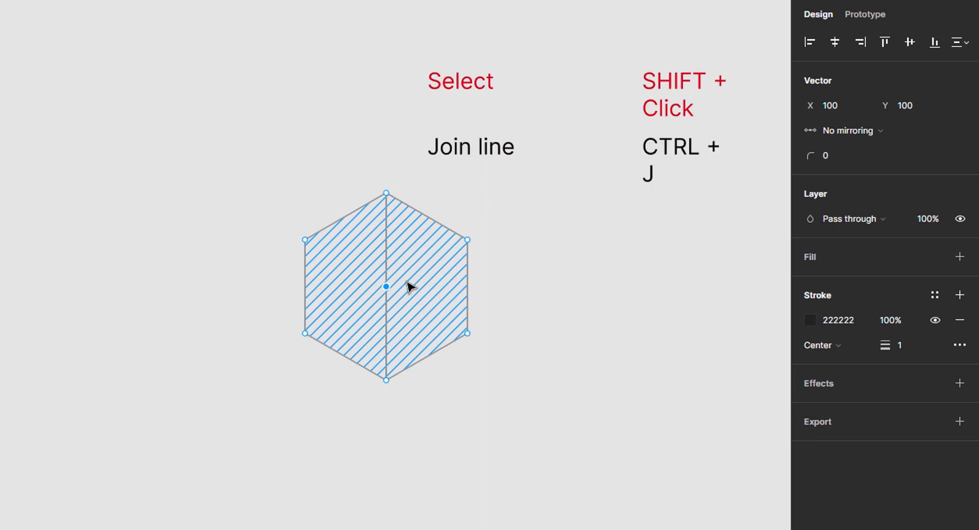
Connect the midpoint to the upper-left and upper-right vertices, then delete the top centre segment.
shift+click(305, 239)
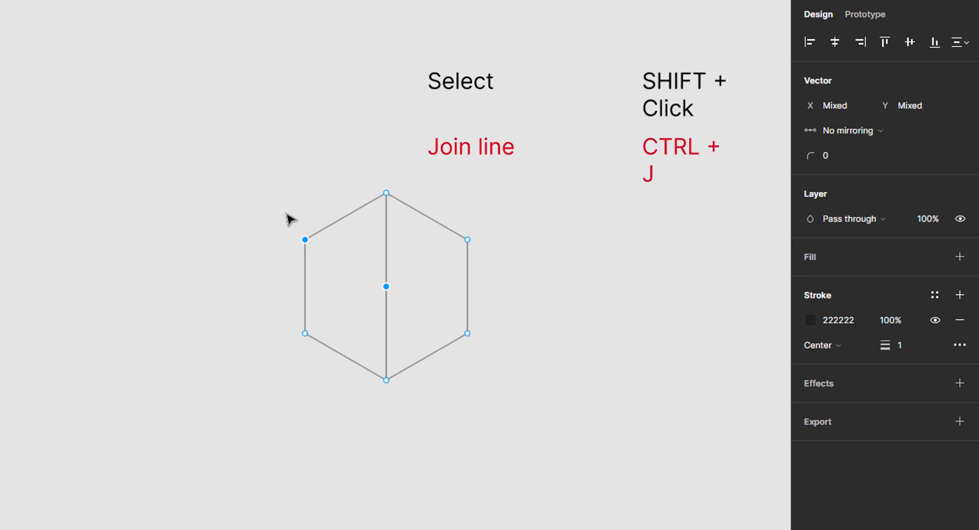
key(ctrl+j)
click(289, 218)
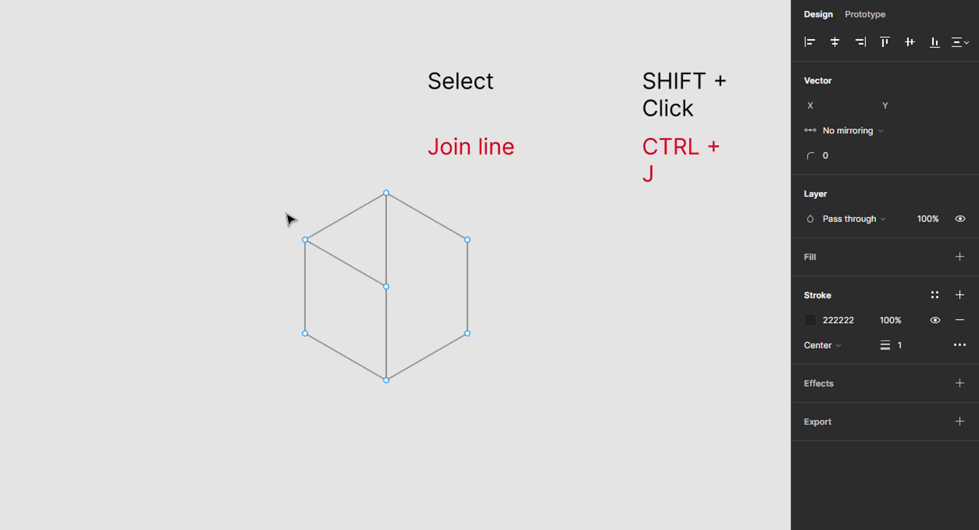
click(386, 287)
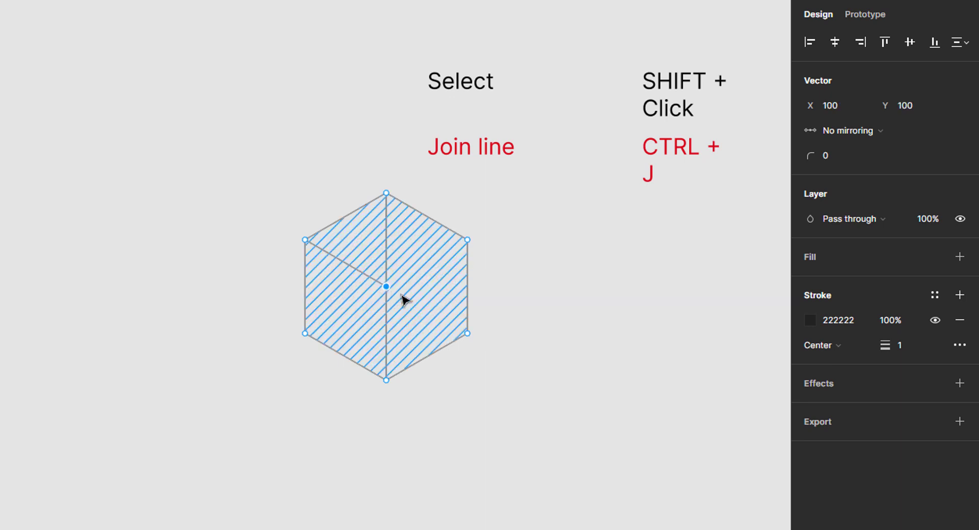
shift+click(467, 240)
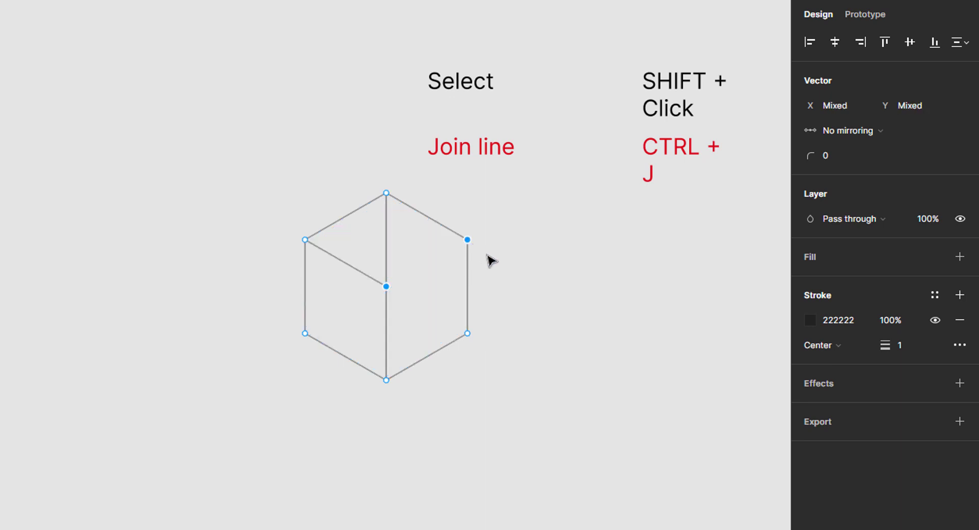
key(ctrl+j)
click(491, 261)
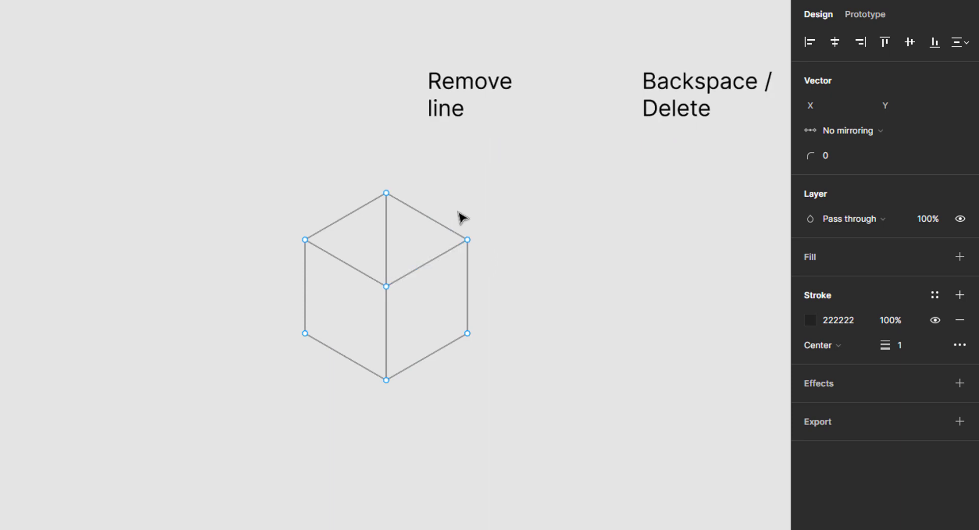
click(386, 224)
key(BackSpace)
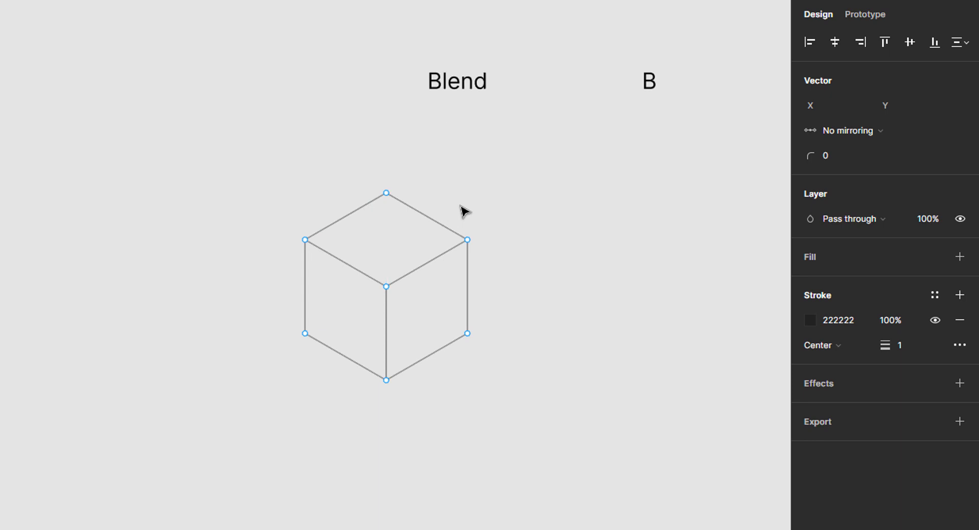
Paint-bucket fill the cube's left face 2488B2 and right face 268FBD.
key(b)
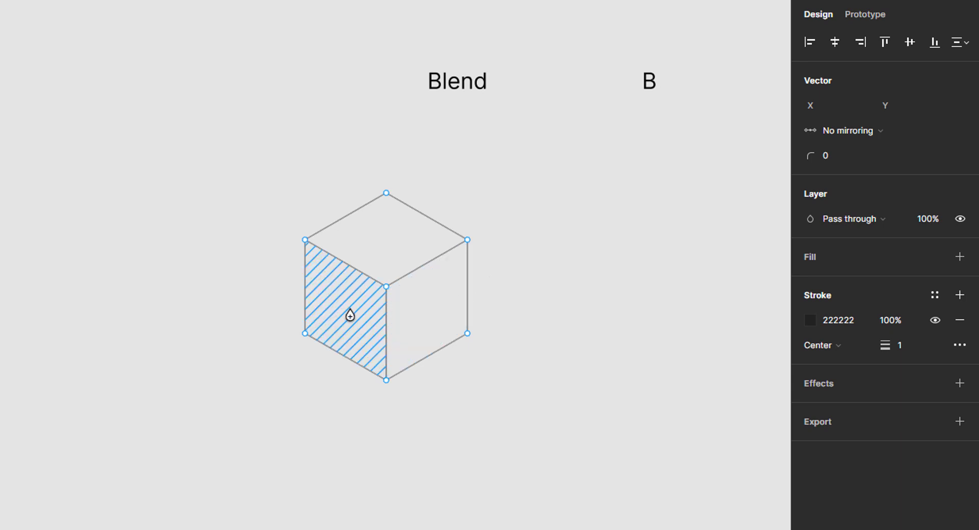
click(349, 315)
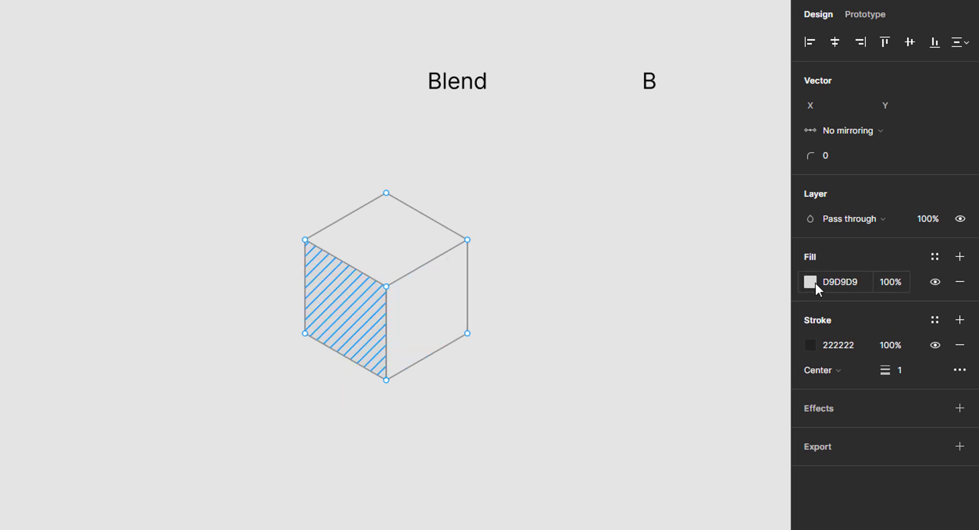
click(861, 282)
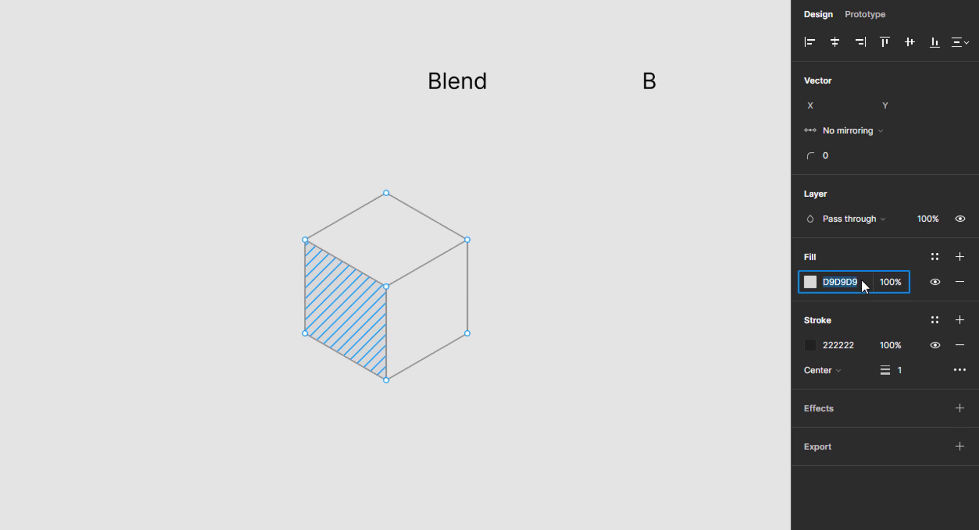
text(2488b2)
key(Return)
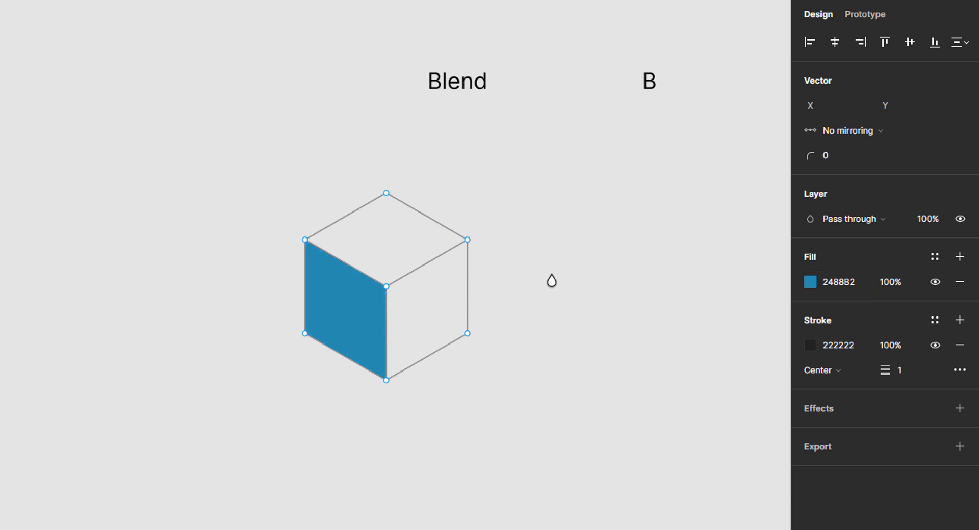
click(430, 305)
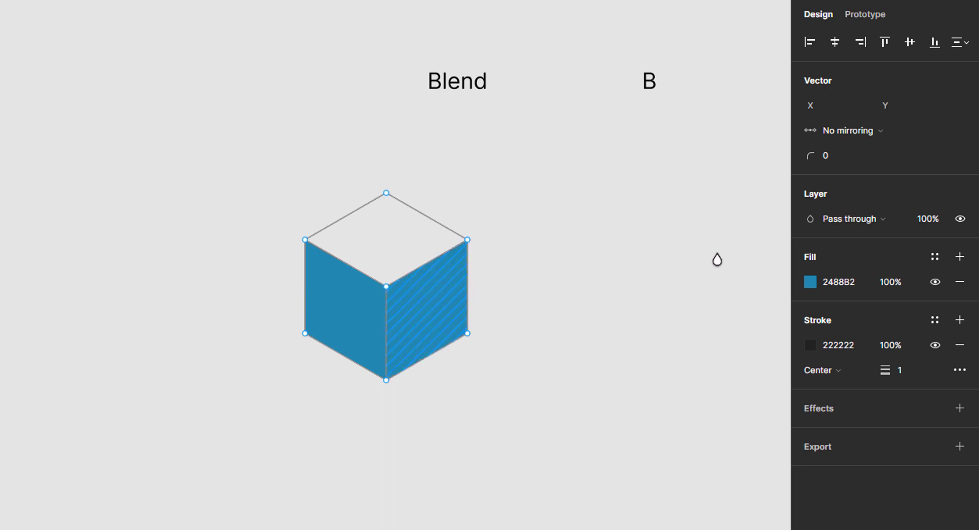
click(867, 280)
text(268fbd)
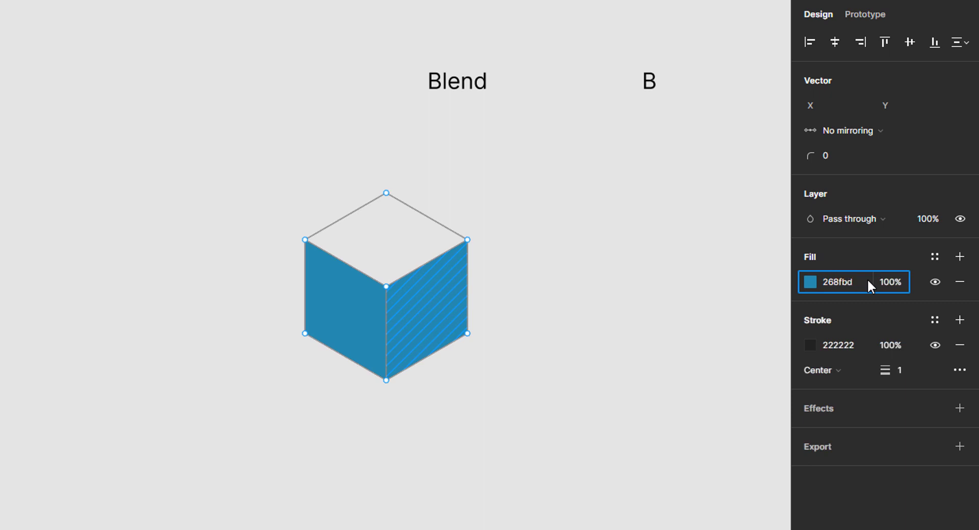
key(Return)
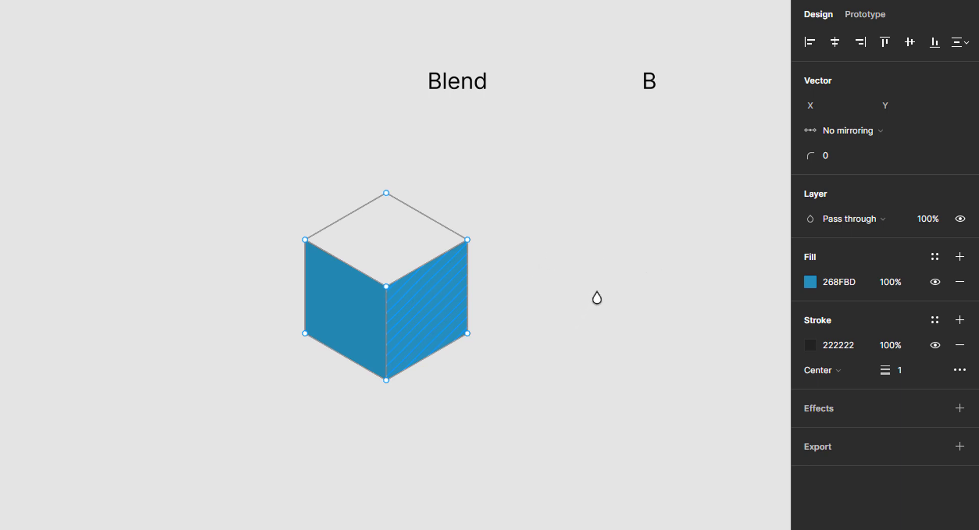
Fill the top face 339ECC and remove the stroke from the whole cube.
click(546, 279)
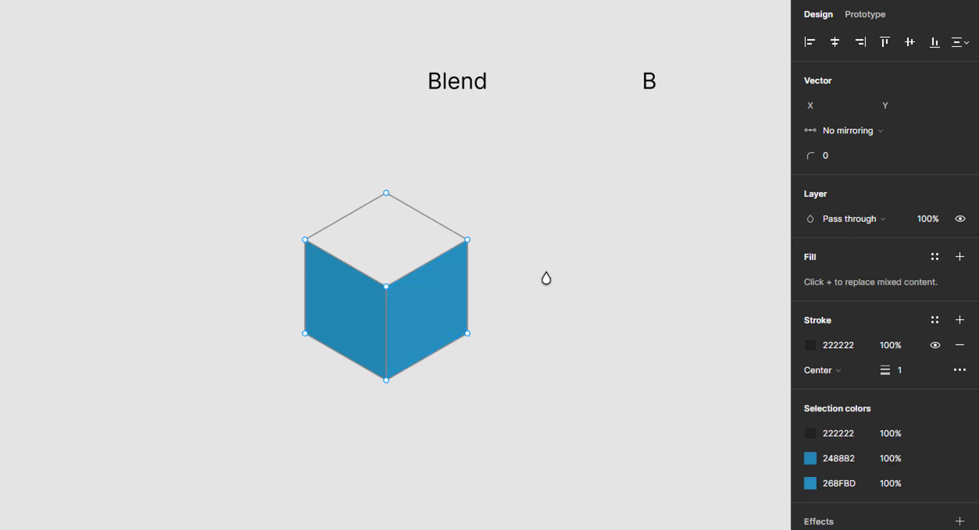
click(394, 241)
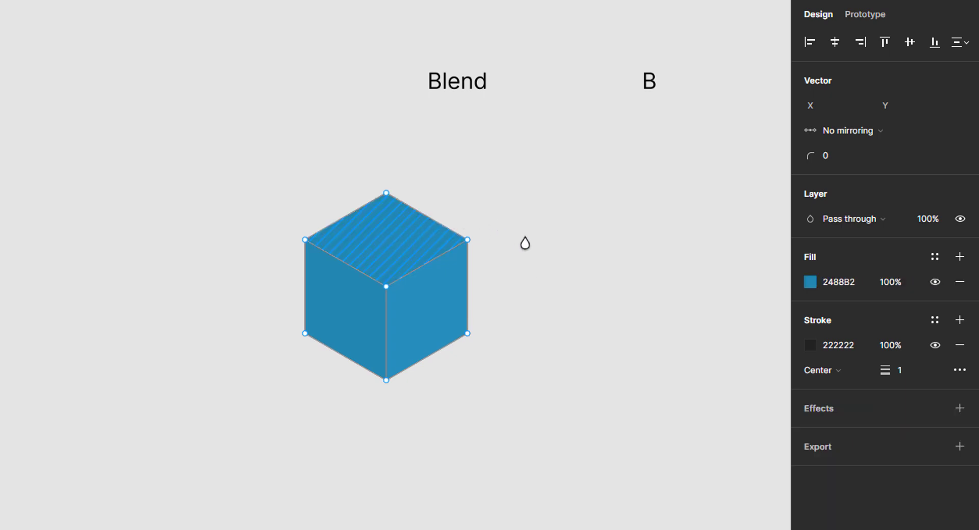
click(867, 282)
text(3)
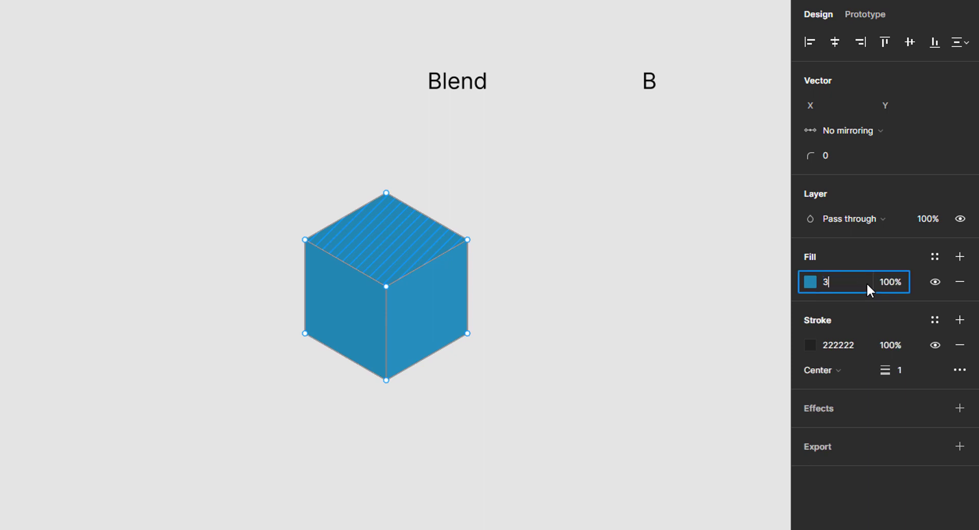
text(39ecc)
key(Return)
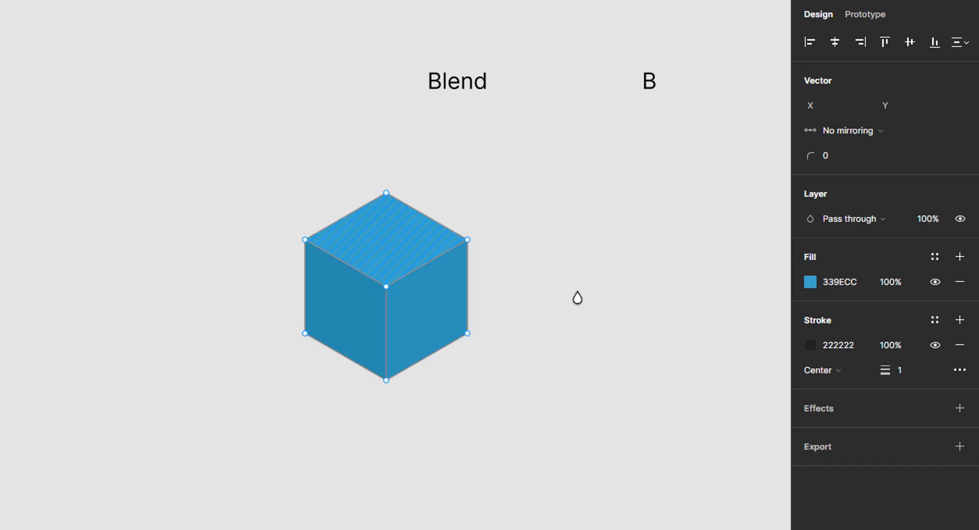
key(ctrl+a)
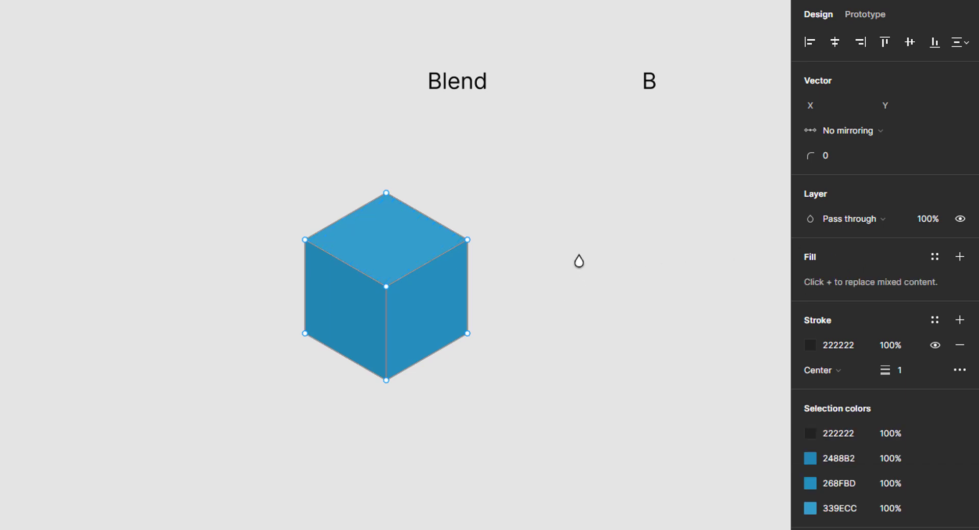
click(959, 346)
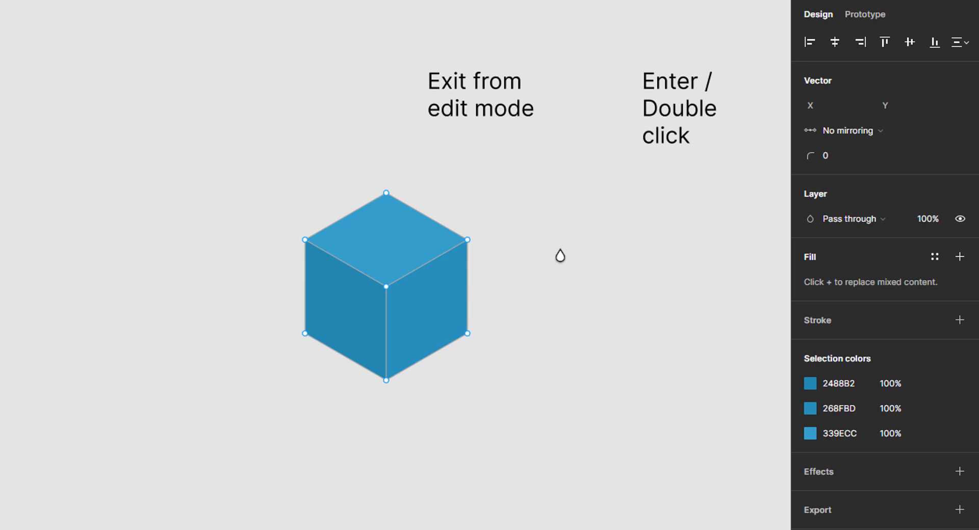
Exit vector editing on the cube and deselect it.
key(Return)
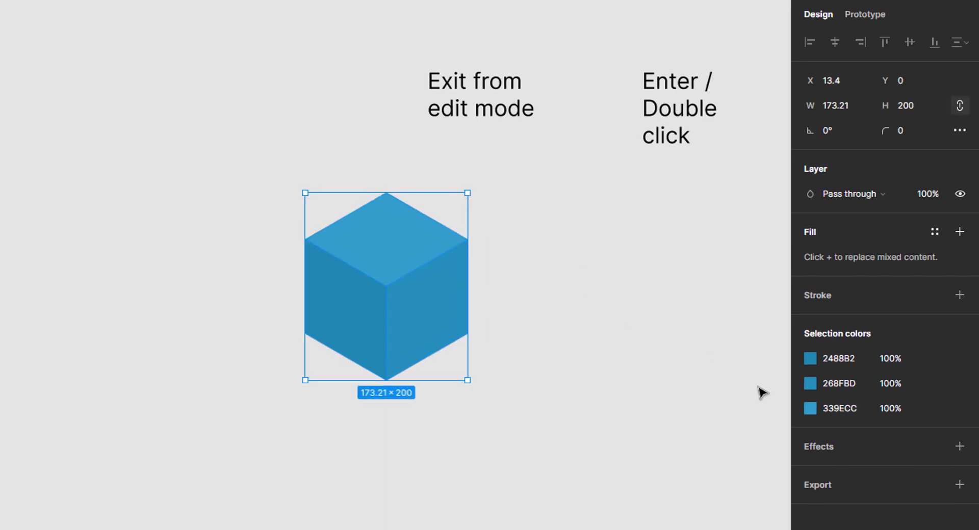
key(Escape)
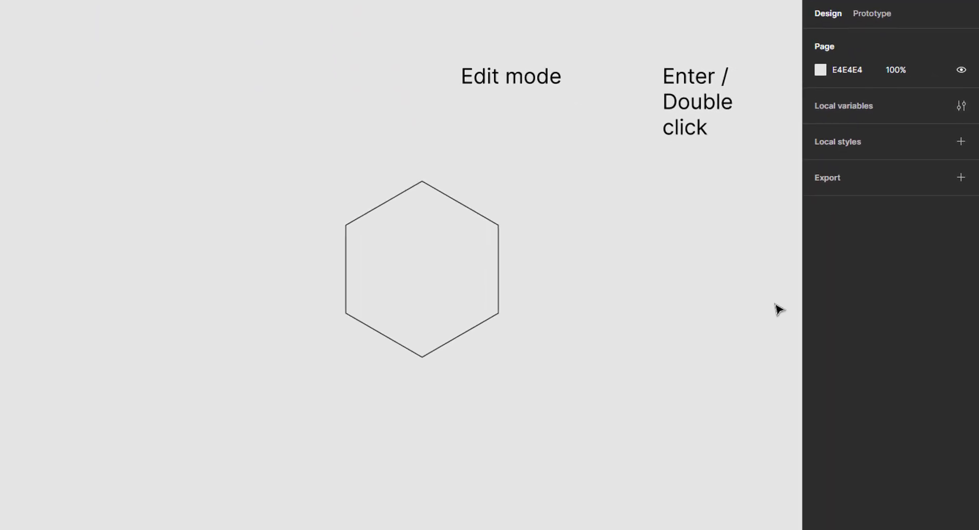
Add midpoints on the hexagon's four slanted edges in vector edit mode.
click(499, 275)
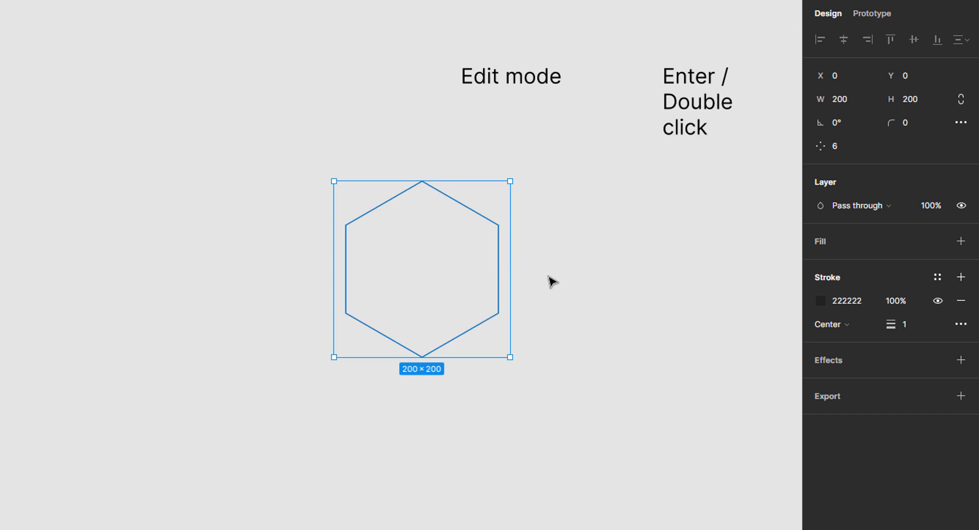
key(Return)
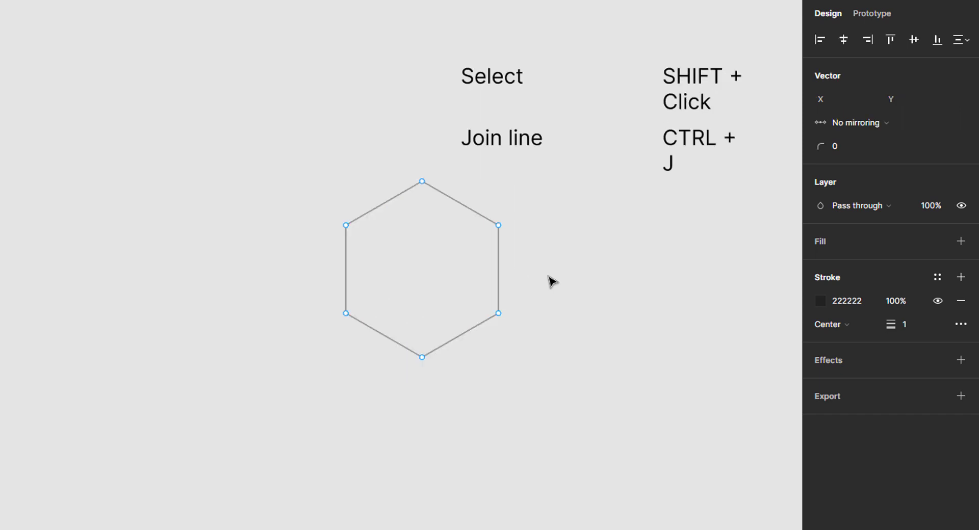
click(385, 204)
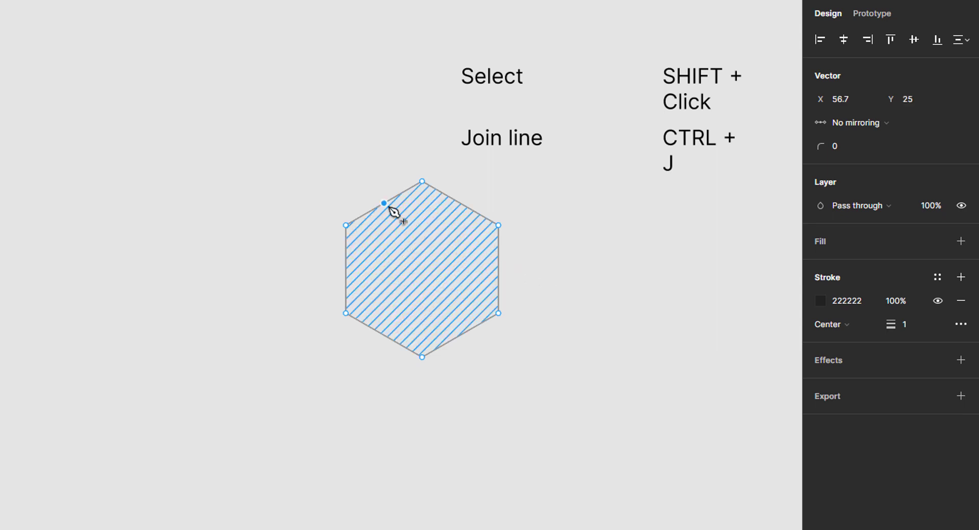
click(460, 204)
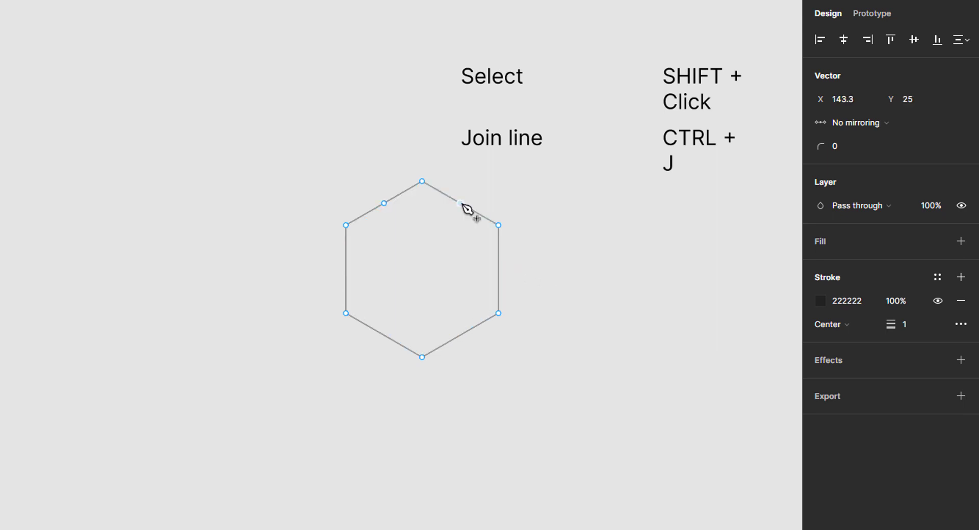
click(460, 335)
click(383, 335)
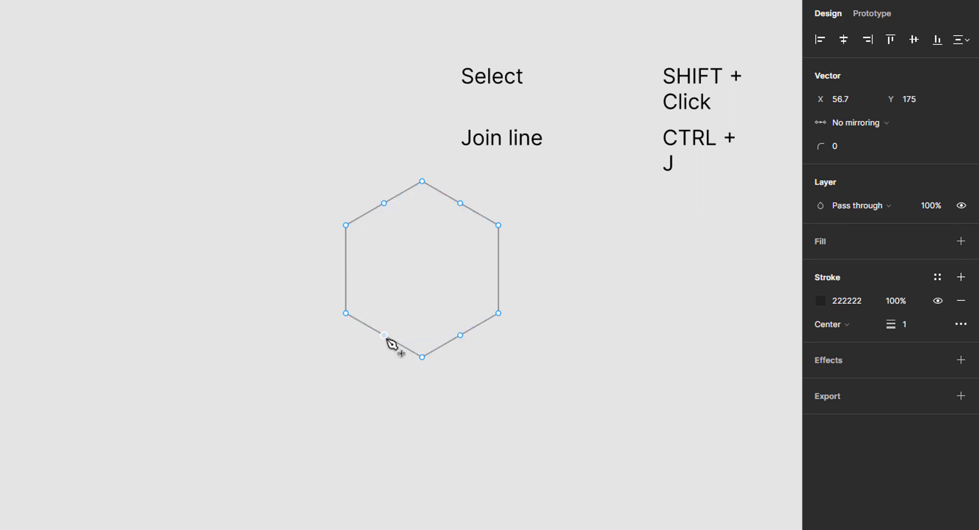
key(v)
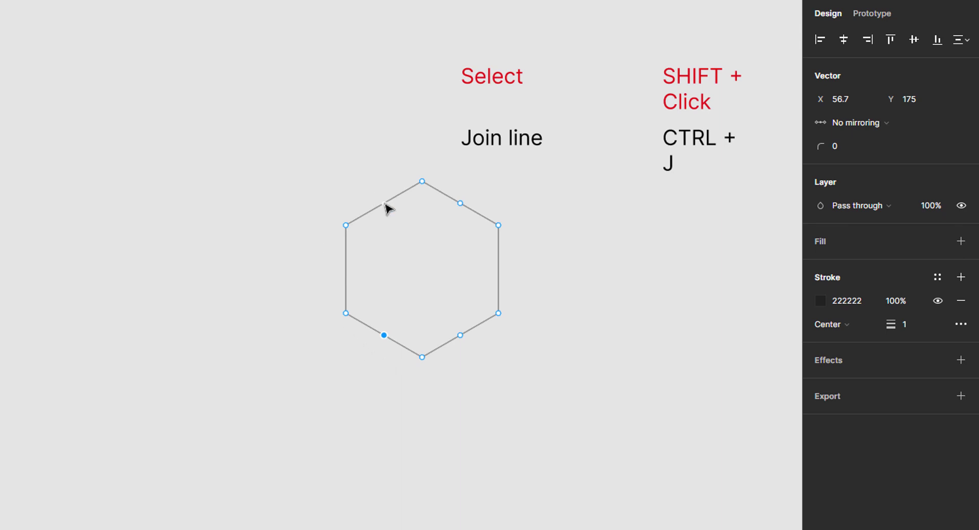
Join the two left midpoints, and join the top and bottom corners.
shift+click(384, 203)
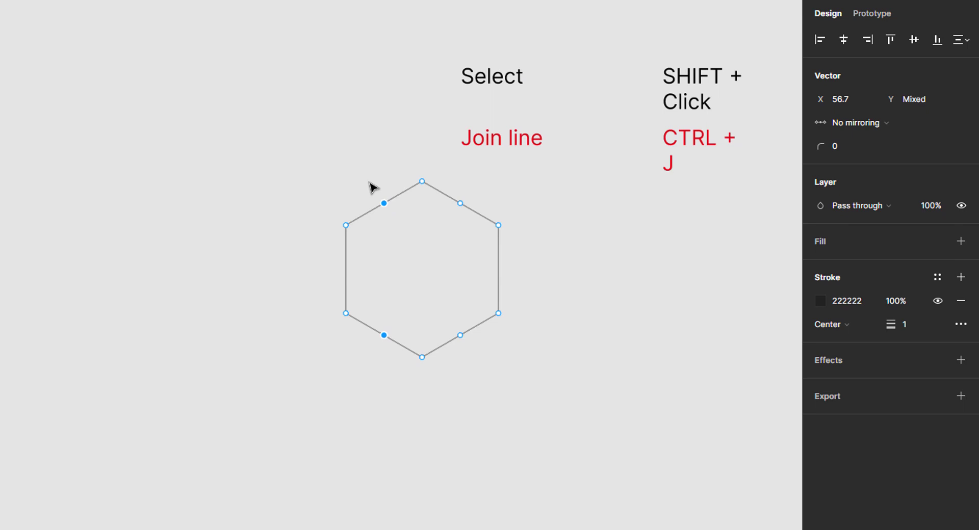
key(ctrl+j)
click(370, 182)
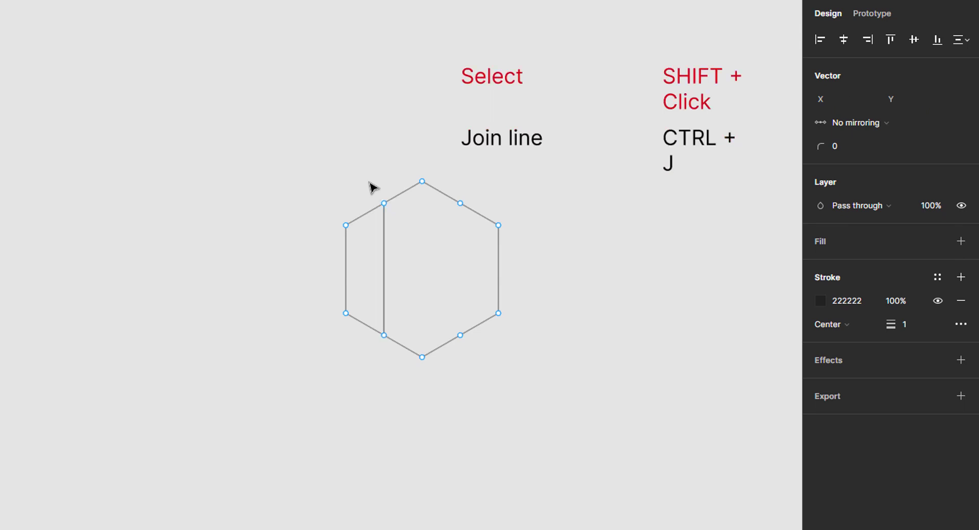
click(422, 181)
shift+click(421, 357)
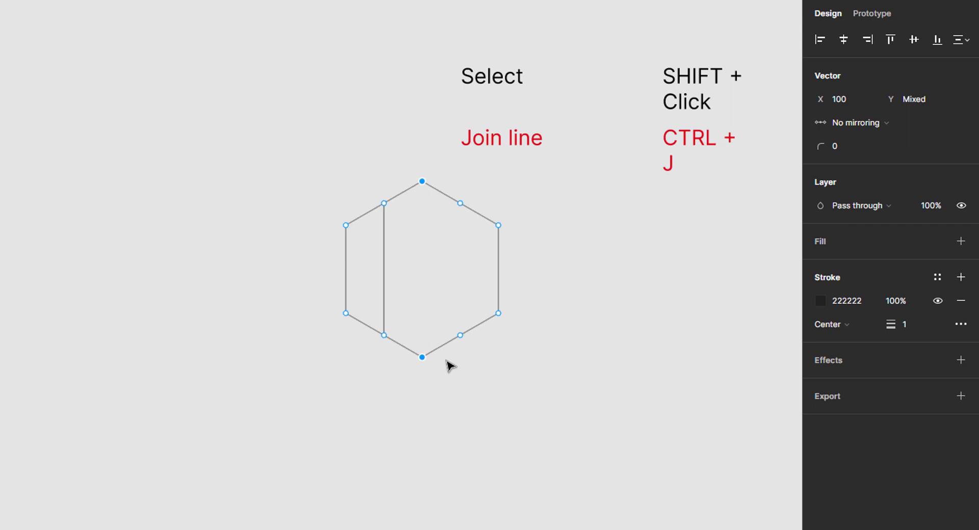
key(ctrl+j)
click(446, 360)
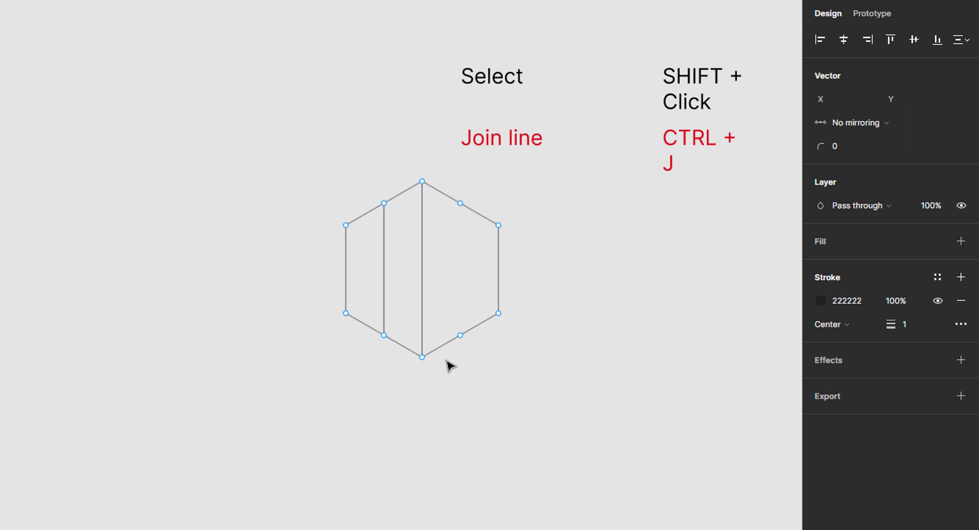
Join the two right midpoints and add a point at the centre line's middle.
click(460, 334)
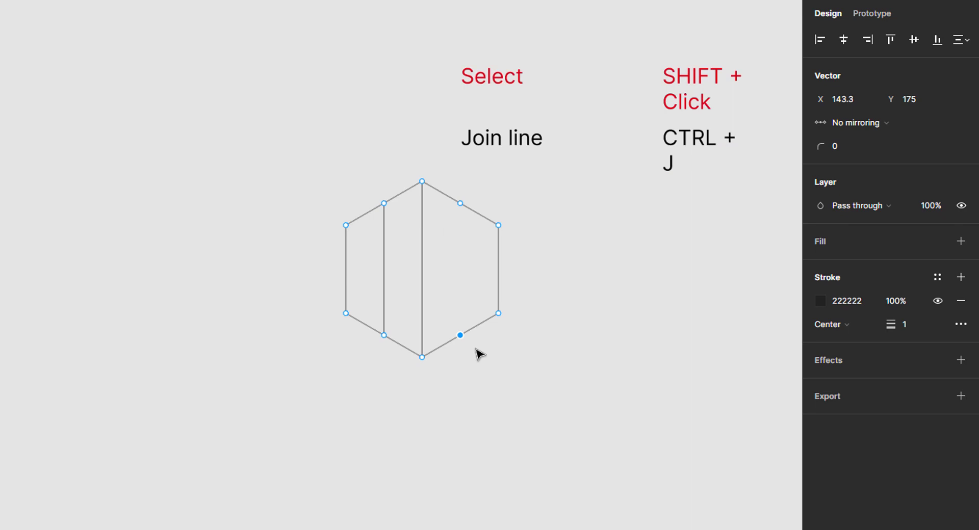
shift+click(460, 202)
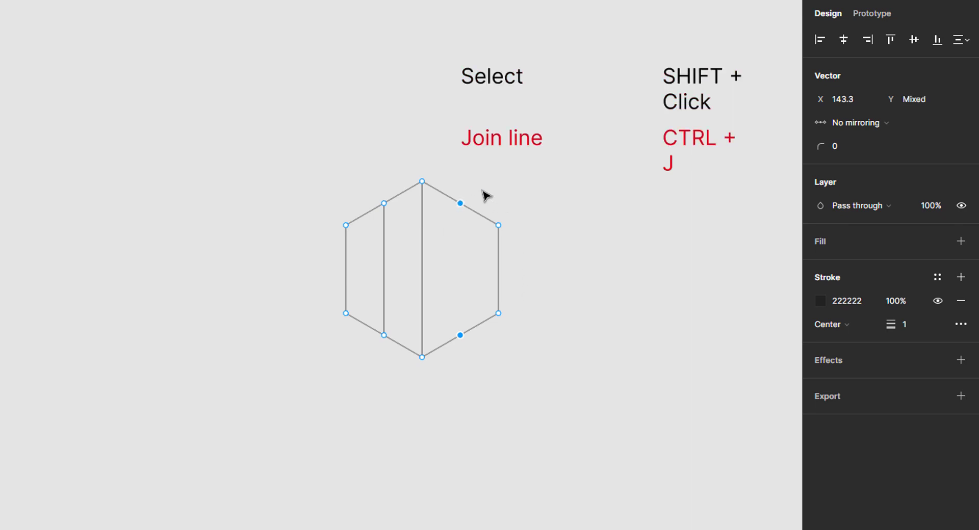
key(ctrl+j)
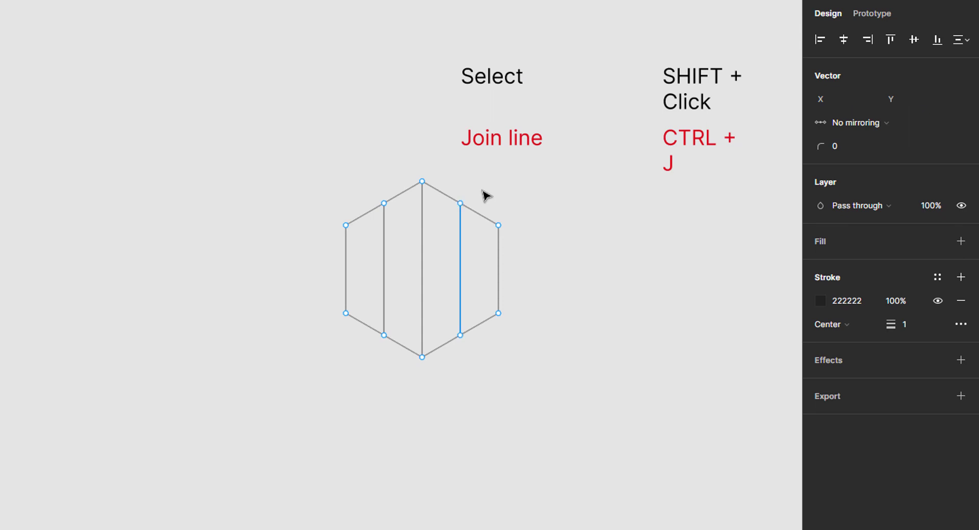
key(Escape)
key(p)
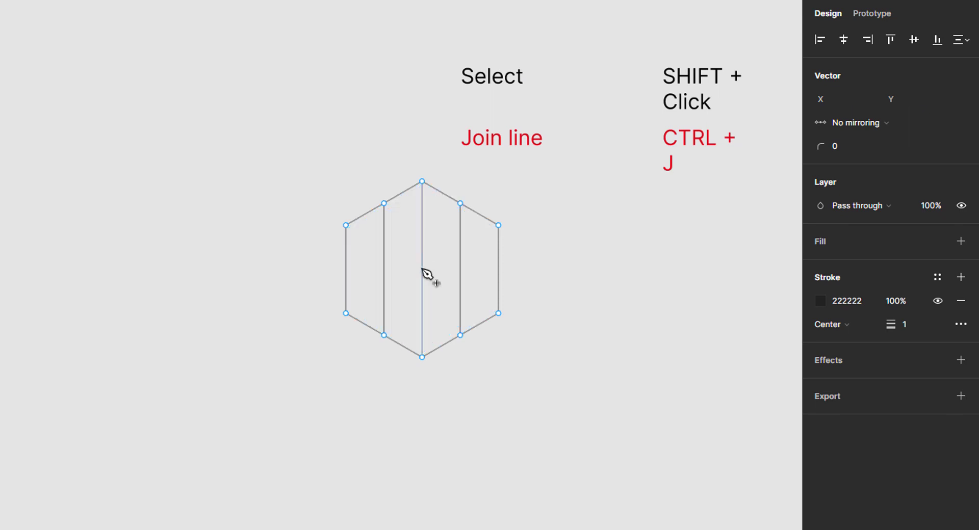
click(422, 269)
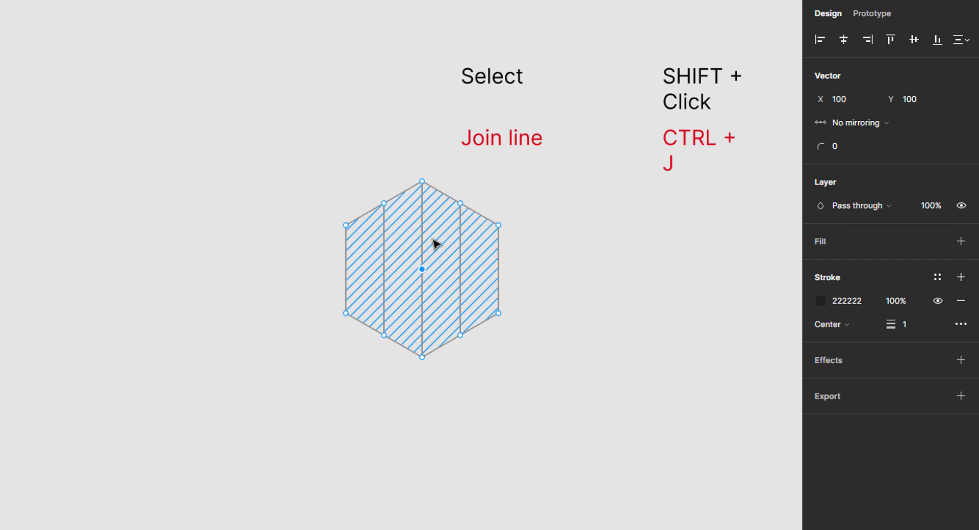
Join the upper-left and upper-right midpoints to a new point on the central line.
click(423, 226)
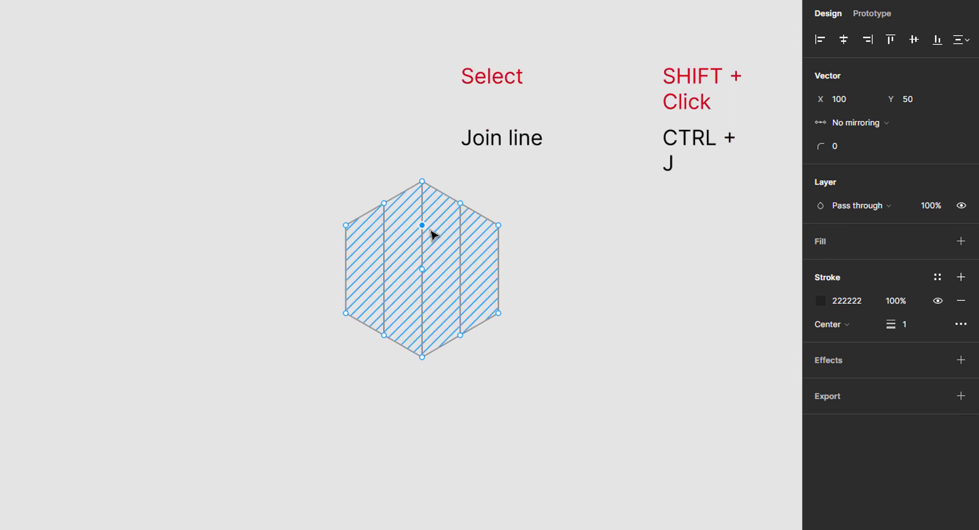
shift+click(384, 203)
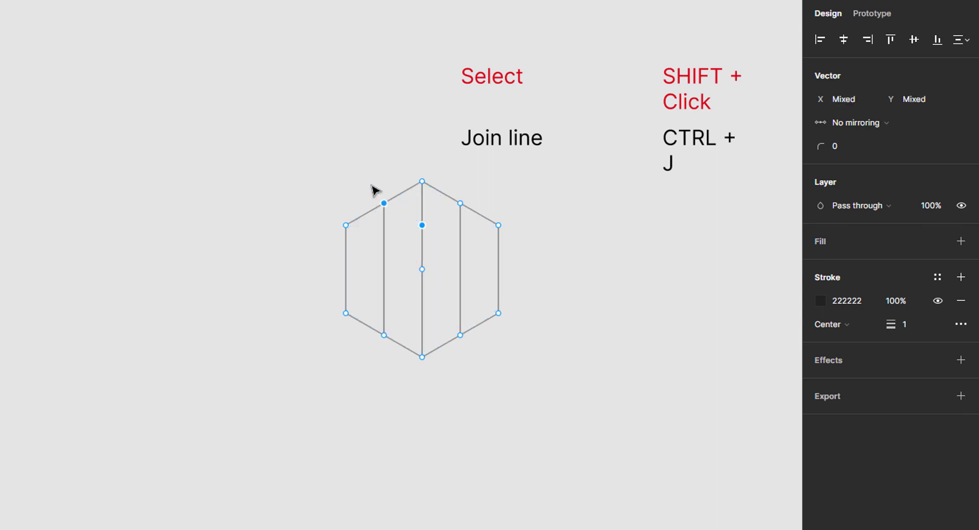
key(ctrl+j)
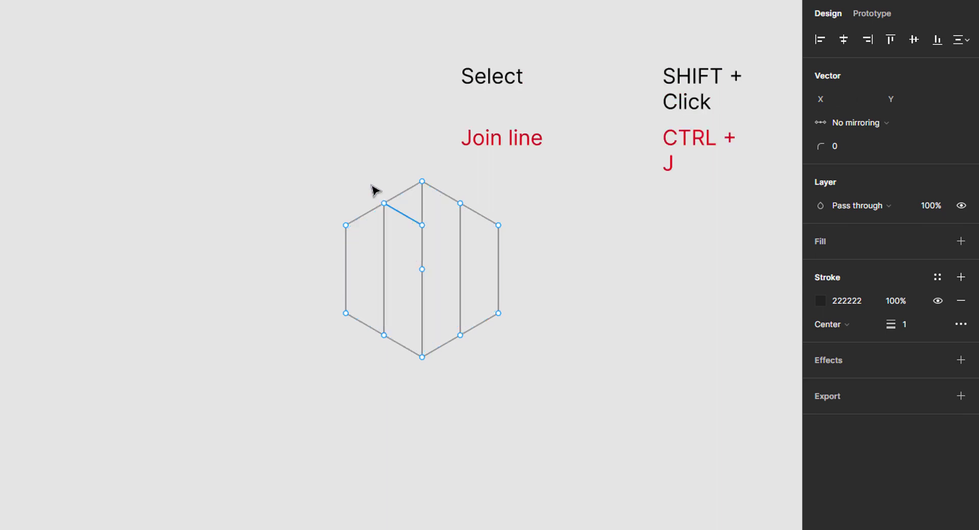
click(423, 226)
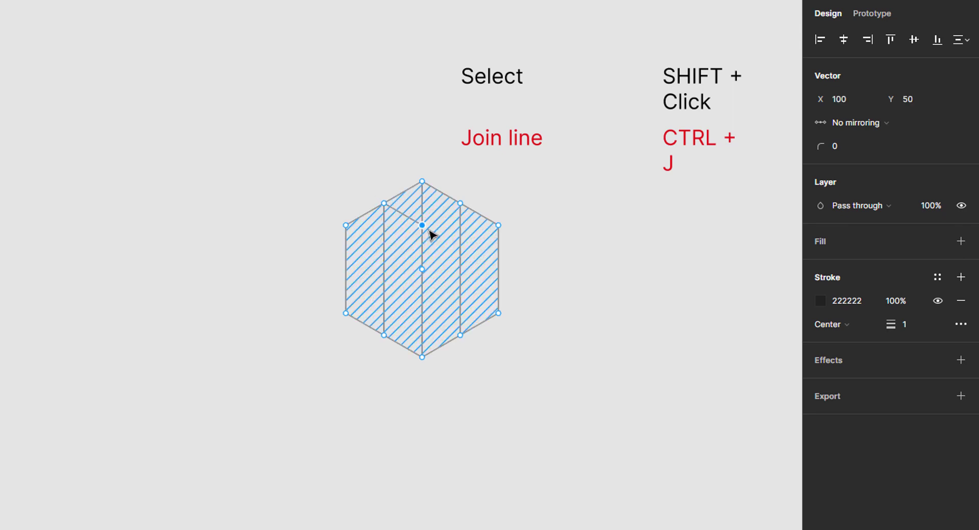
shift+click(459, 203)
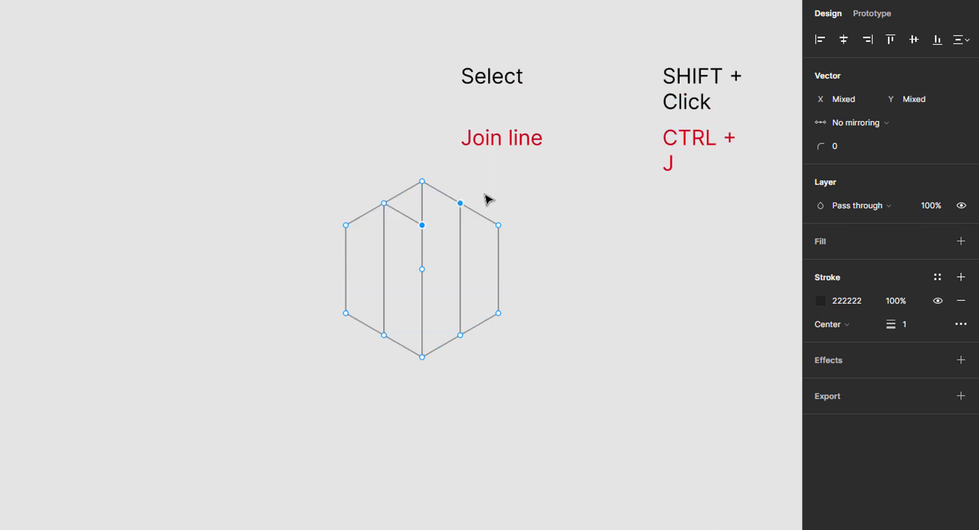
key(ctrl+j)
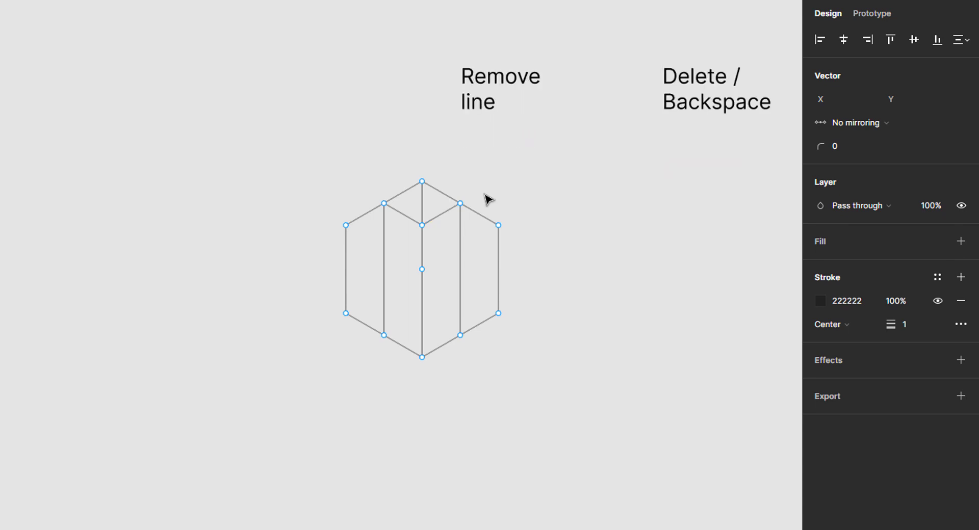
Delete the top centre segment and the left and right outer vertical edges.
click(422, 196)
key(Delete)
drag(488, 204, 525, 336)
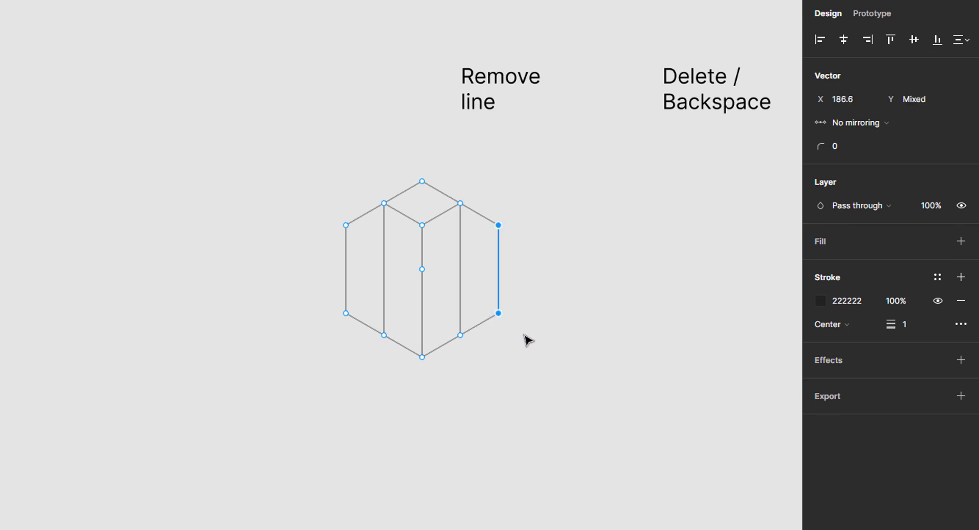
key(Delete)
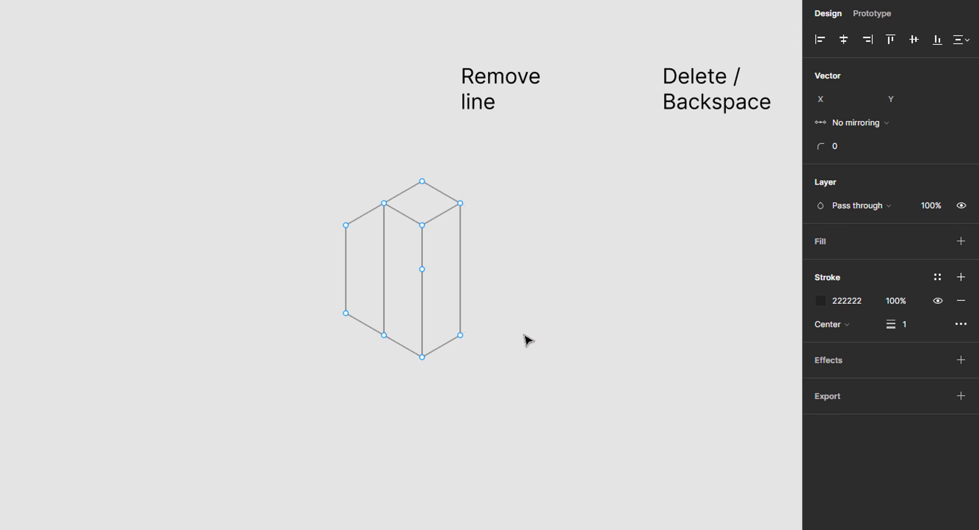
drag(328, 203, 362, 337)
key(Delete)
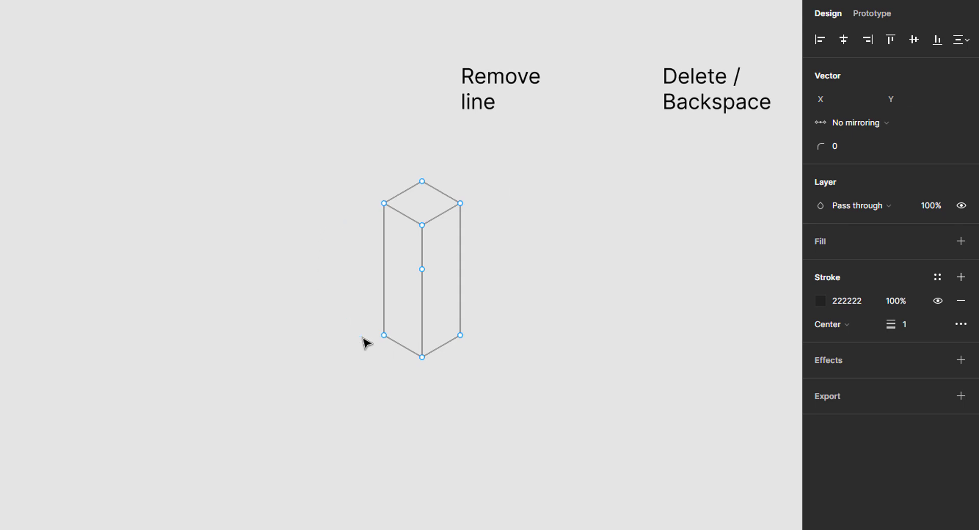
key(b)
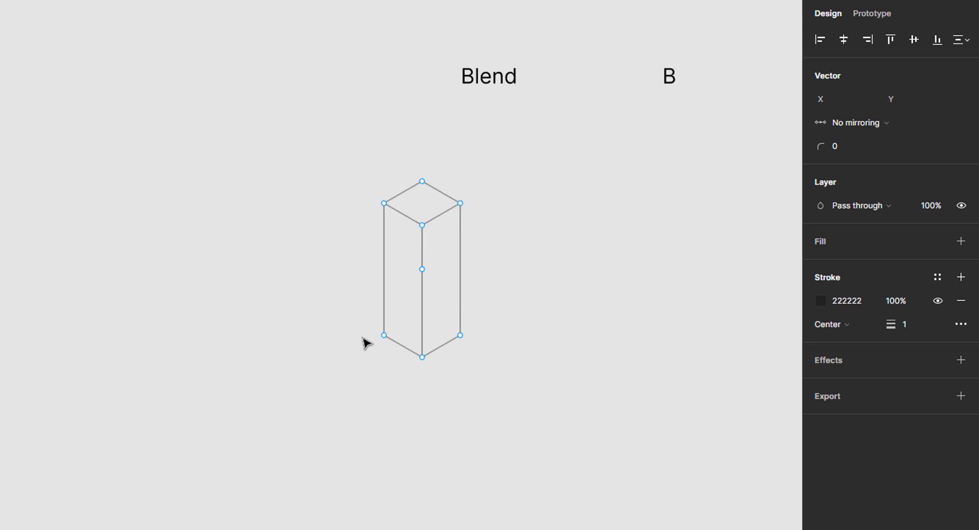
Fill the box's left face D94141 and right face C73C3C.
click(400, 307)
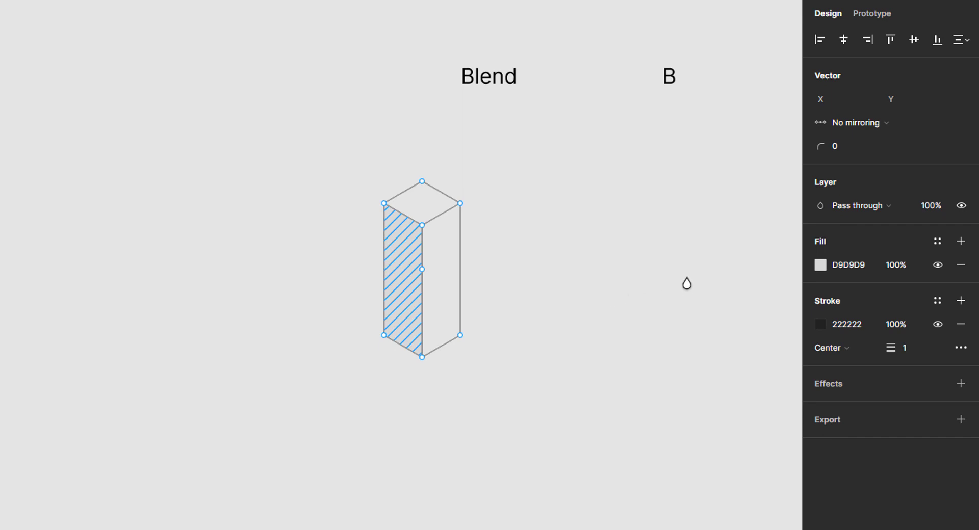
click(870, 265)
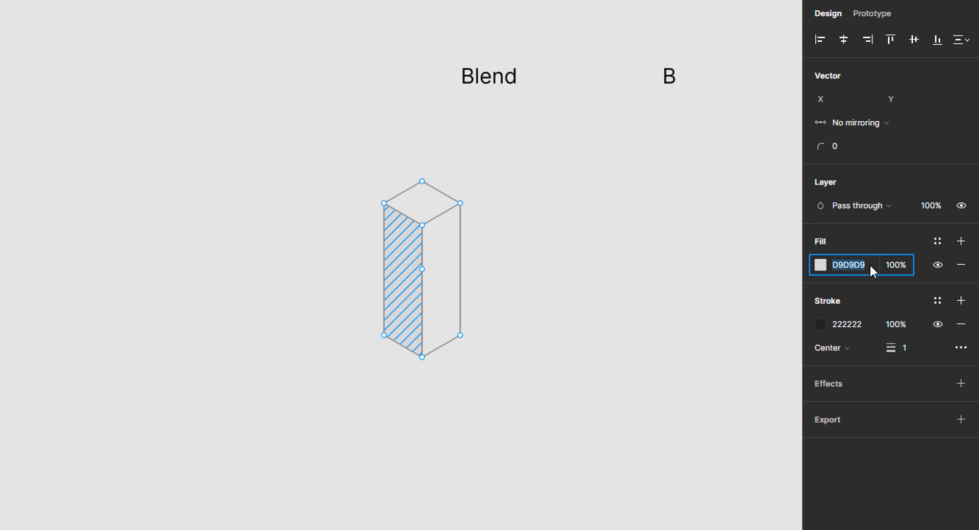
text(d9)
text(141)
key(Return)
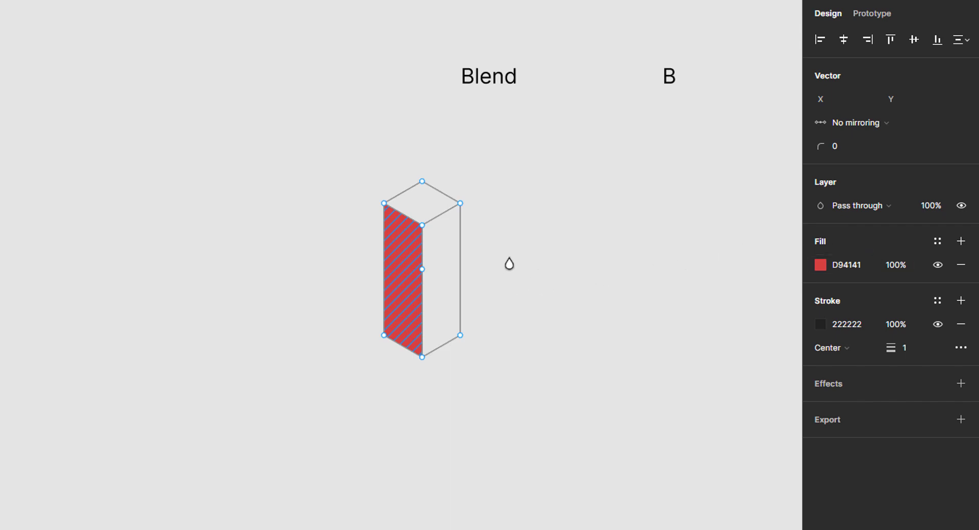
click(447, 280)
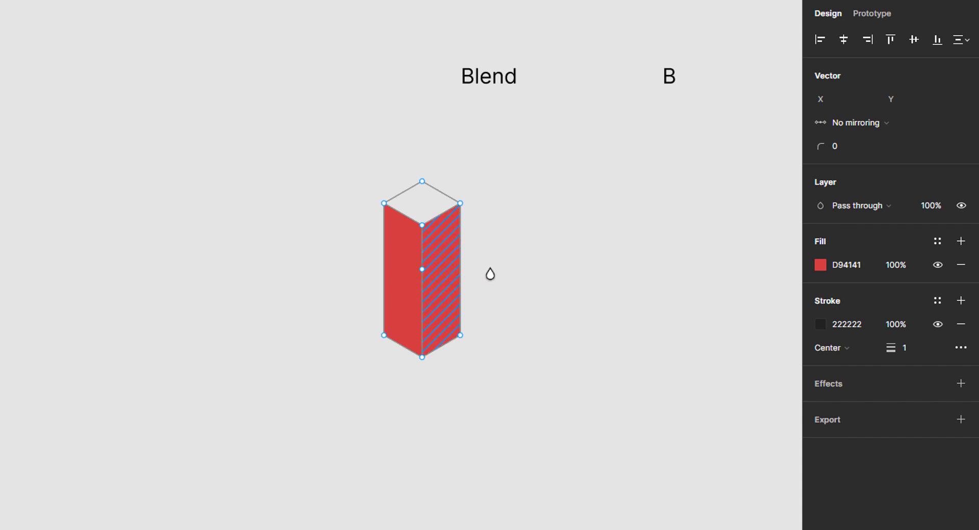
click(866, 264)
text(c73c3c)
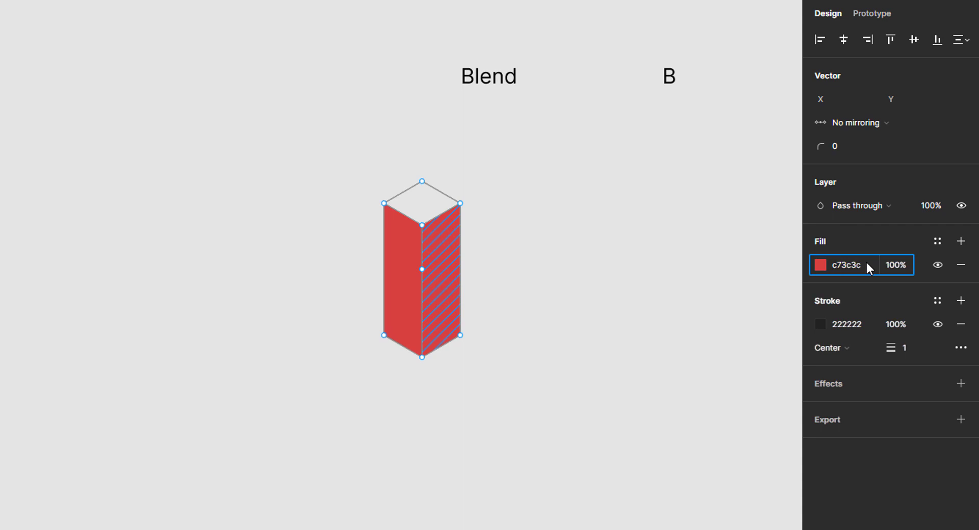
key(Return)
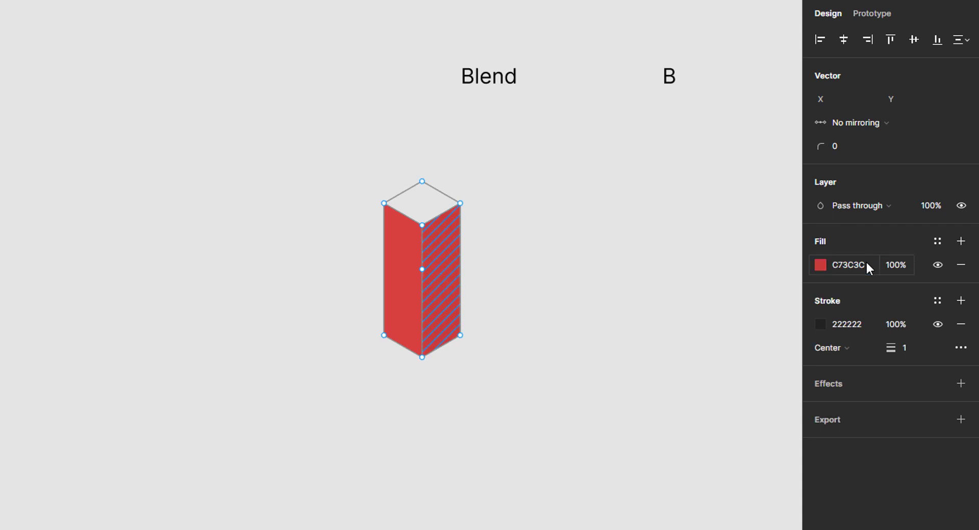
Fill the top face E55050 and remove the box's dark stroke.
key(i)
key(Escape)
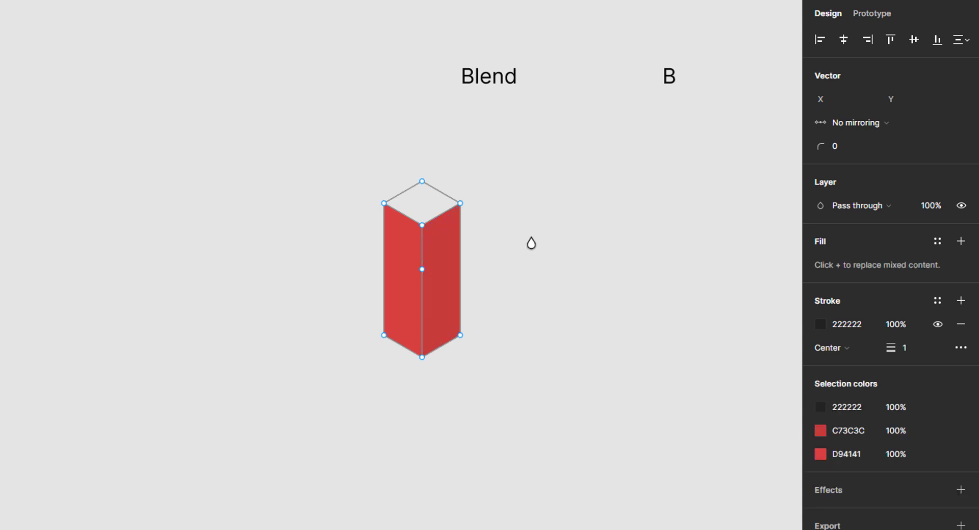
click(426, 203)
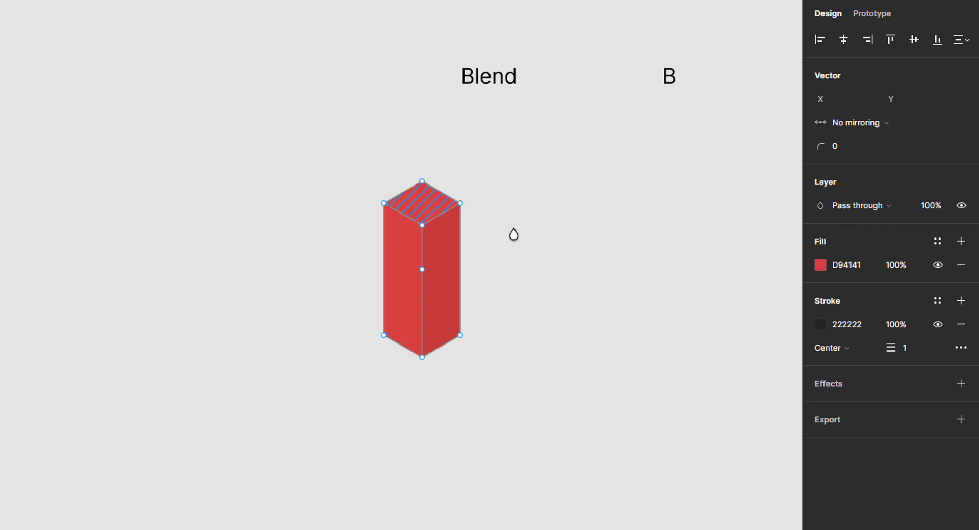
click(872, 267)
text(e)
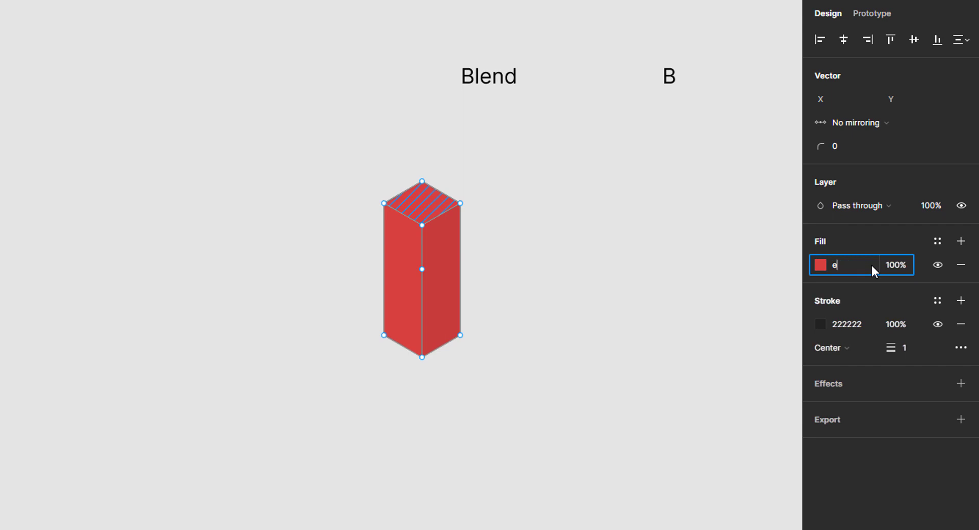
text(55050)
key(Return)
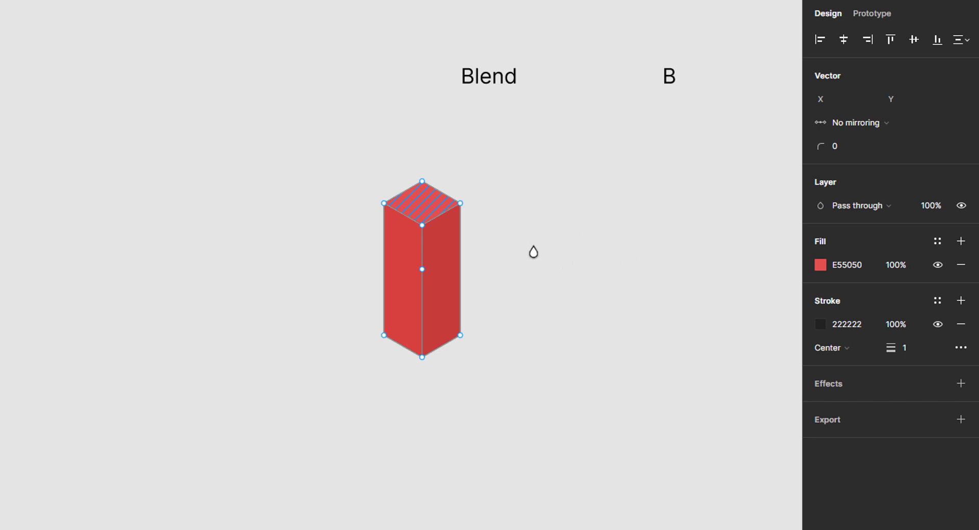
click(552, 269)
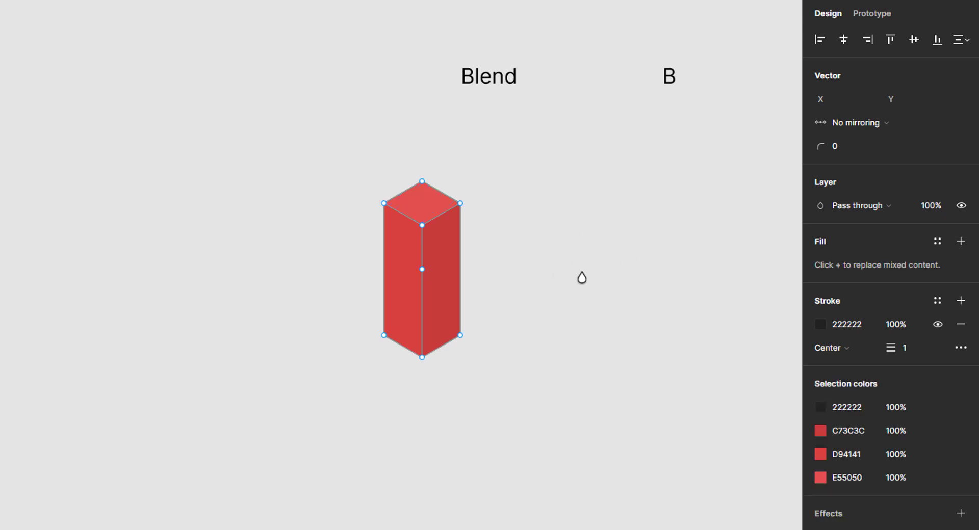
click(961, 327)
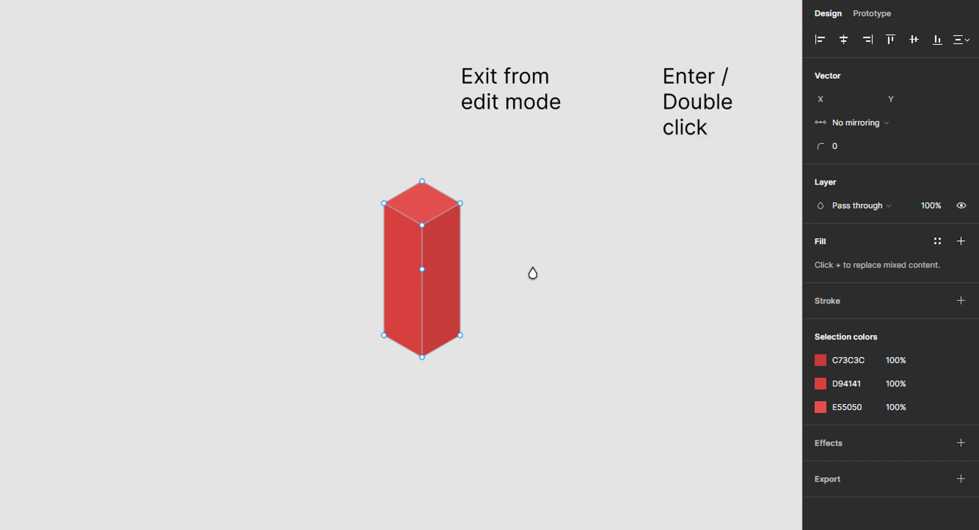
Exit point editing and rotate the red box -90° so it lies horizontally.
key(Escape)
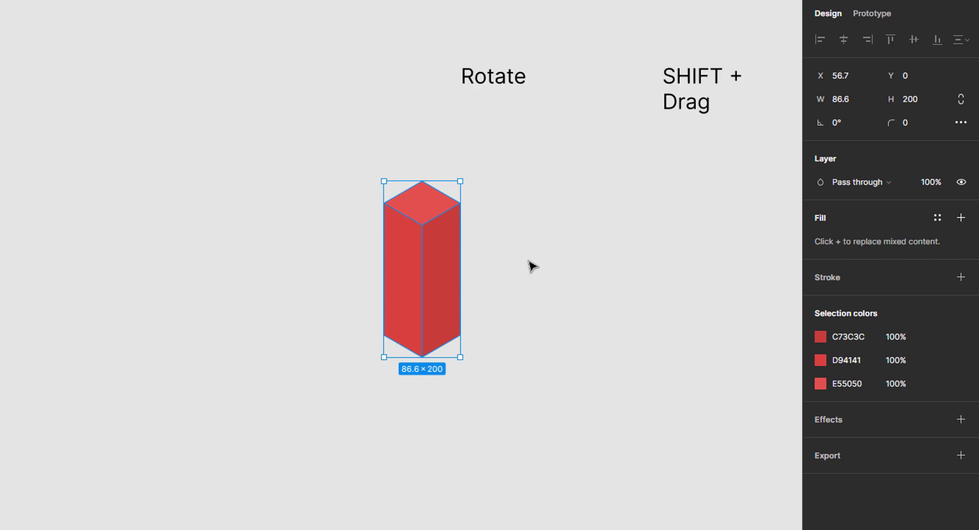
drag(471, 181, 518, 304)
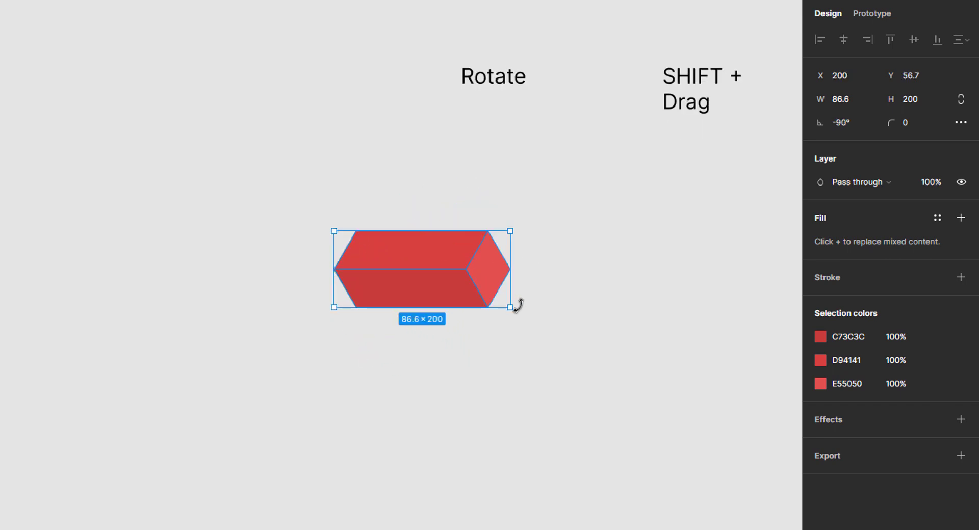
click(561, 303)
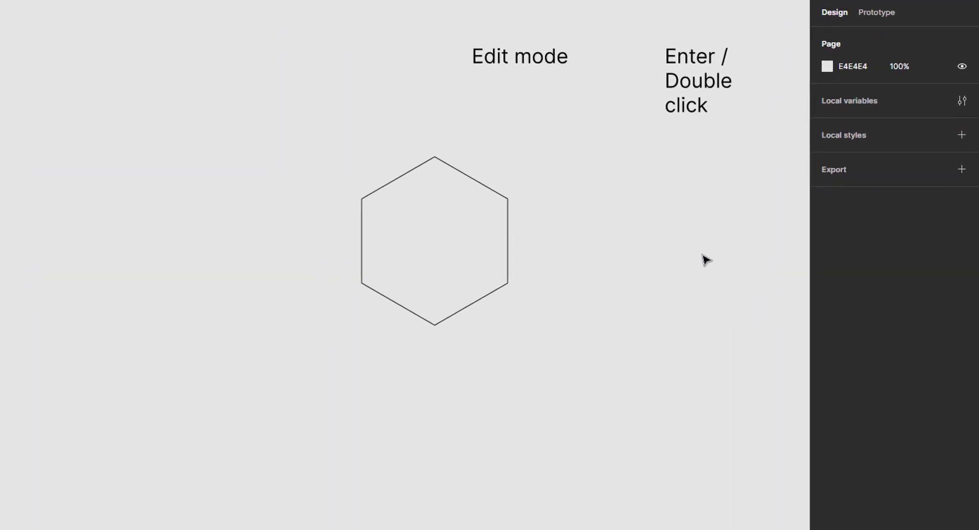
Delete the hexagon's upper-left and upper-right corner points, turning it into a kite.
click(508, 246)
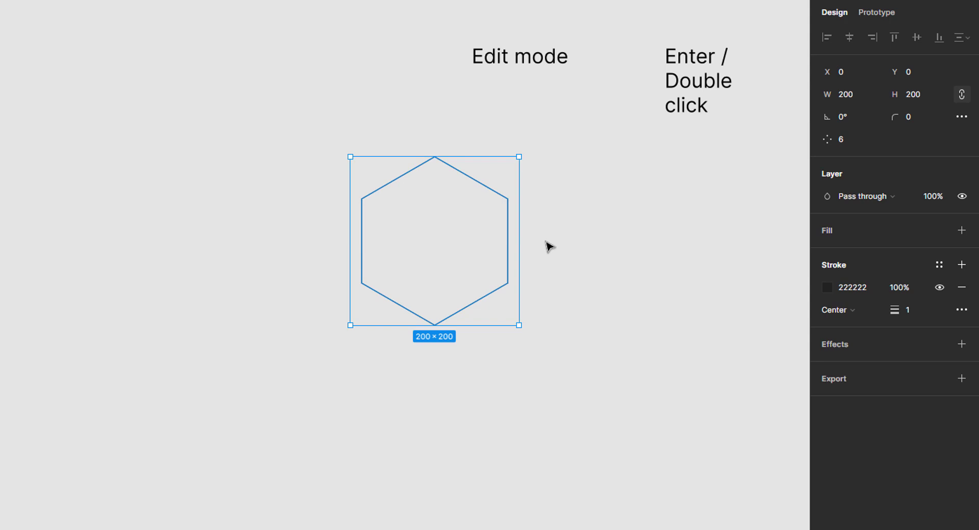
key(Return)
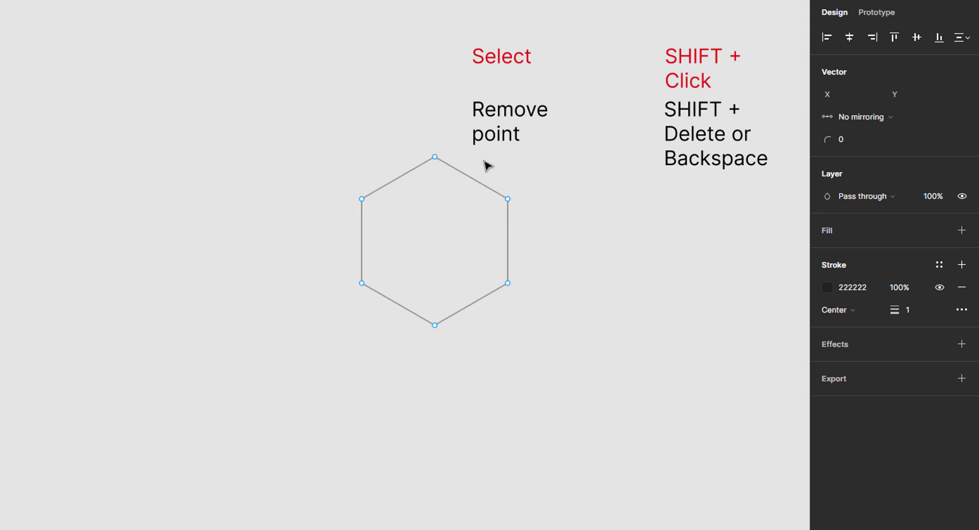
click(362, 198)
shift+click(508, 199)
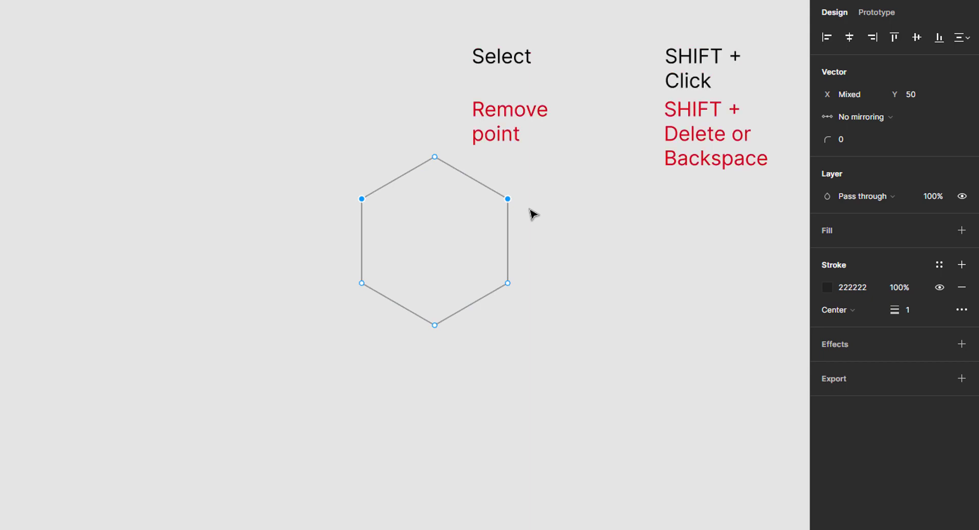
key(shift+Delete)
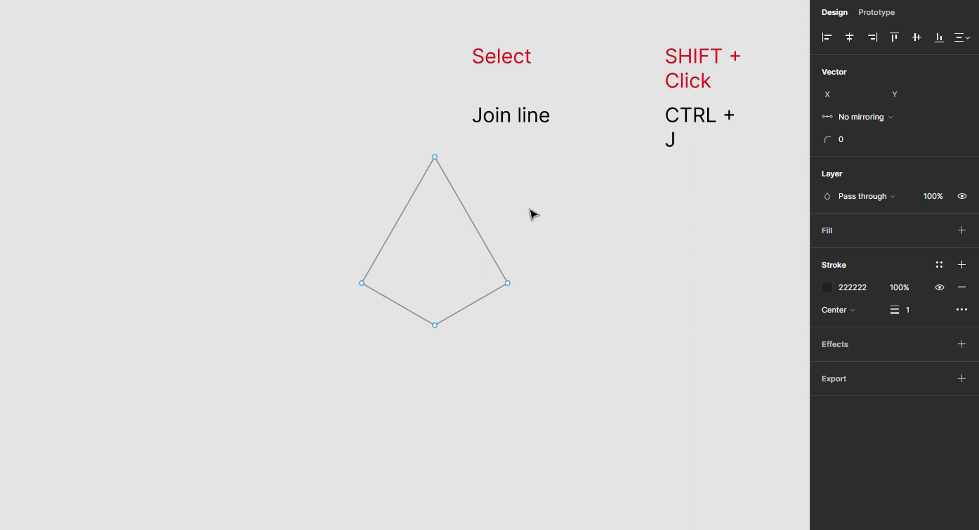
Join the kite's top and bottom points with a vertical line.
click(434, 157)
shift+click(434, 325)
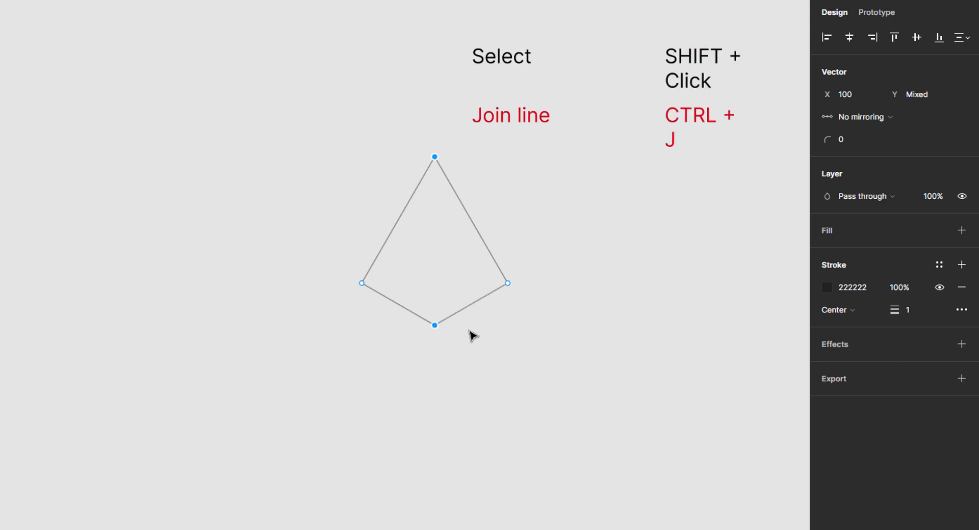
key(ctrl+j)
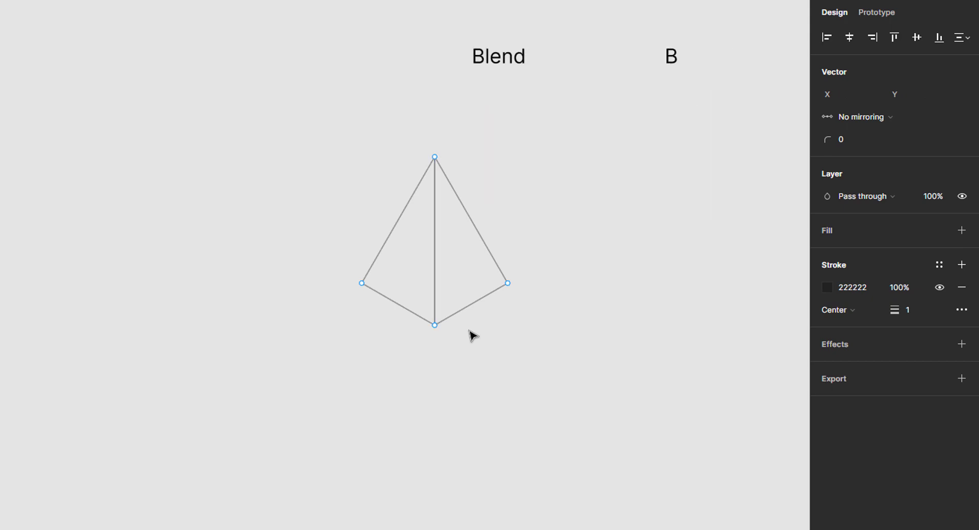
Fill the kite's right triangle with magenta BF30BA.
key(b)
click(458, 302)
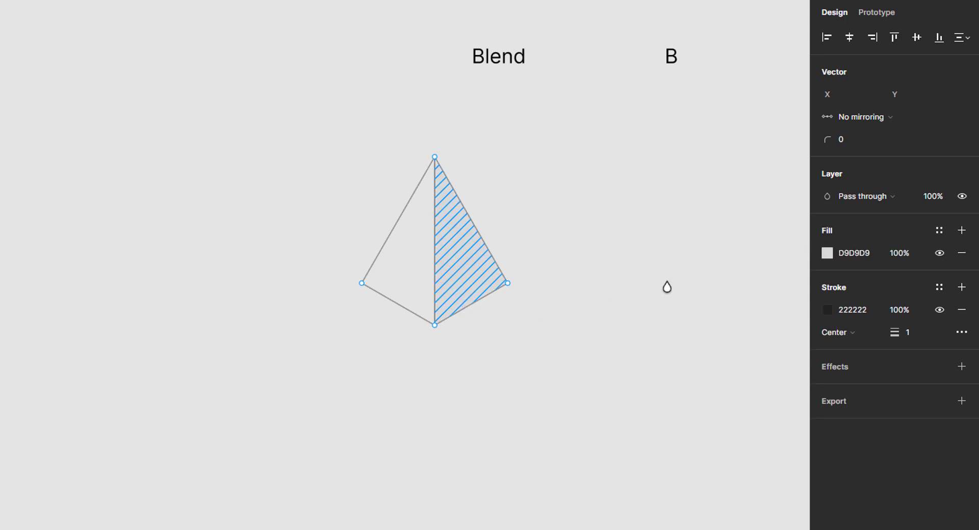
click(877, 253)
text(bf30ba)
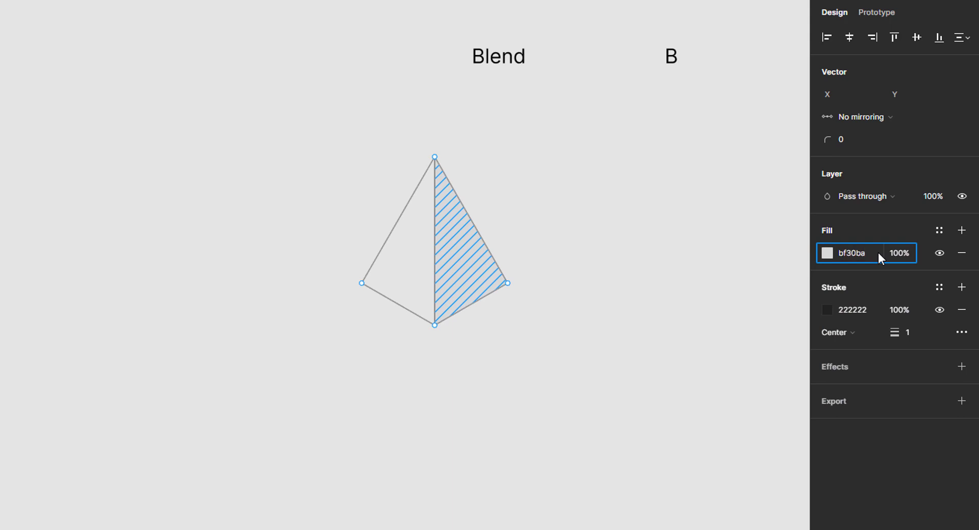
key(Return)
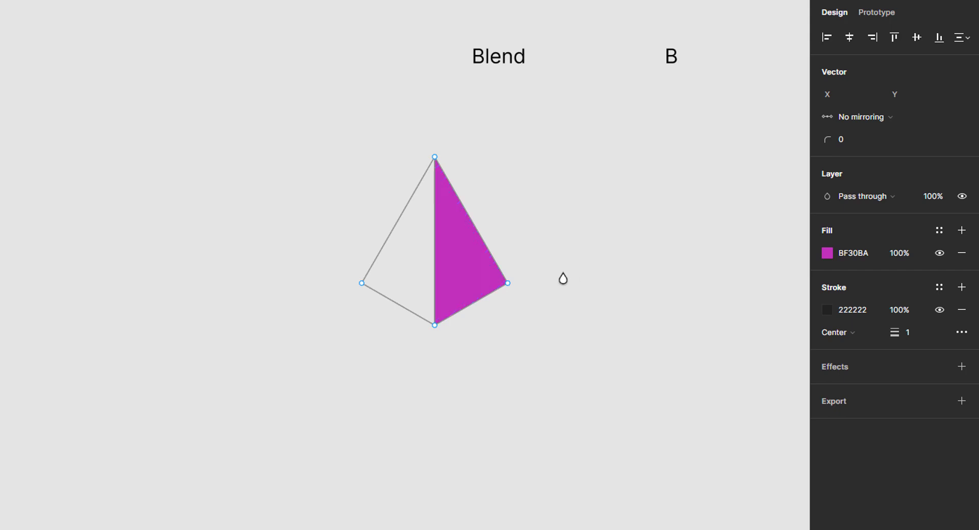
Fill the kite's left triangle with lighter magenta D640D0.
click(411, 267)
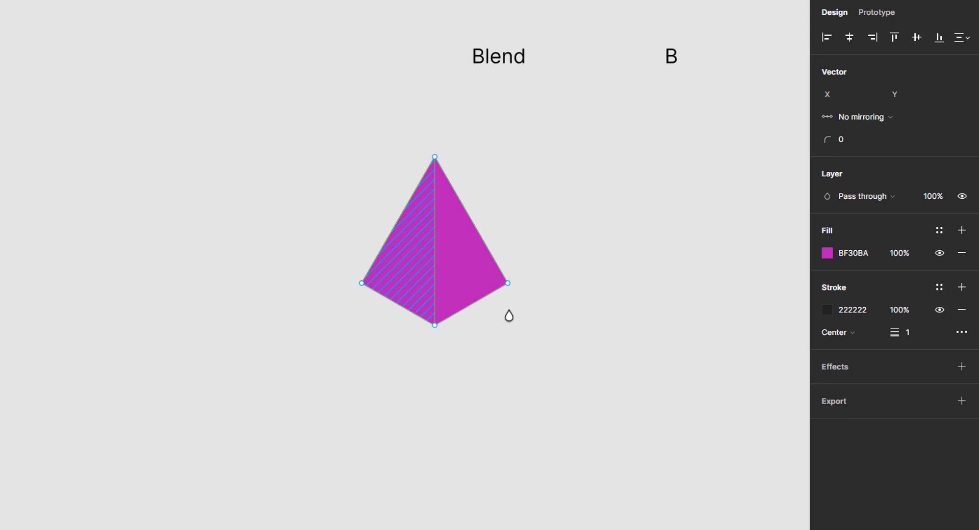
click(876, 252)
text(d640d0)
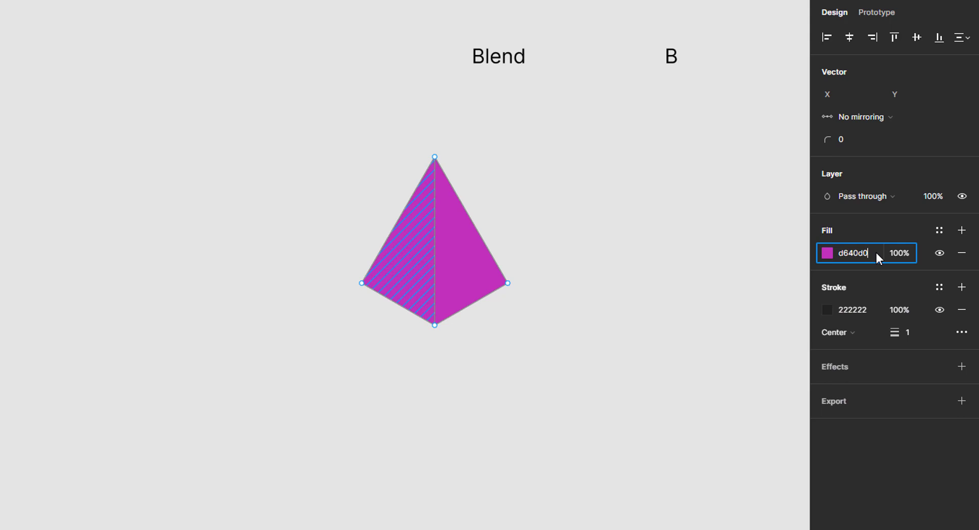
key(Return)
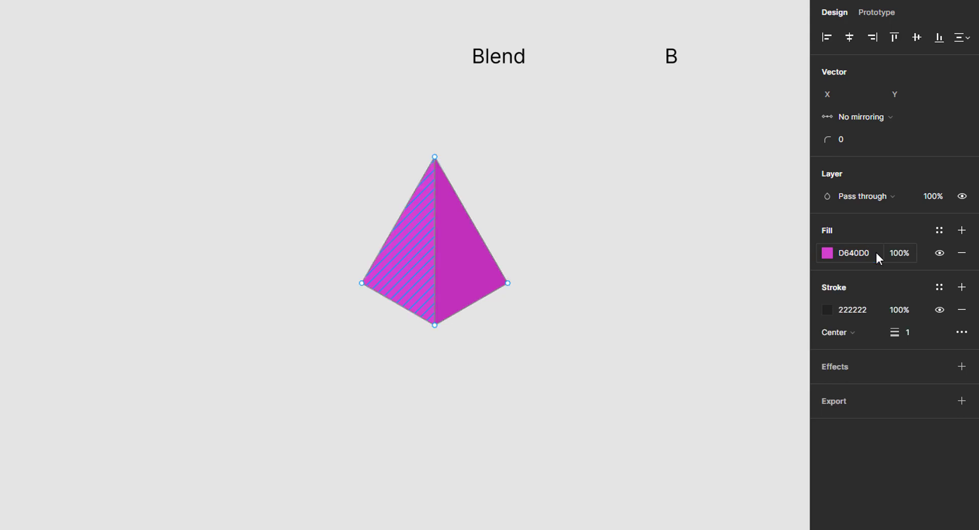
key(i)
Remove the shape's dark outline and exit point editing.
click(699, 233)
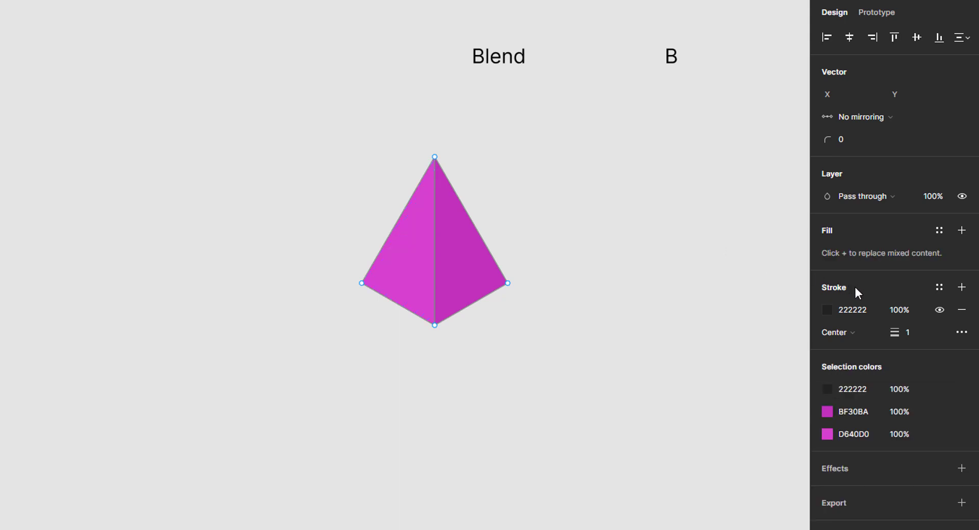
click(961, 311)
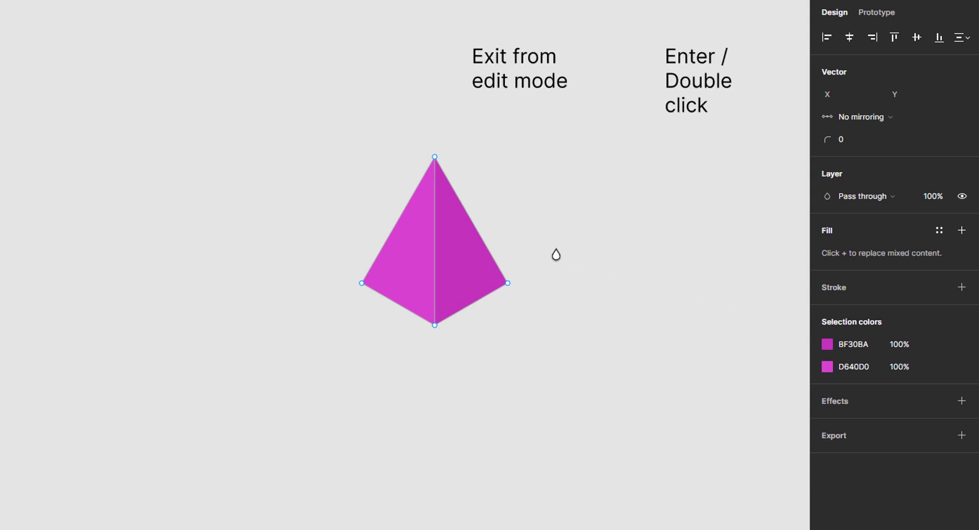
key(Return)
key(Escape)
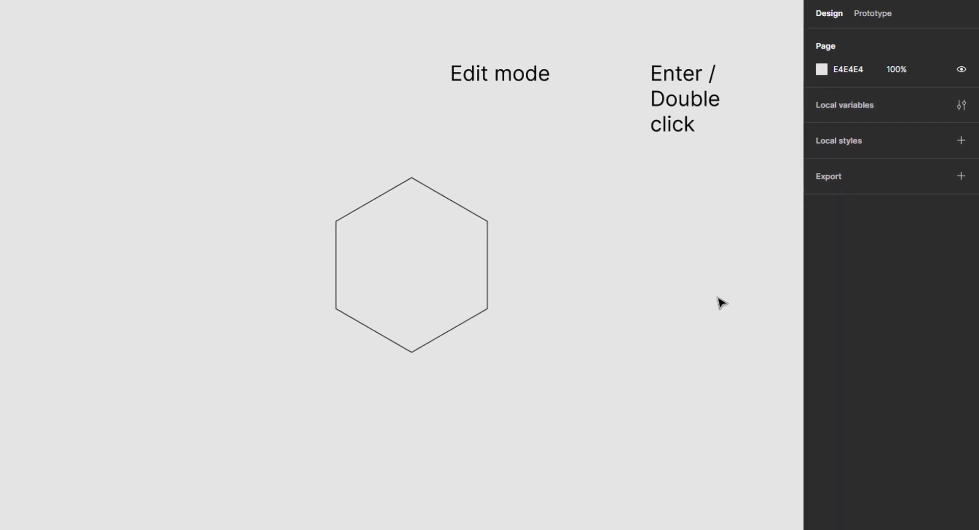
Join the Cone hexagon's top and bottom corners with a vertical line.
click(488, 279)
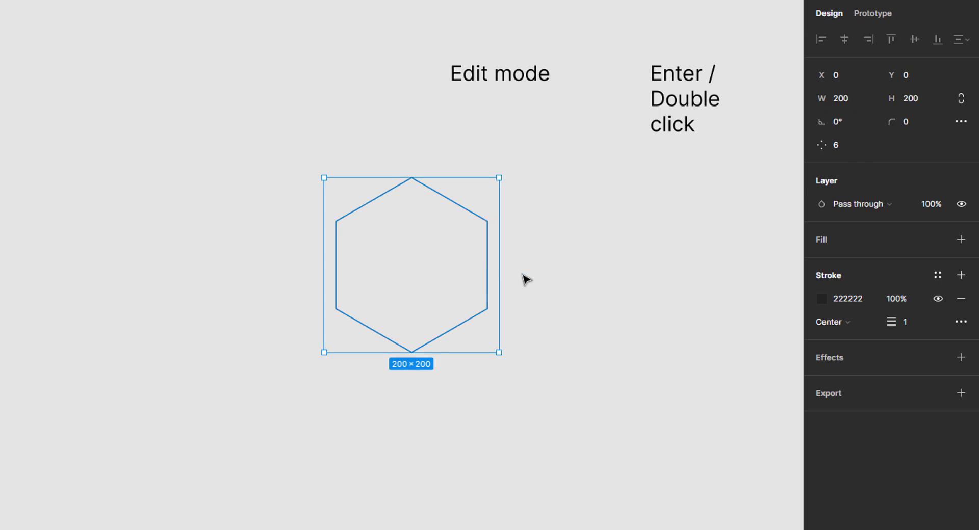
key(Return)
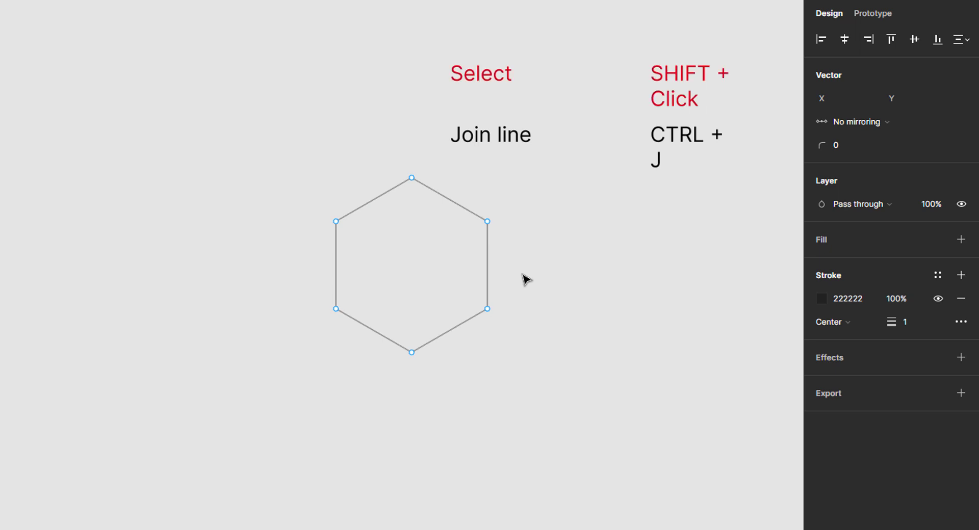
click(411, 178)
shift+click(412, 352)
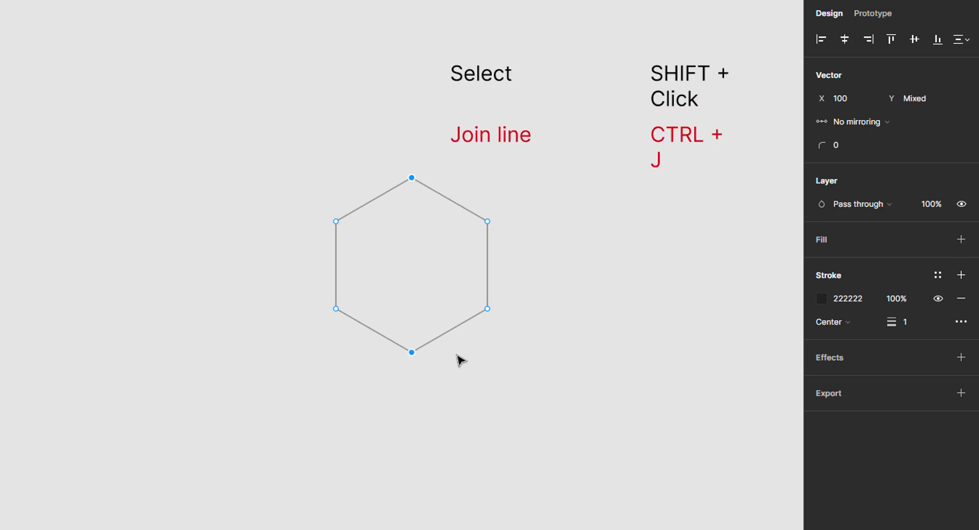
key(ctrl+j)
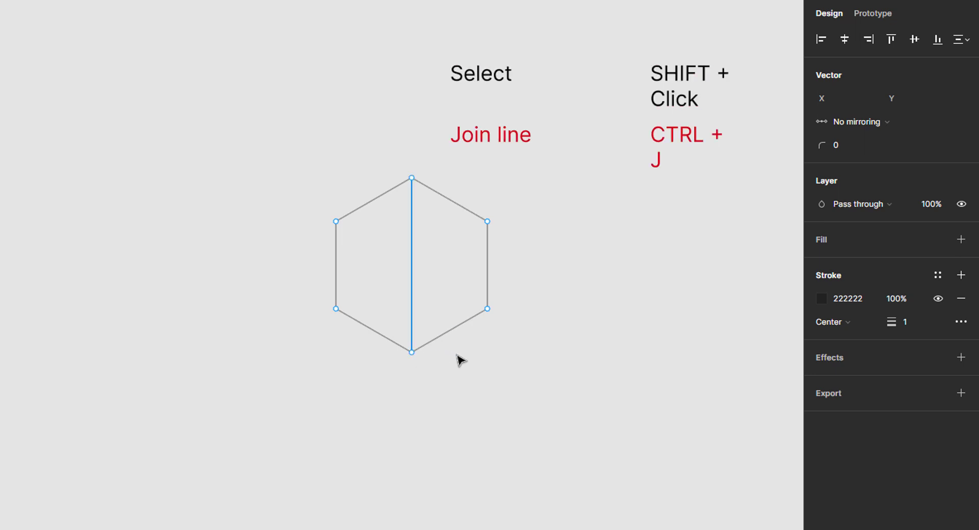
Add a midpoint on the vertical line and connect it to the bottom-right corner.
click(487, 308)
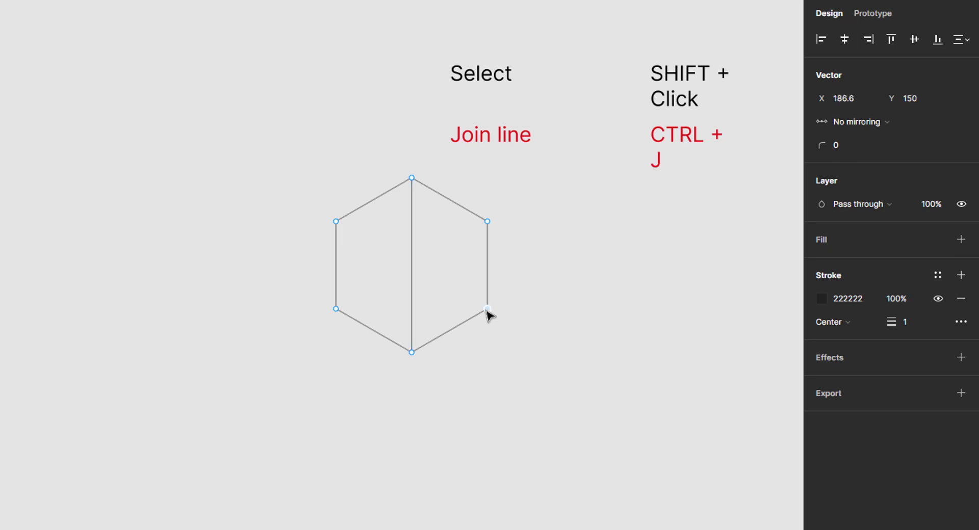
click(414, 269)
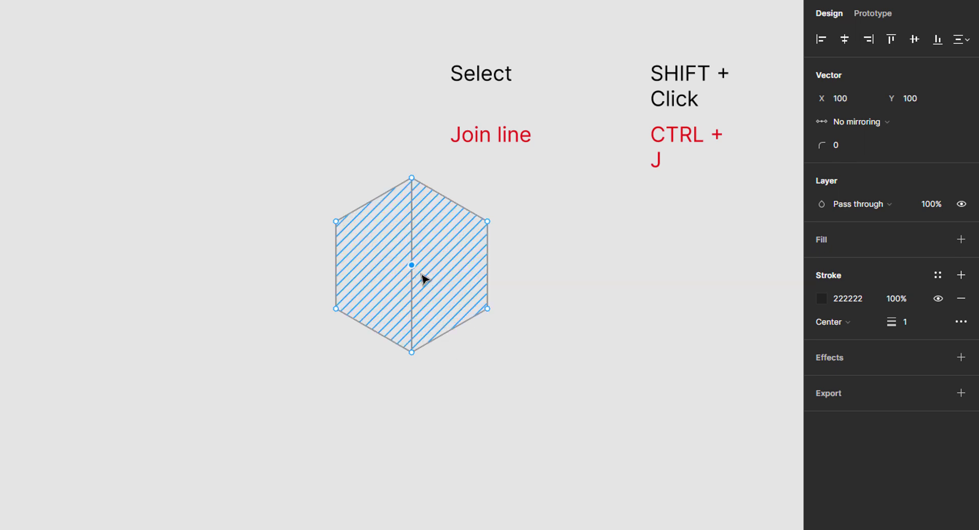
shift+click(487, 309)
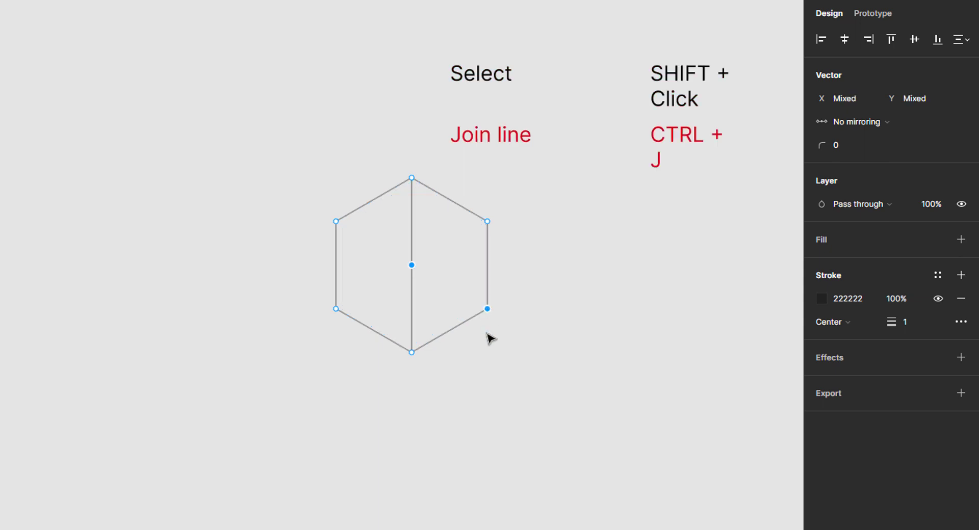
key(ctrl+j)
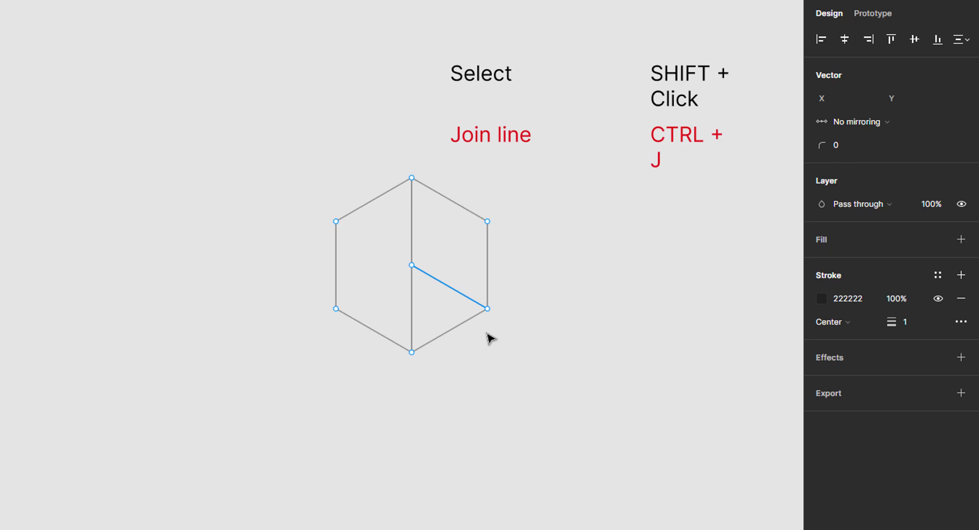
click(488, 335)
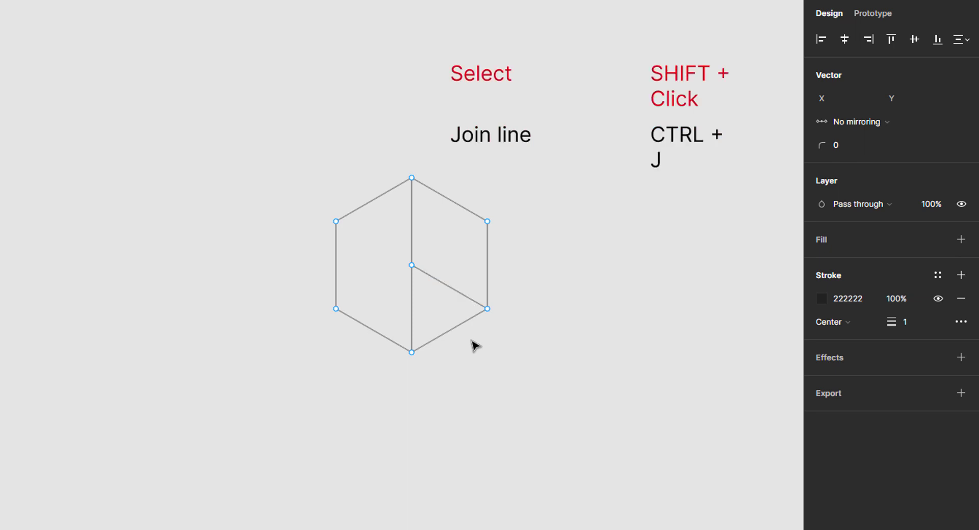
click(335, 309)
Connect the centre point to the bottom-left corner and join both lower corners horizontally.
shift+click(412, 266)
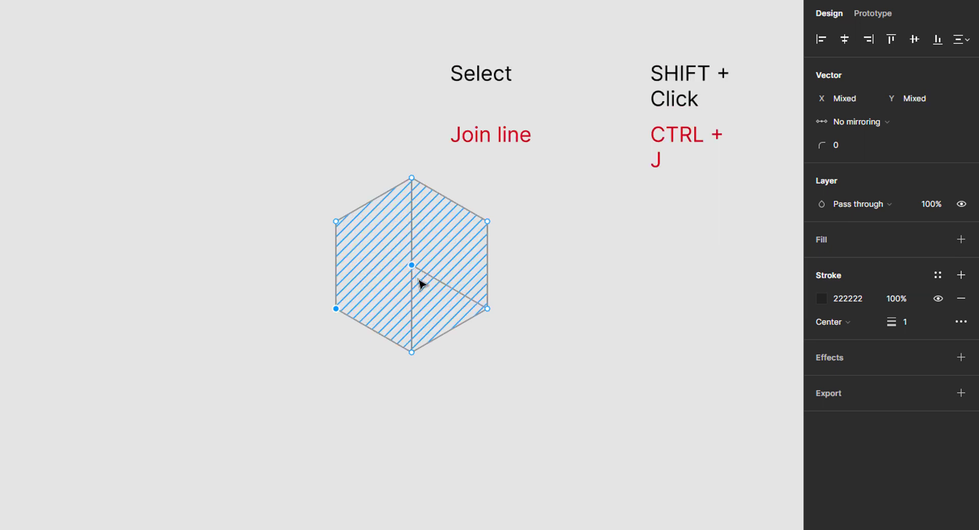
key(ctrl+j)
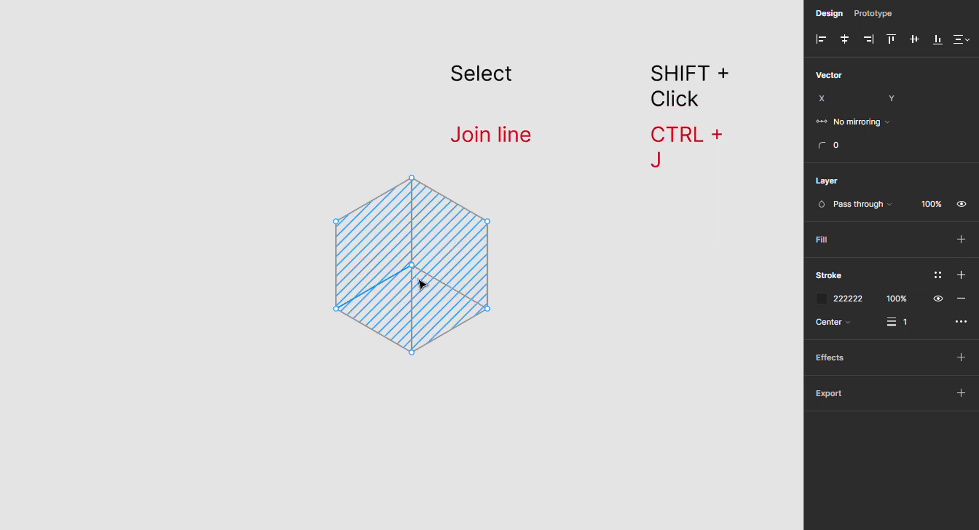
click(460, 352)
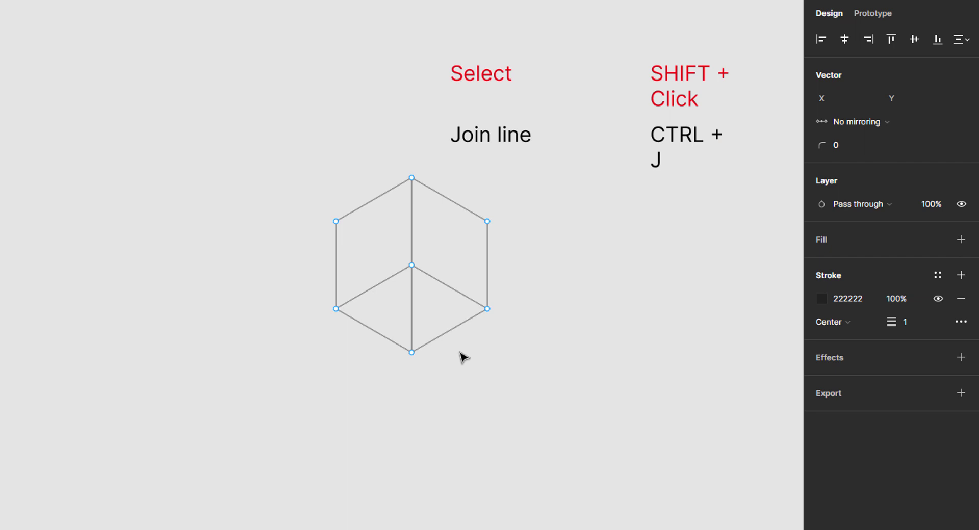
click(487, 309)
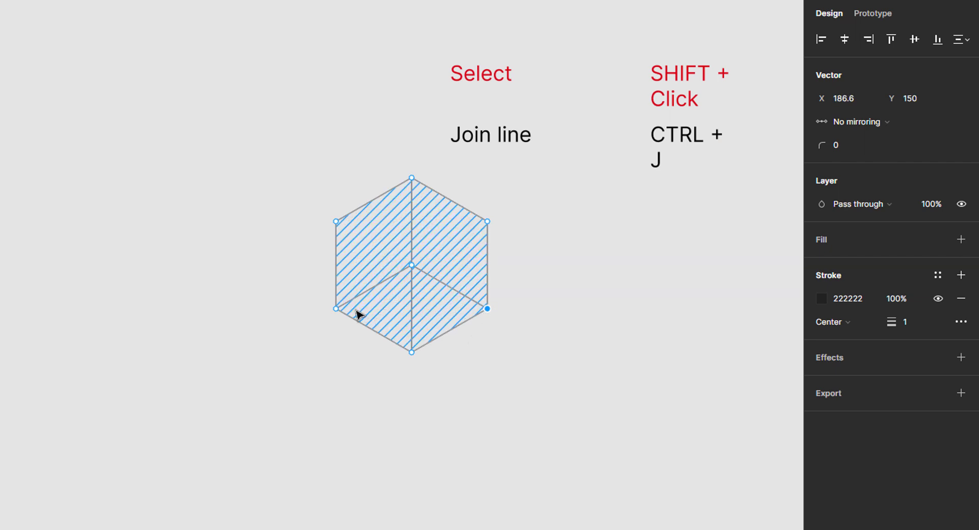
shift+click(336, 309)
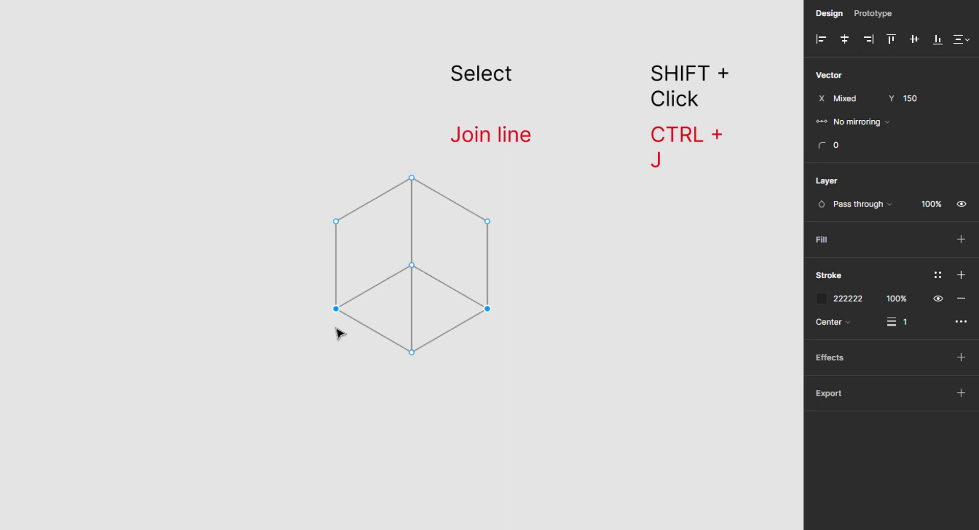
key(ctrl+j)
click(339, 333)
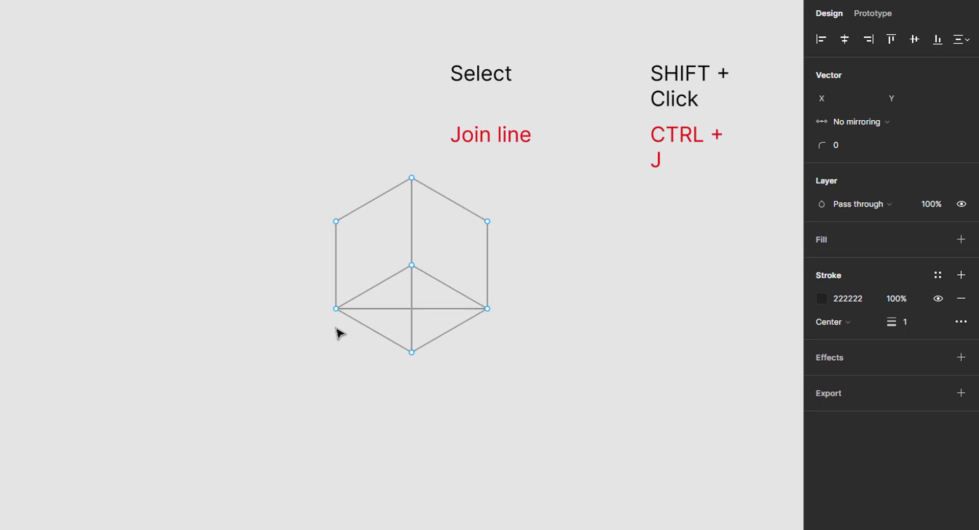
Add midpoints on the four lower inner and outer edges.
click(373, 286)
click(375, 331)
click(448, 287)
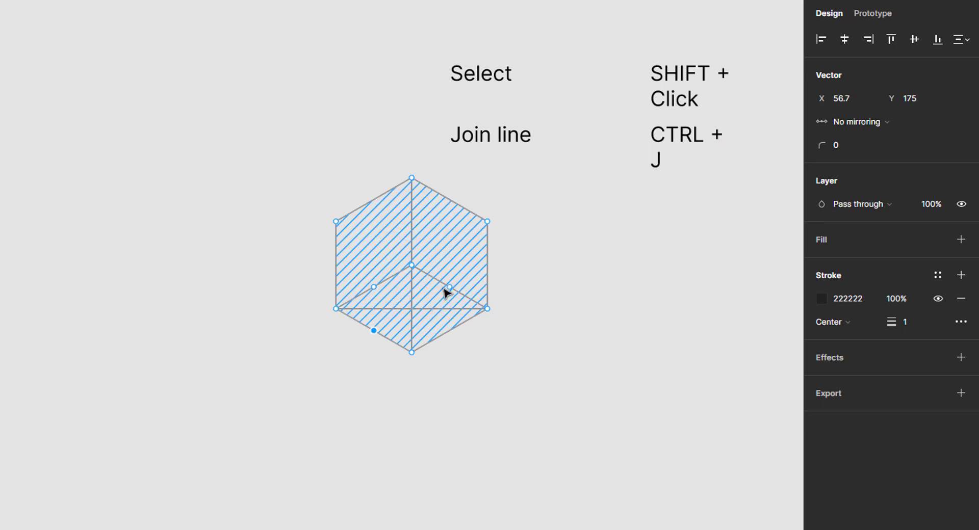
click(449, 330)
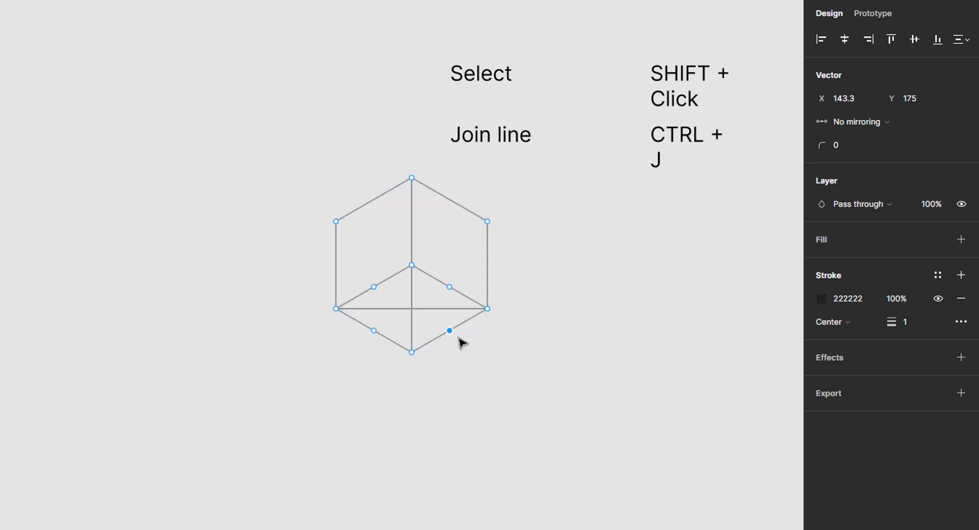
click(465, 352)
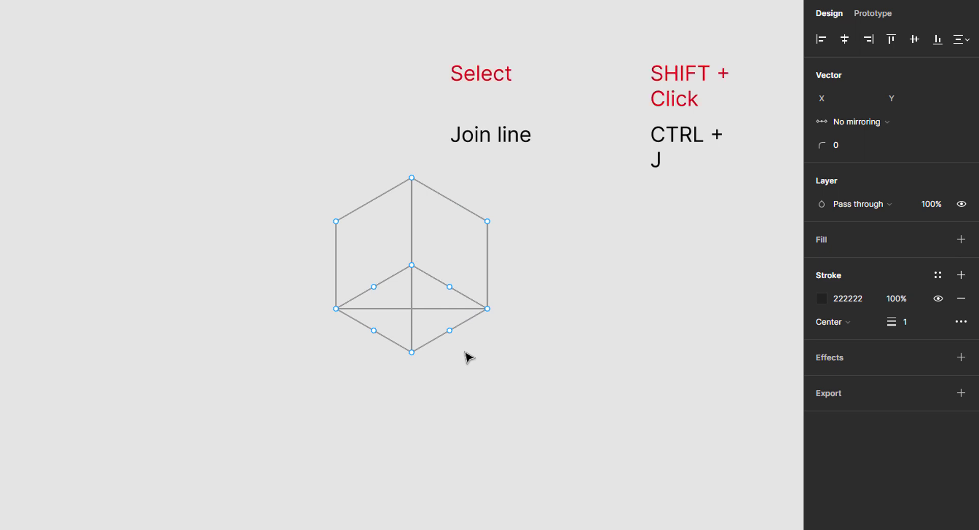
Connect both lower inner-edge midpoints to the hexagon's bottom corner.
click(374, 288)
shift+click(411, 352)
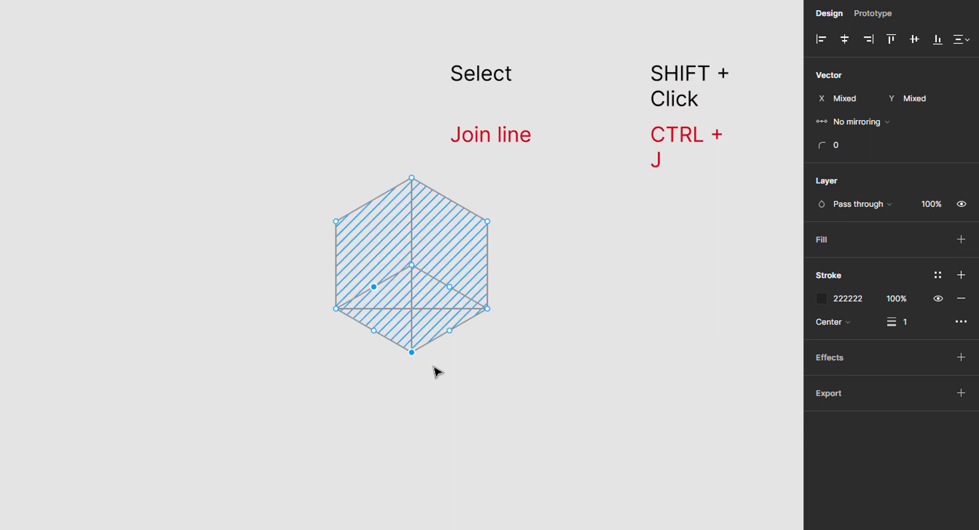
key(ctrl+j)
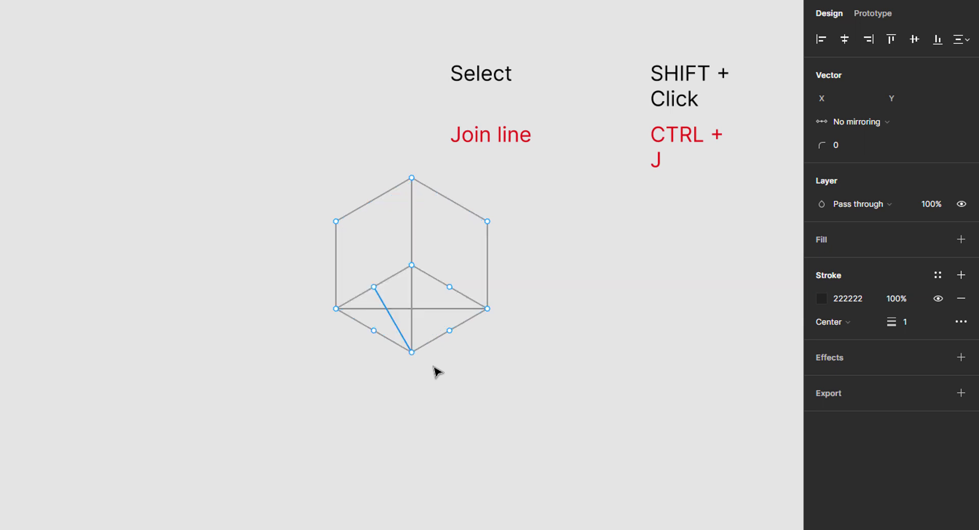
click(412, 353)
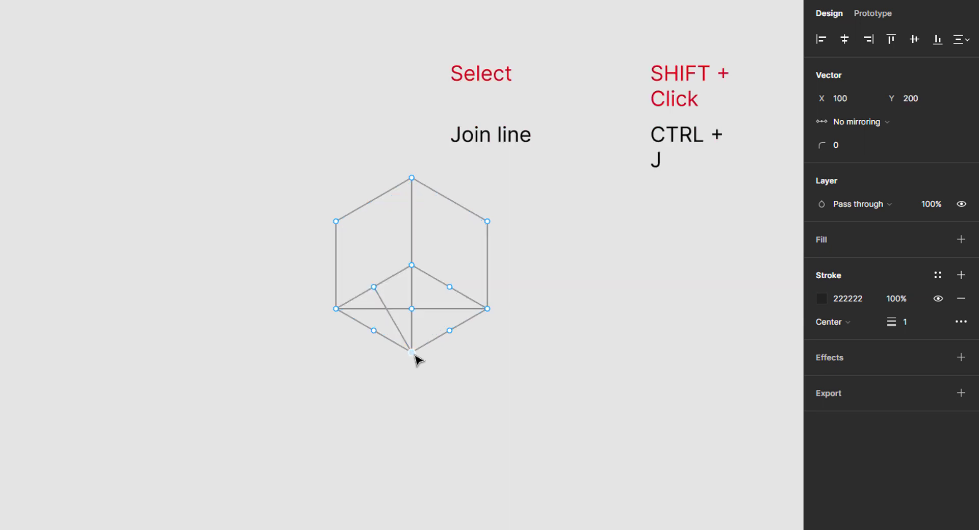
shift+click(449, 287)
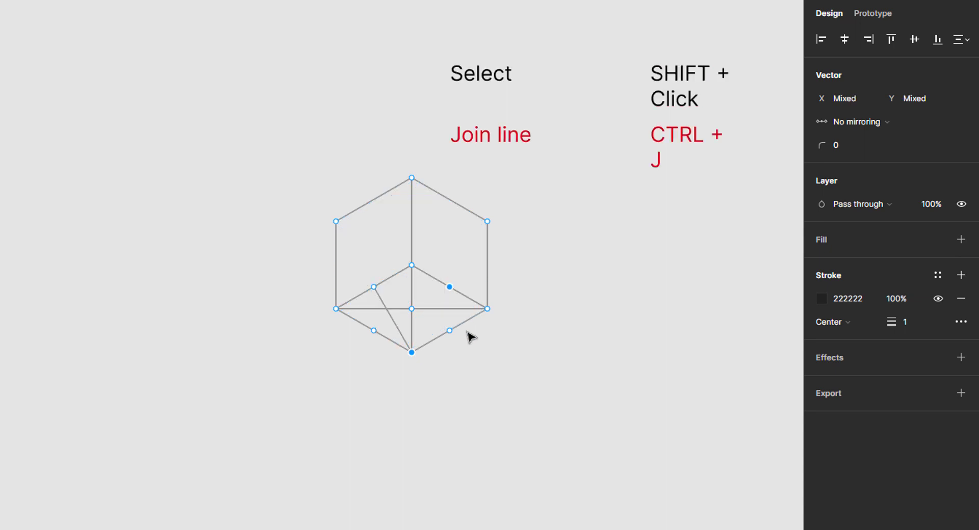
key(ctrl+j)
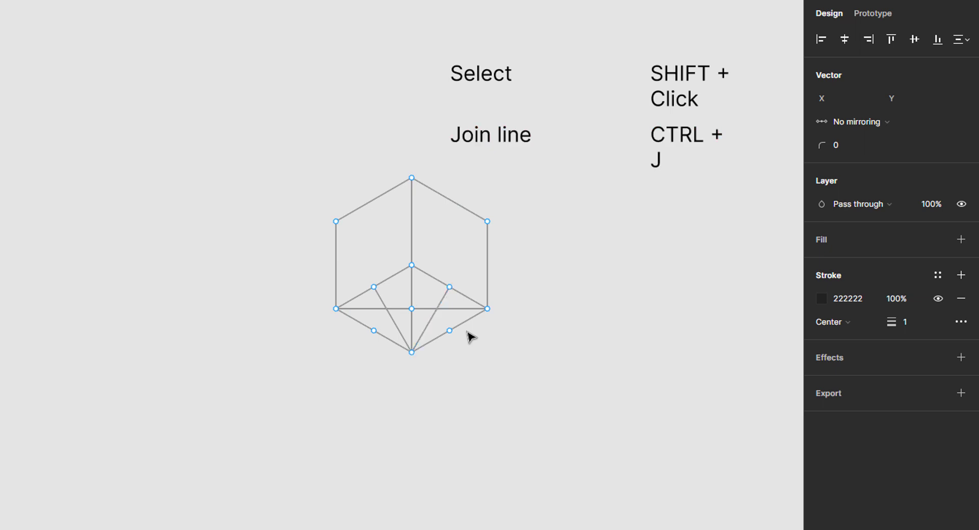
Add three evenly spaced points along the horizontal line, mirroring left and right.
click(411, 308)
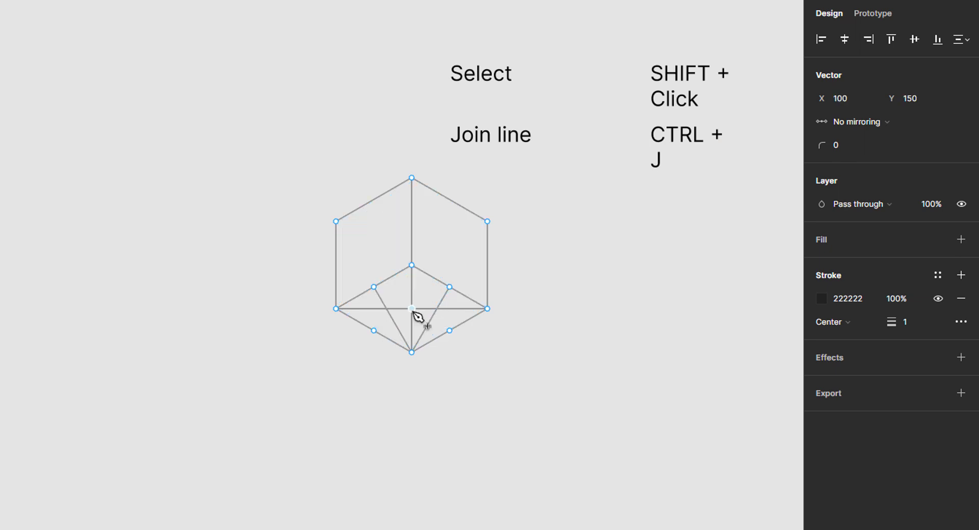
click(374, 308)
drag(379, 310, 391, 309)
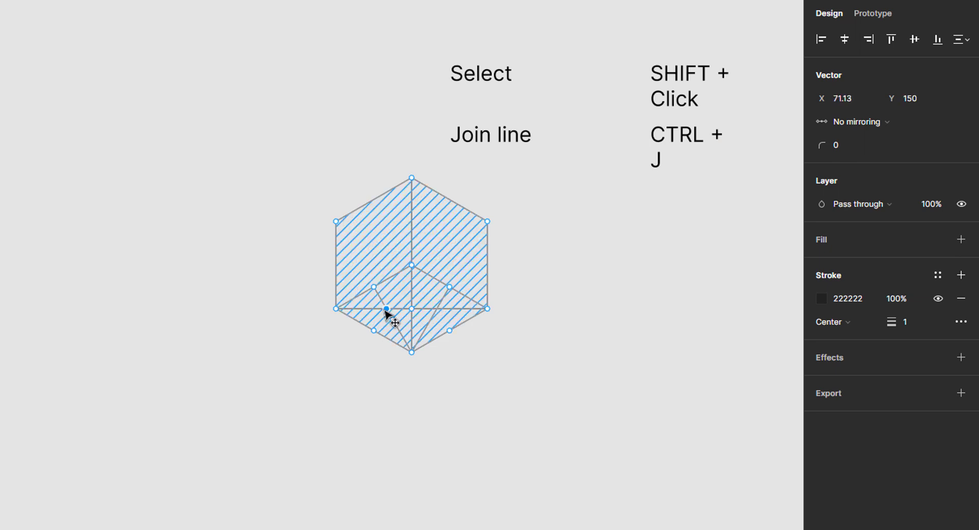
click(450, 308)
drag(450, 308, 437, 308)
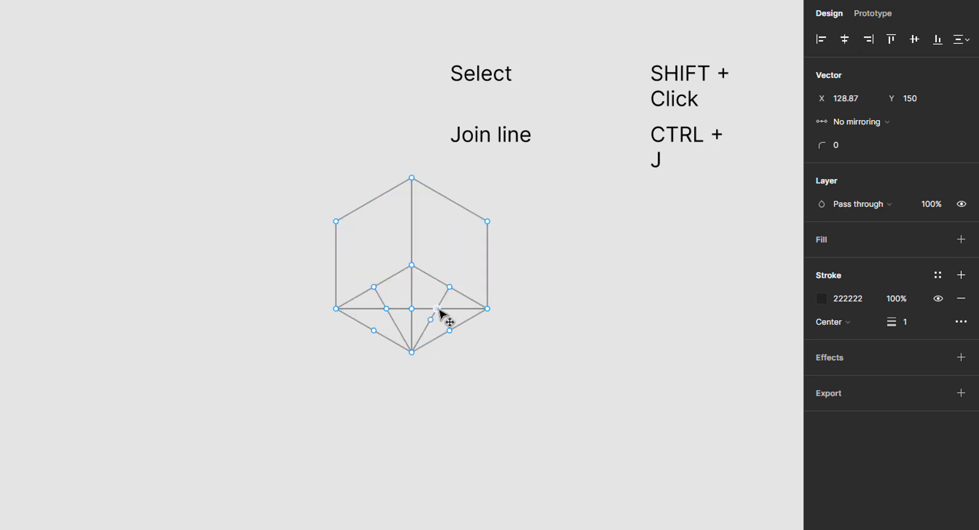
click(443, 355)
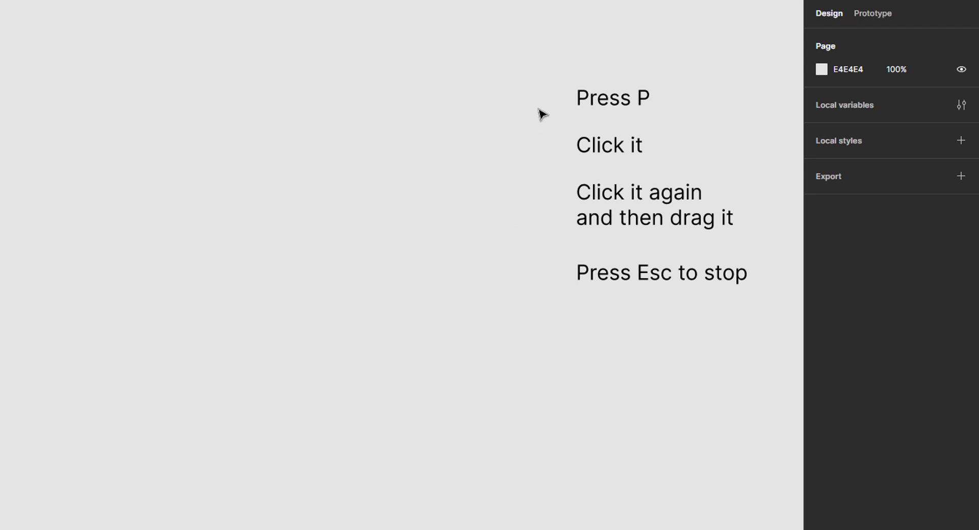
Draw a two-anchor demo path with a curved segment using the Pen tool.
key(p)
click(546, 144)
drag(503, 193, 547, 270)
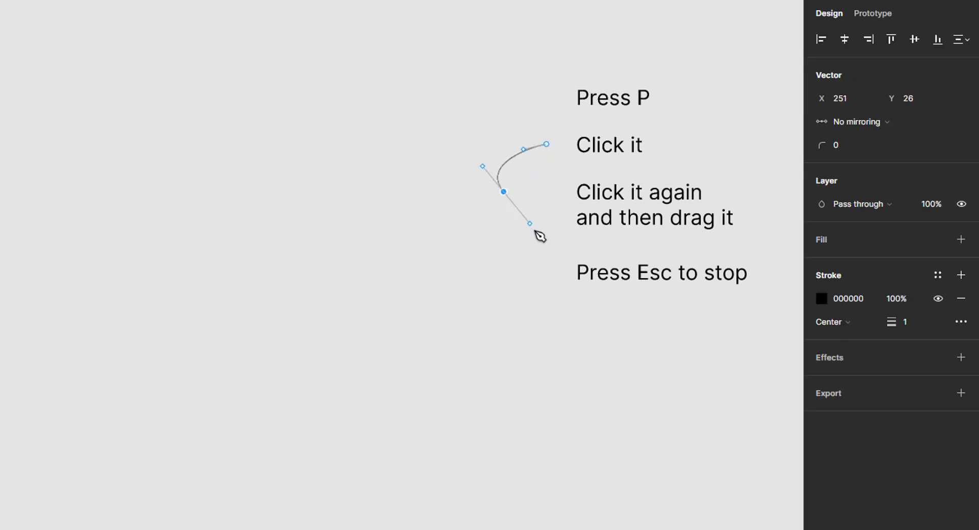
click(546, 270)
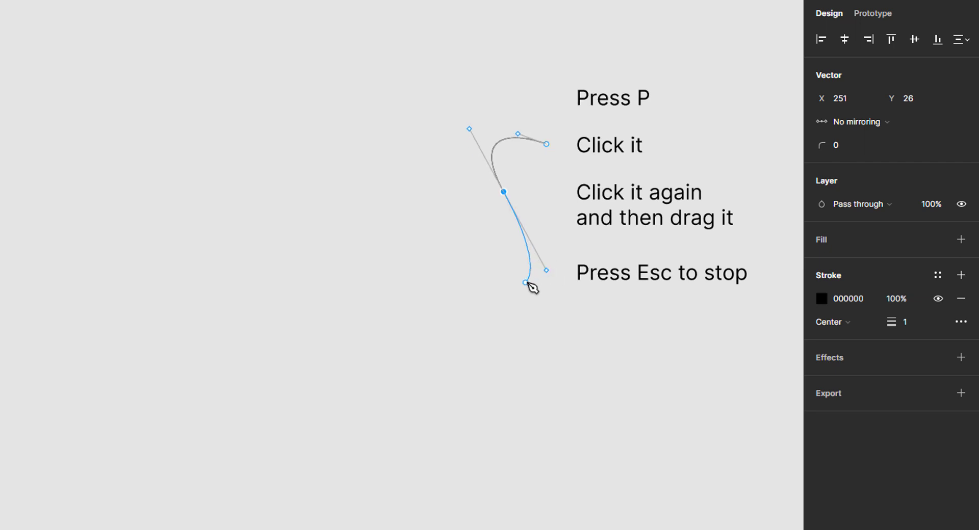
key(Escape)
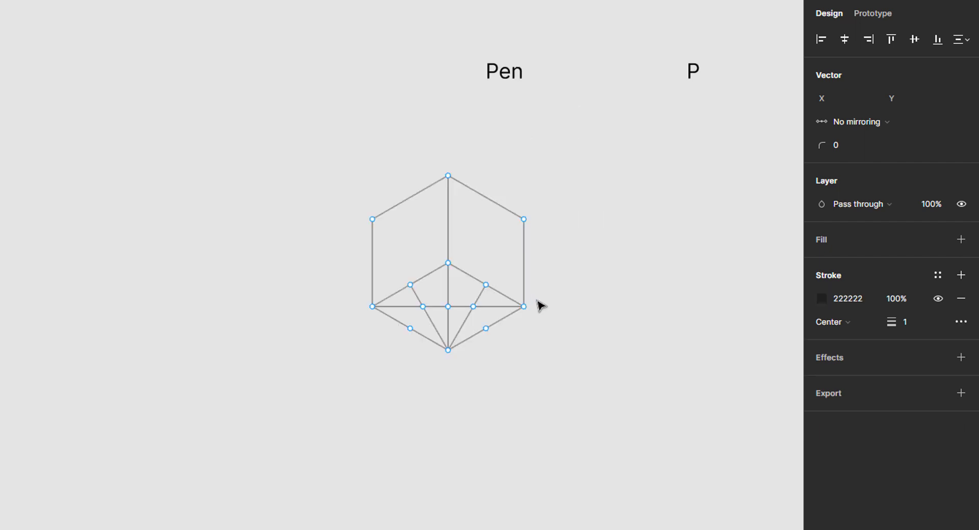
Draw curved pen arcs through the four lower midpoints to form the cone's elliptical base.
key(p)
click(410, 285)
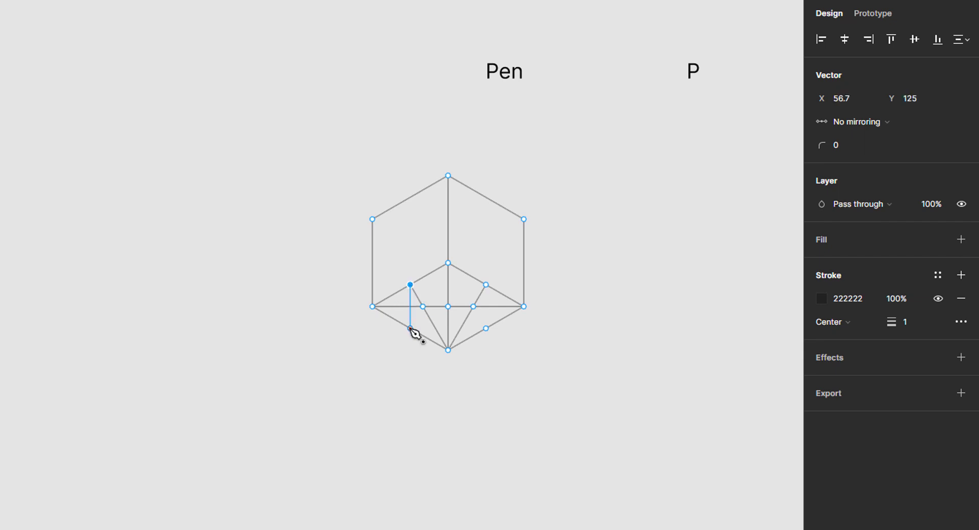
drag(410, 328, 433, 347)
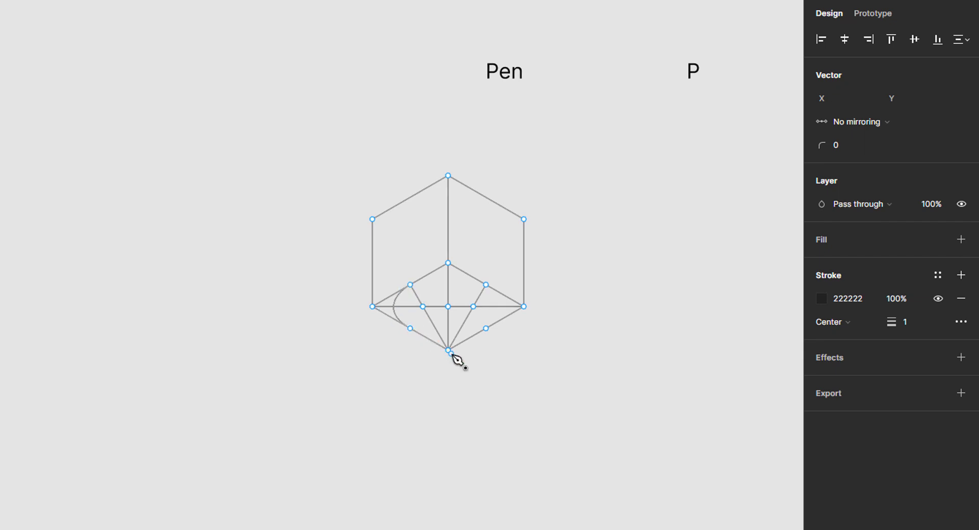
click(410, 328)
drag(486, 328, 525, 308)
drag(486, 328, 494, 288)
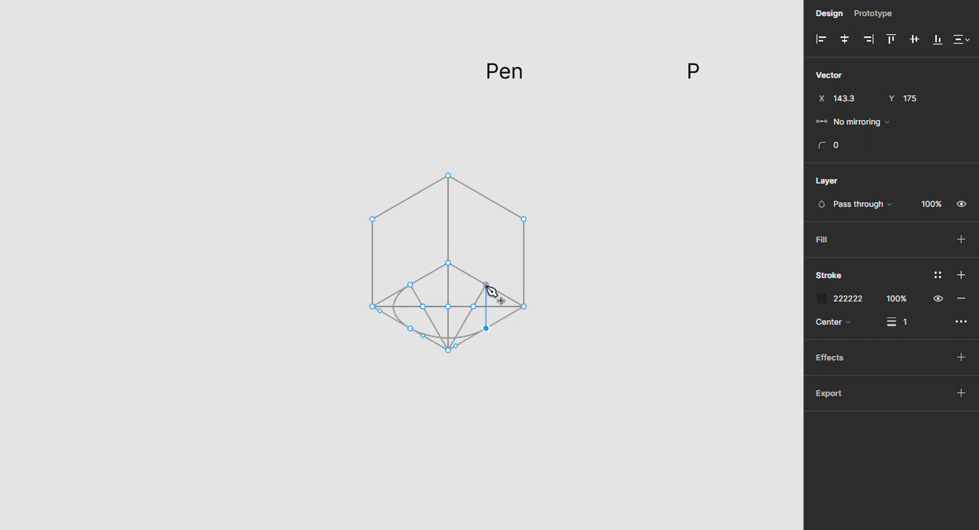
click(448, 263)
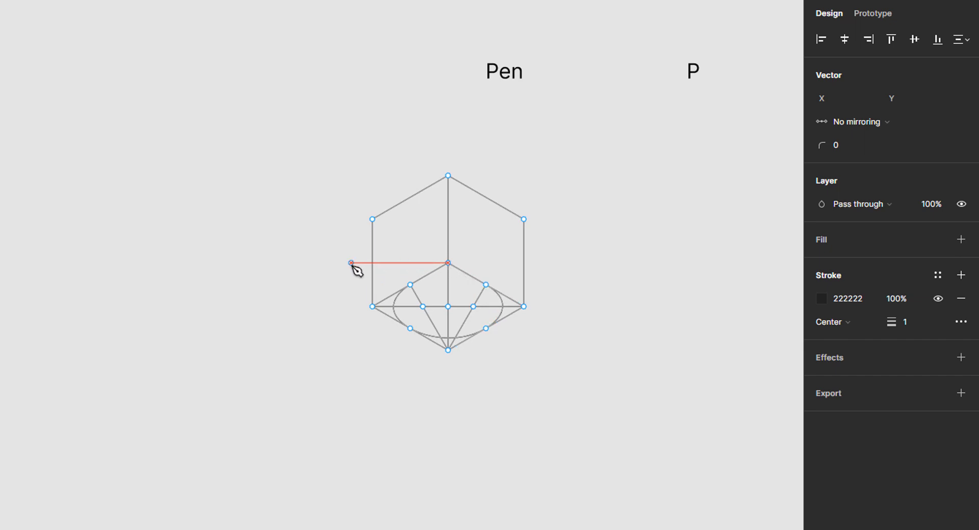
key(Escape)
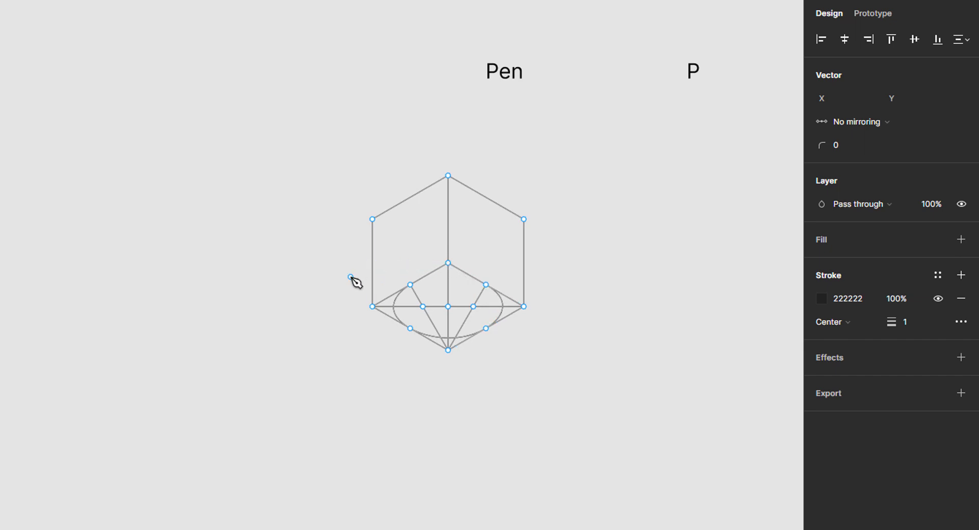
key(v)
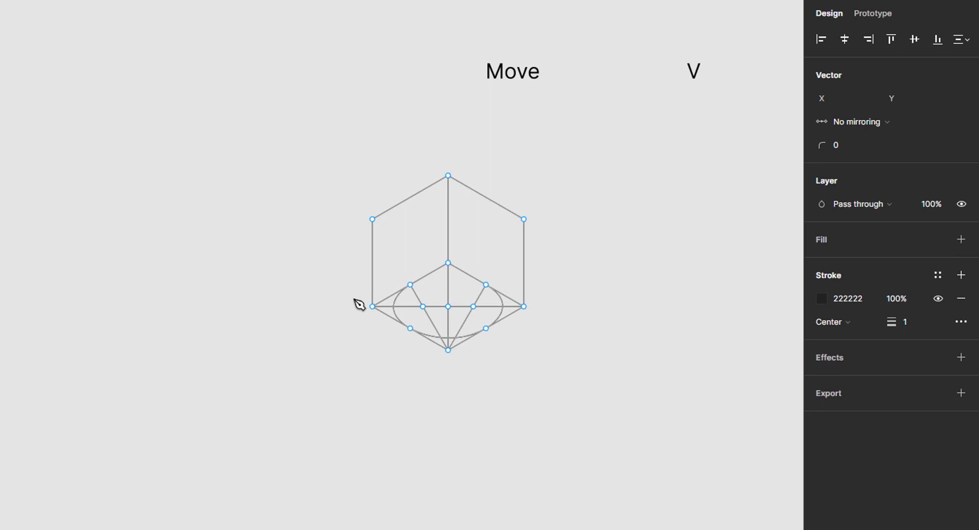
Add vertices on the left and right edges of the base ellipse.
click(398, 307)
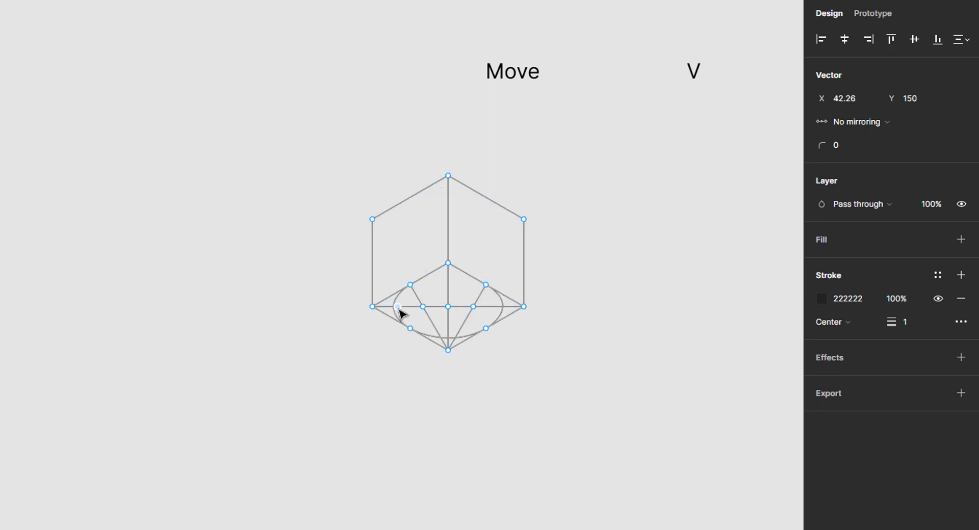
drag(397, 307, 393, 306)
click(504, 338)
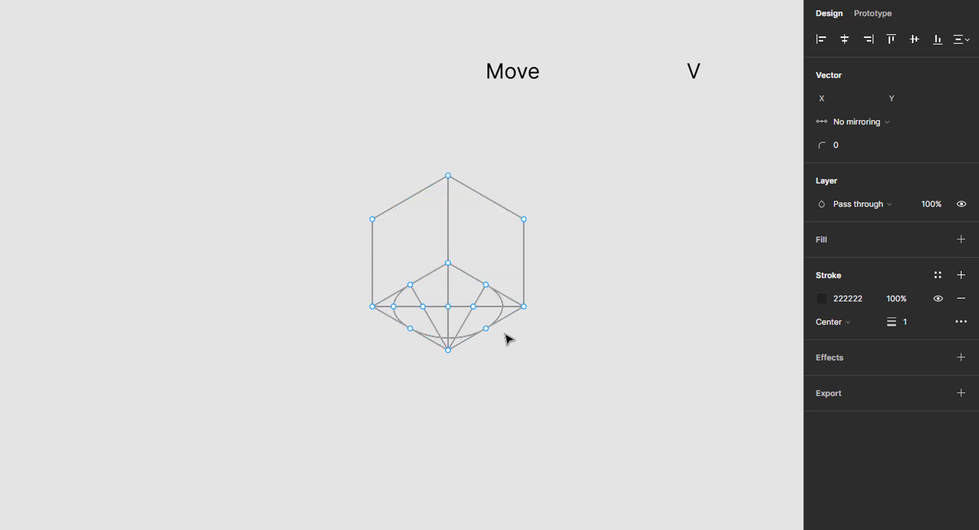
click(497, 307)
drag(498, 306, 502, 307)
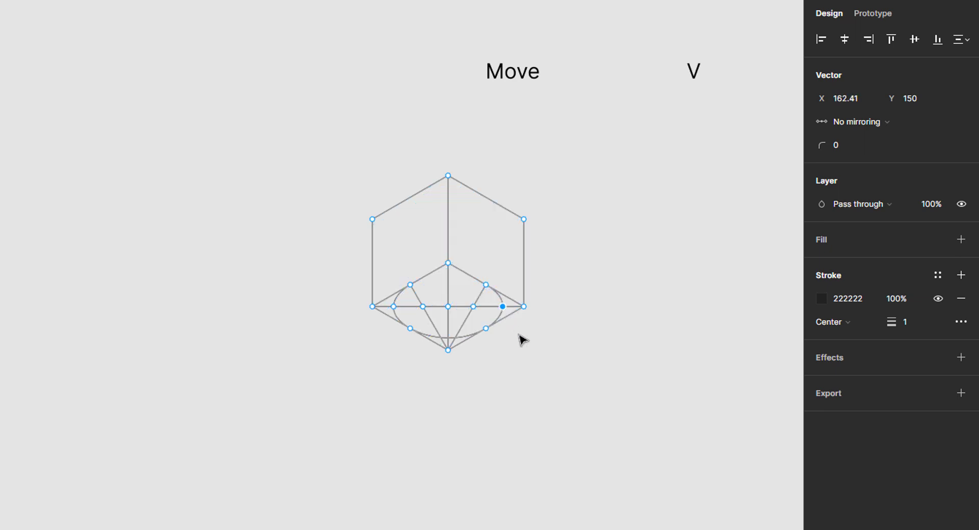
click(523, 339)
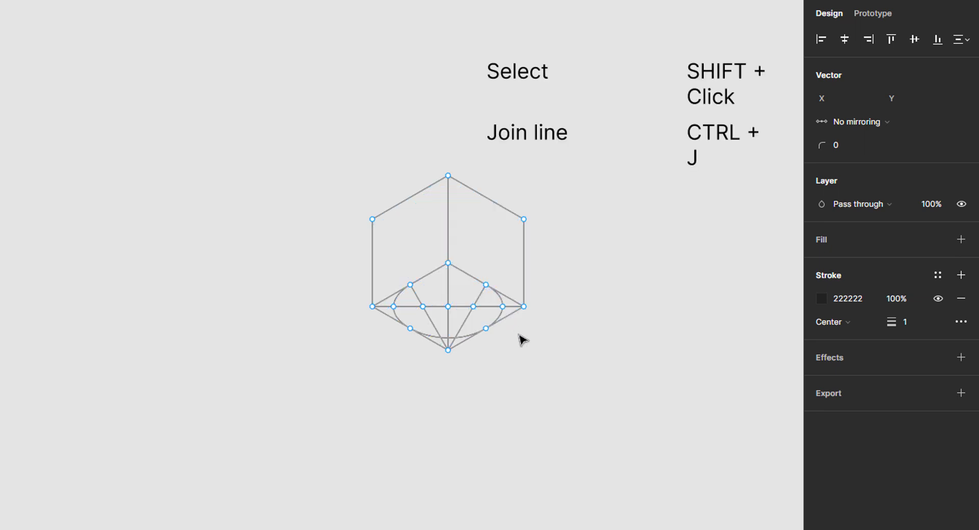
Join the hexagon's top vertex to both side vertices of the ellipse.
click(502, 306)
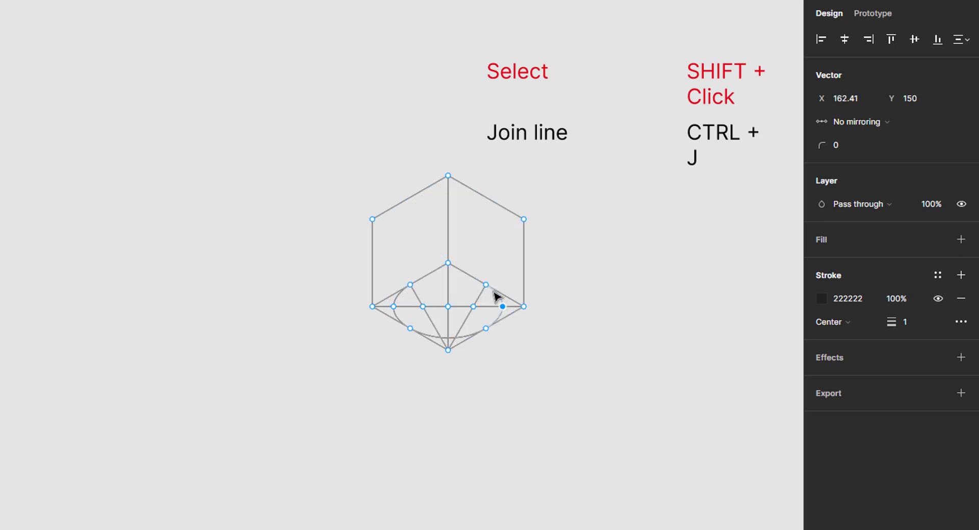
shift+click(448, 176)
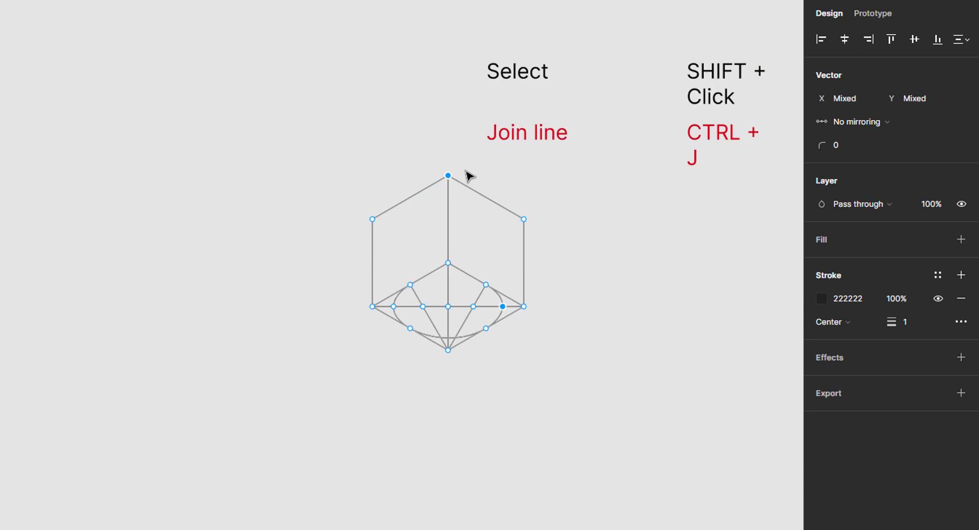
key(ctrl+j)
click(465, 172)
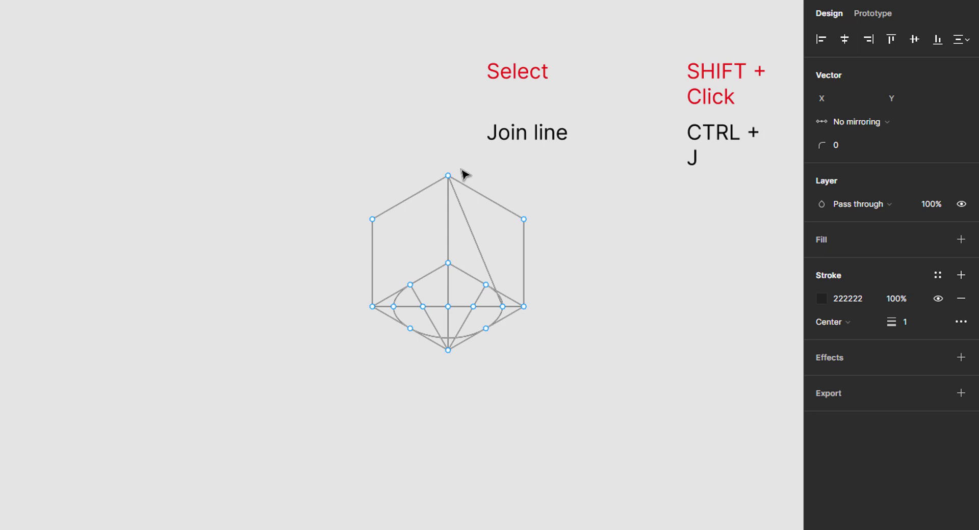
click(448, 176)
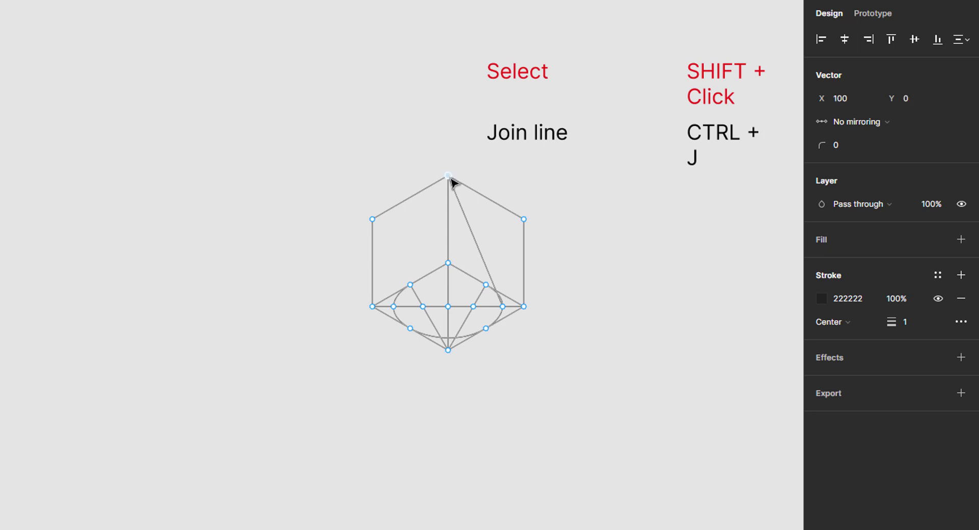
shift+click(395, 303)
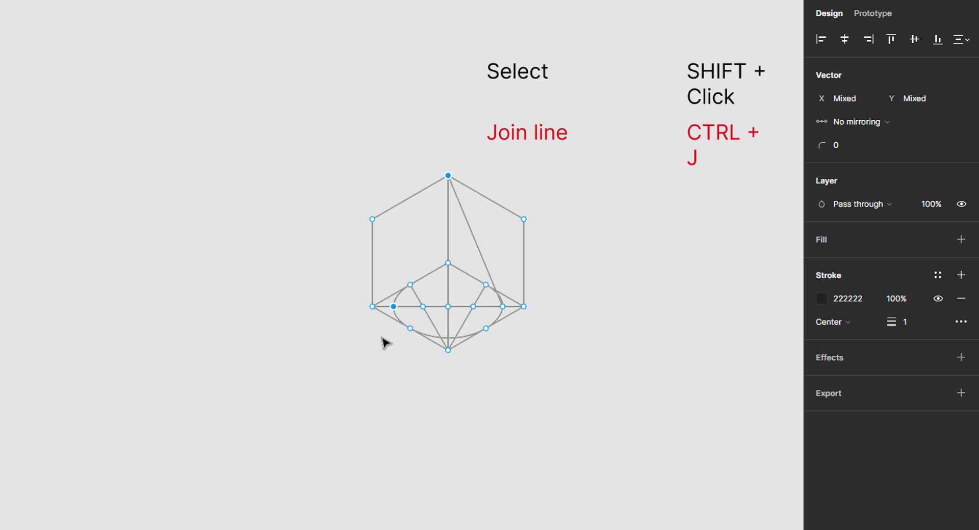
key(ctrl+j)
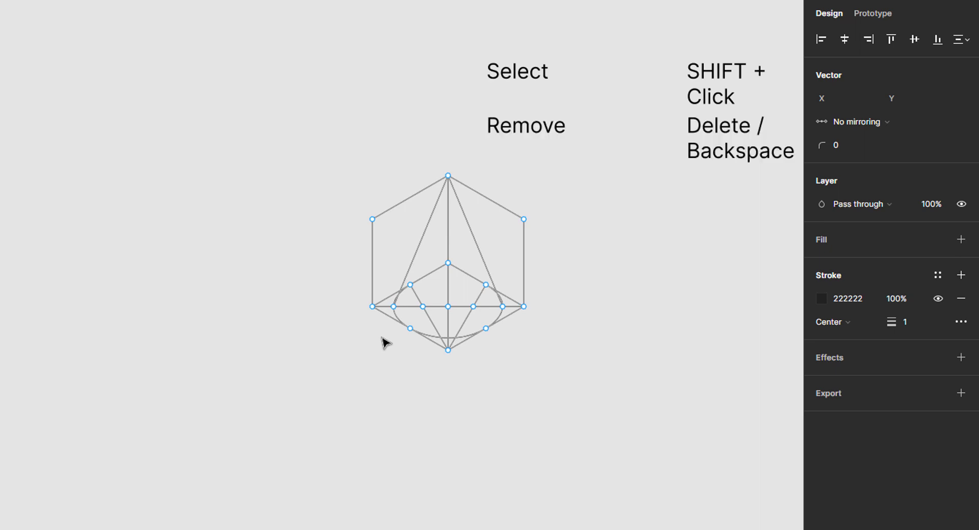
Delete the hexagon's upper-left, lower-left, bottom, right and upper-right corner vertices.
click(372, 219)
shift+click(372, 306)
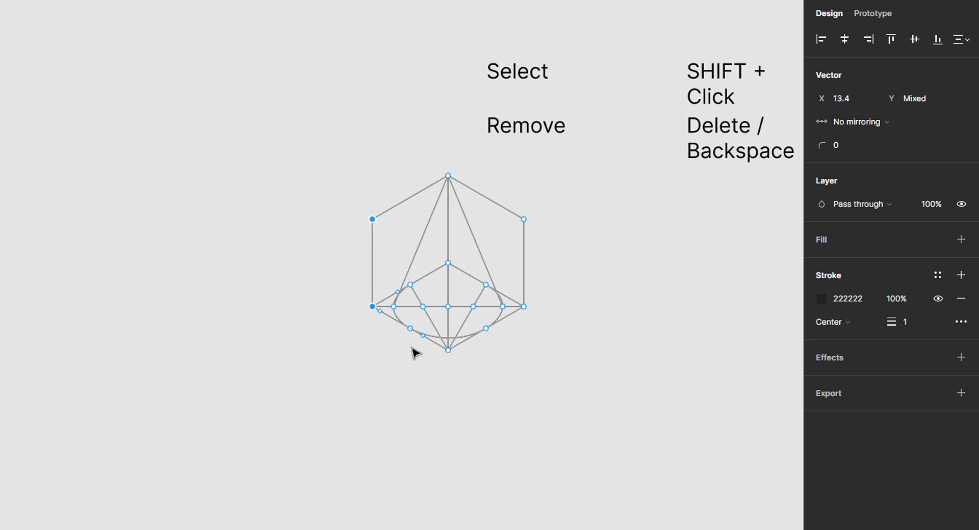
shift+click(448, 350)
shift+click(524, 306)
shift+click(523, 220)
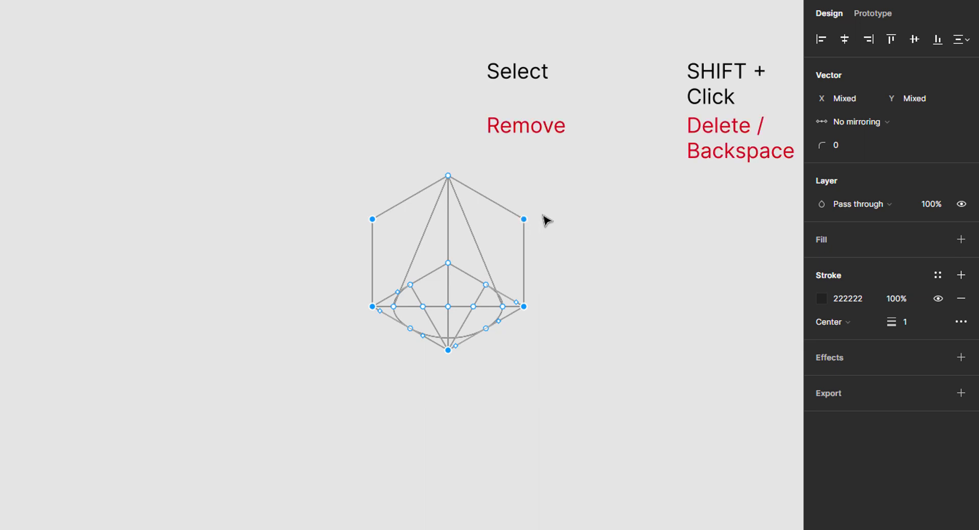
key(Delete)
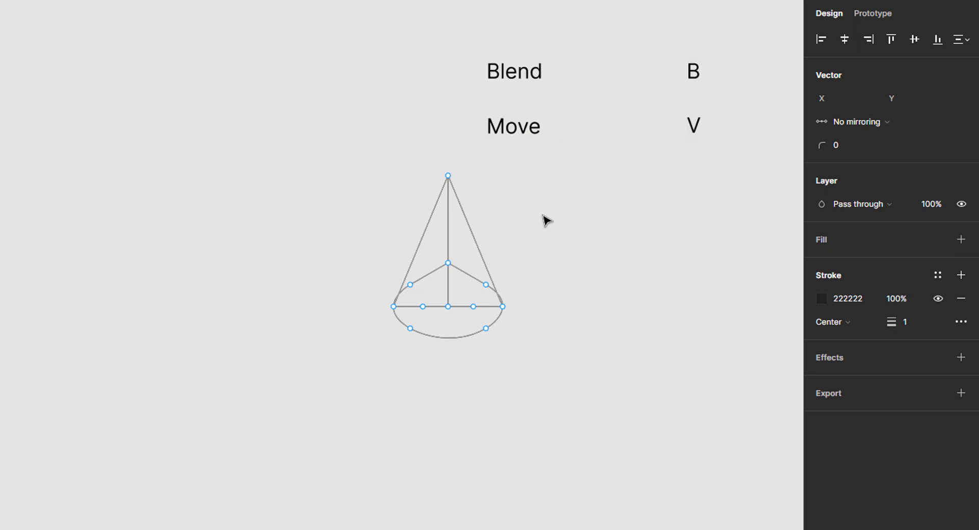
Fill the cone's lower base ellipse grey, then delete the inner base and centre vertices.
key(b)
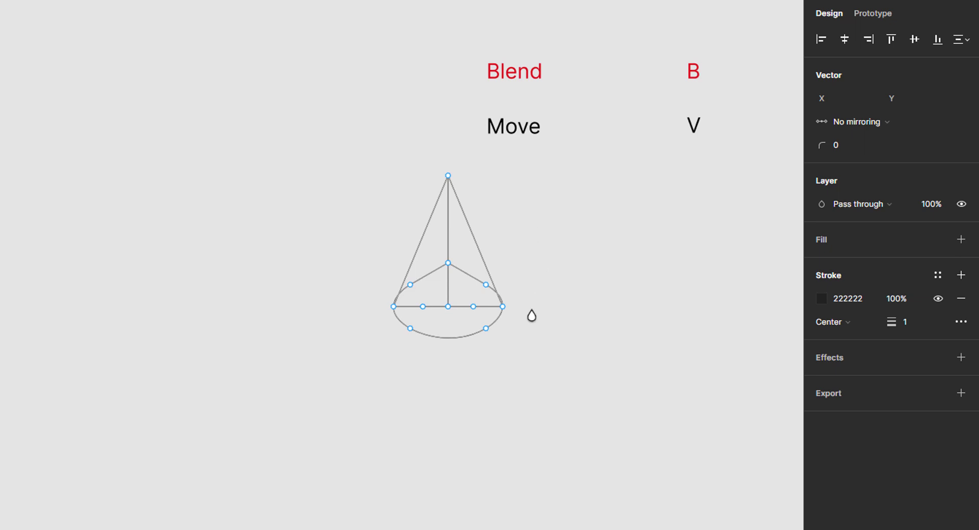
click(451, 326)
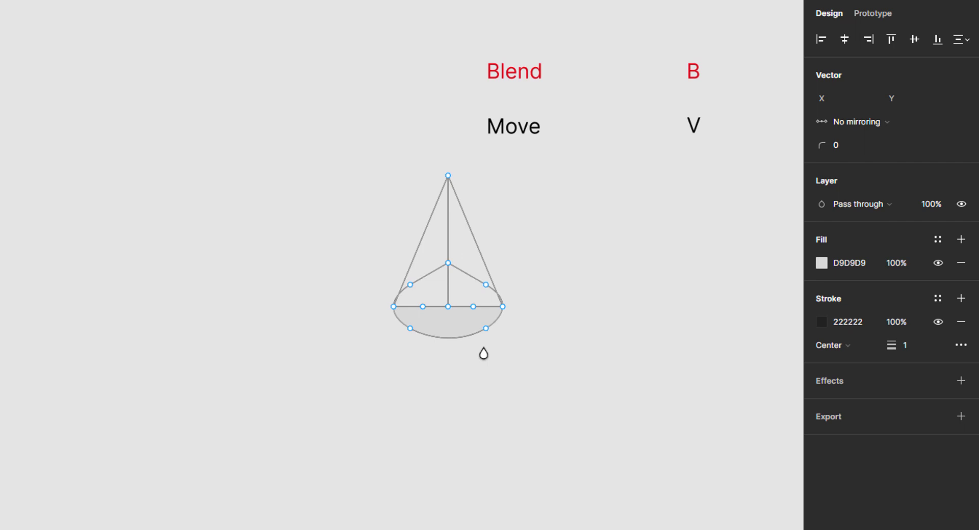
key(v)
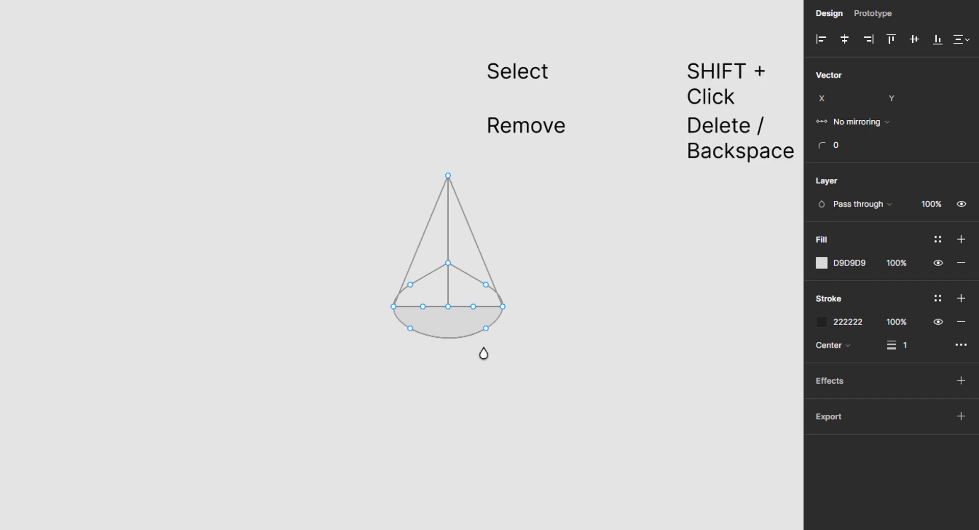
click(423, 307)
shift+click(473, 307)
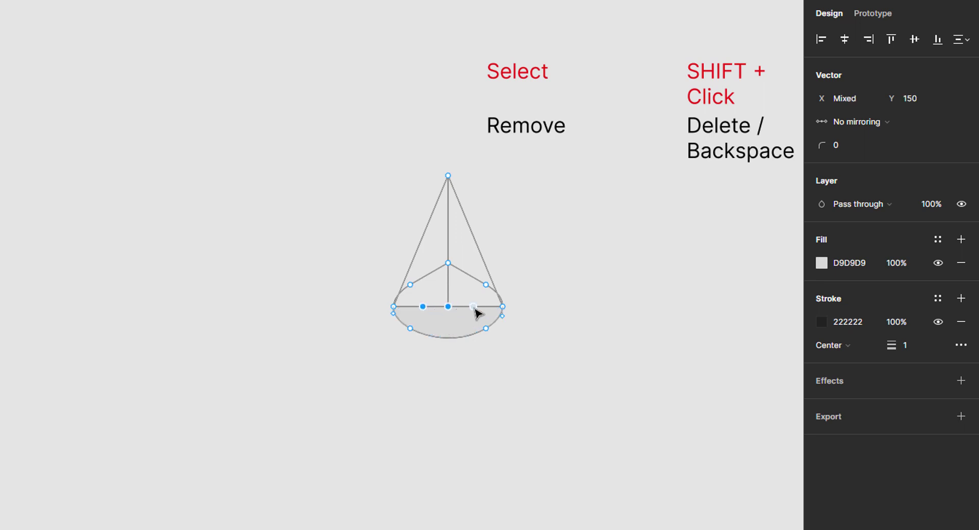
shift+click(485, 284)
shift+click(447, 263)
shift+click(410, 284)
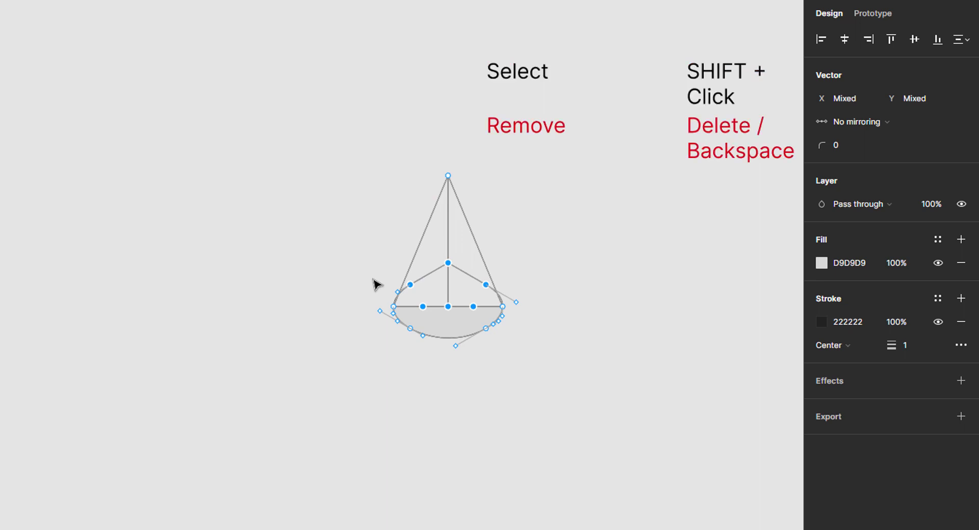
key(Delete)
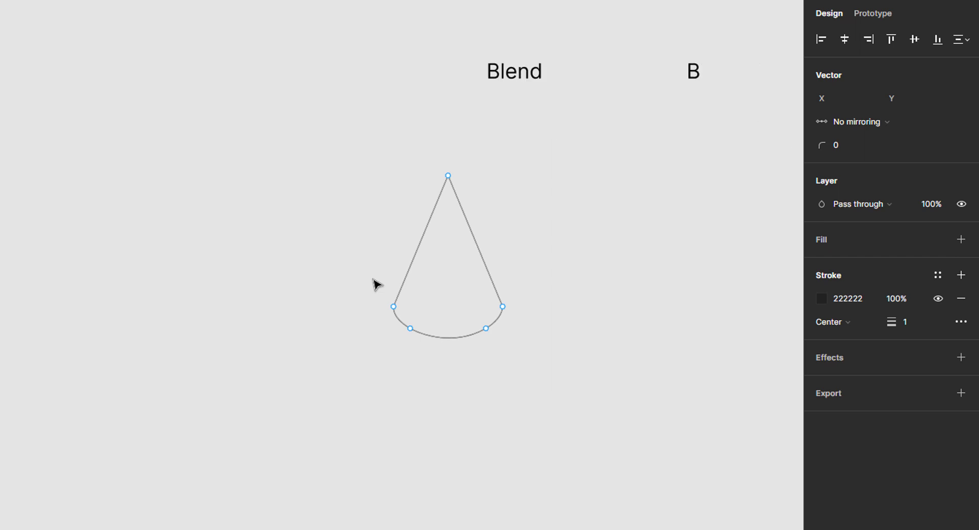
Fill the cone shape and change its fill to a radial gradient.
key(b)
click(427, 290)
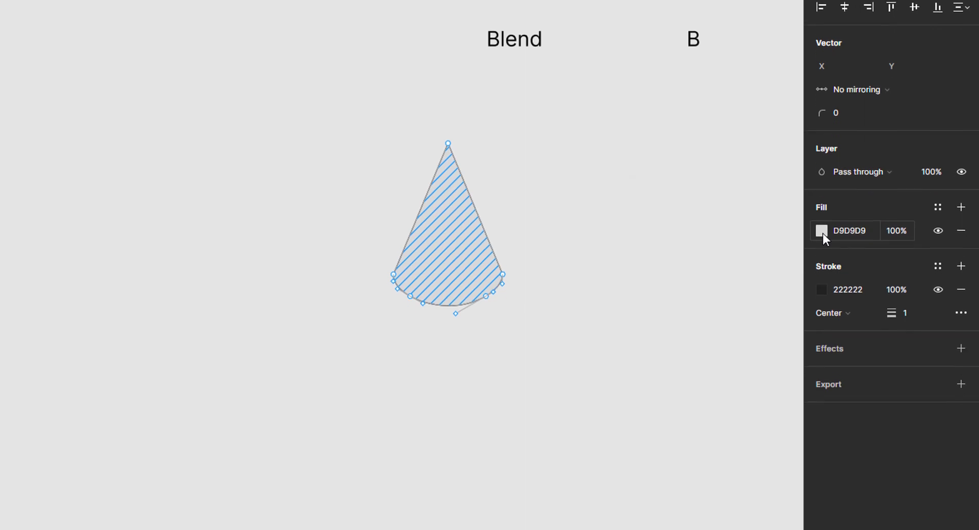
click(821, 263)
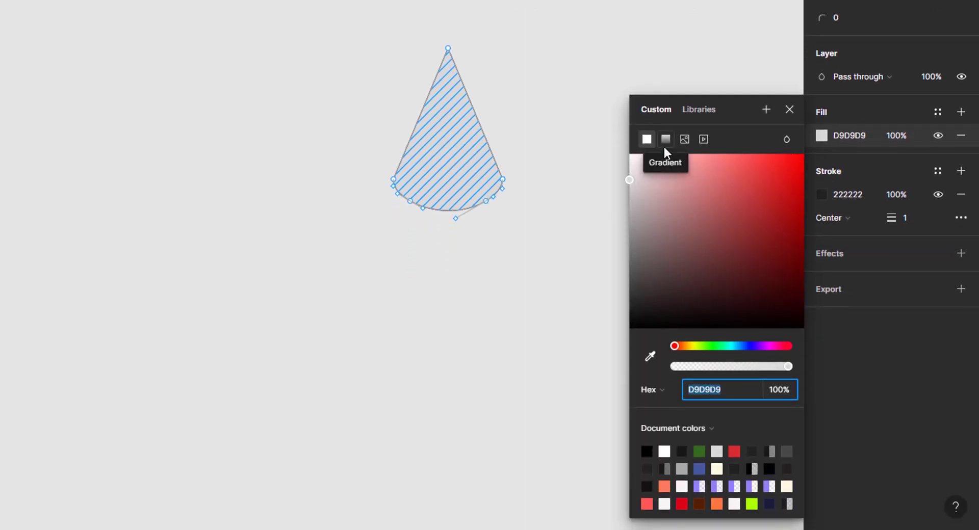
click(664, 140)
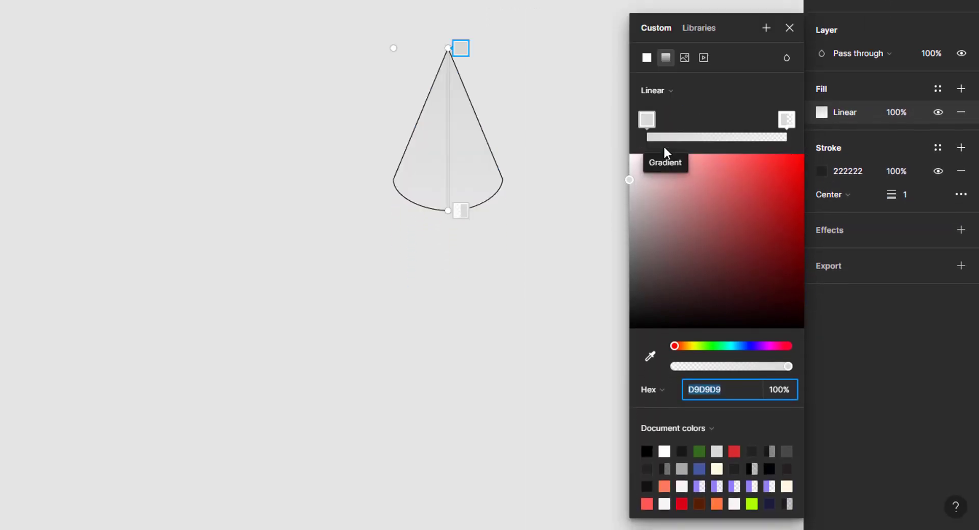
click(647, 123)
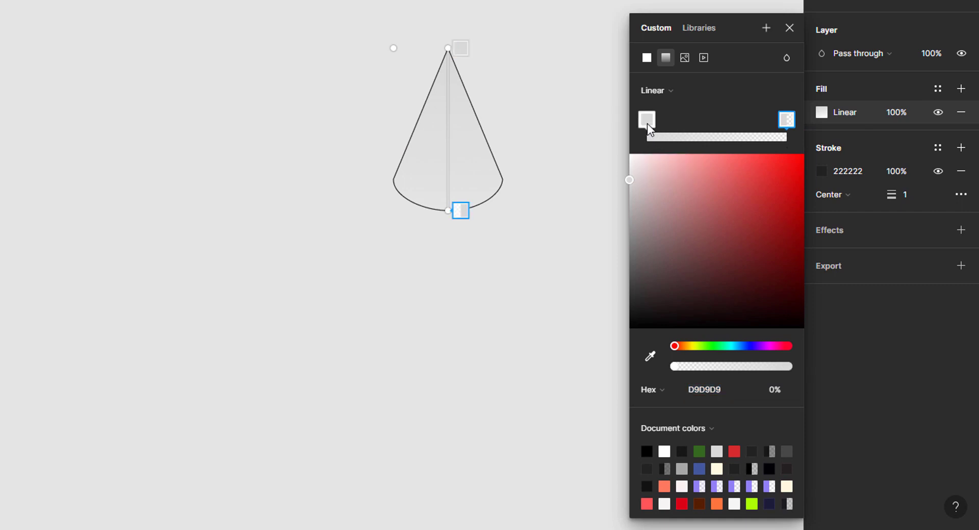
click(647, 123)
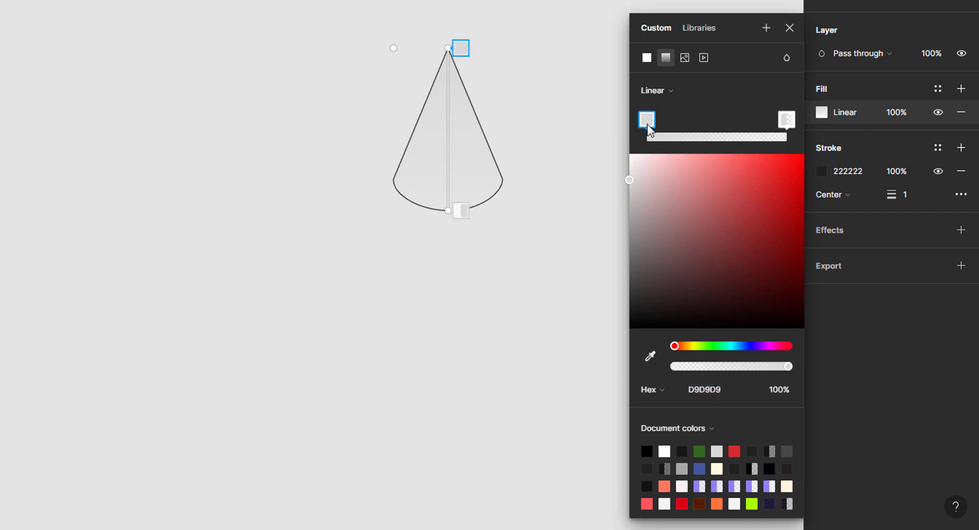
click(704, 92)
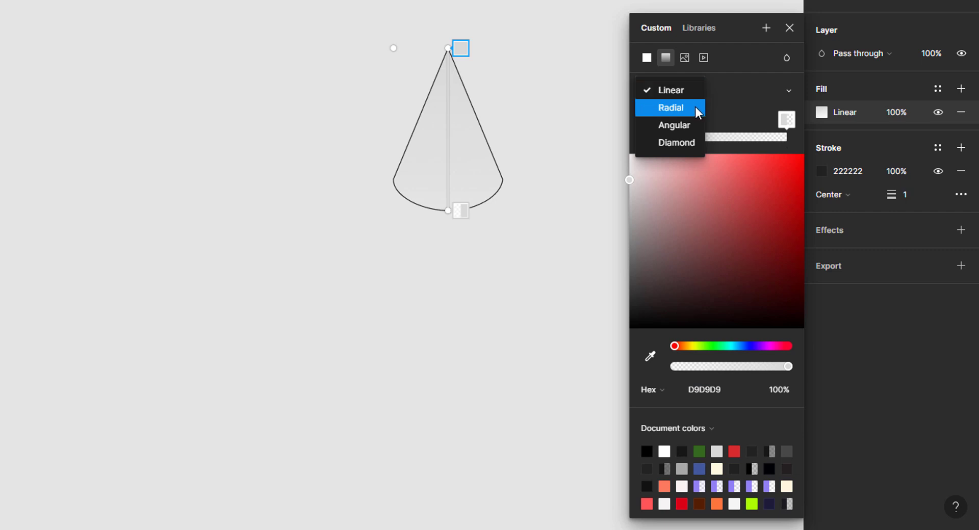
click(695, 108)
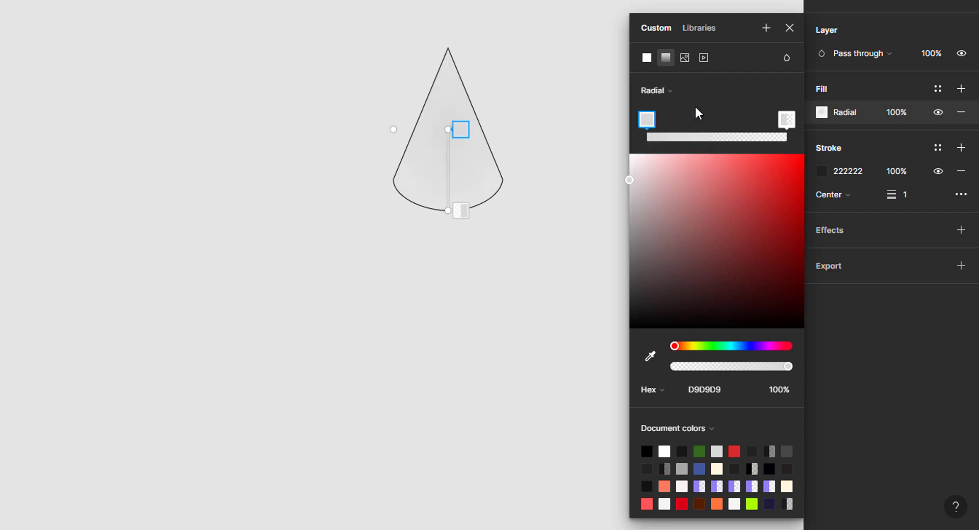
Set the gradient's start stop to CC6666 and its end stop to fully opaque A63A3A.
click(733, 391)
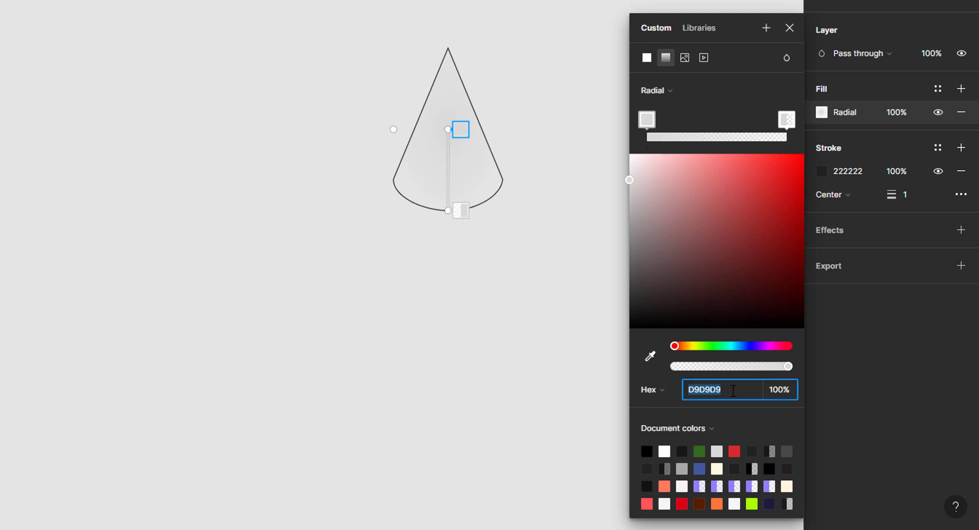
text(cc)
text(6666)
key(Return)
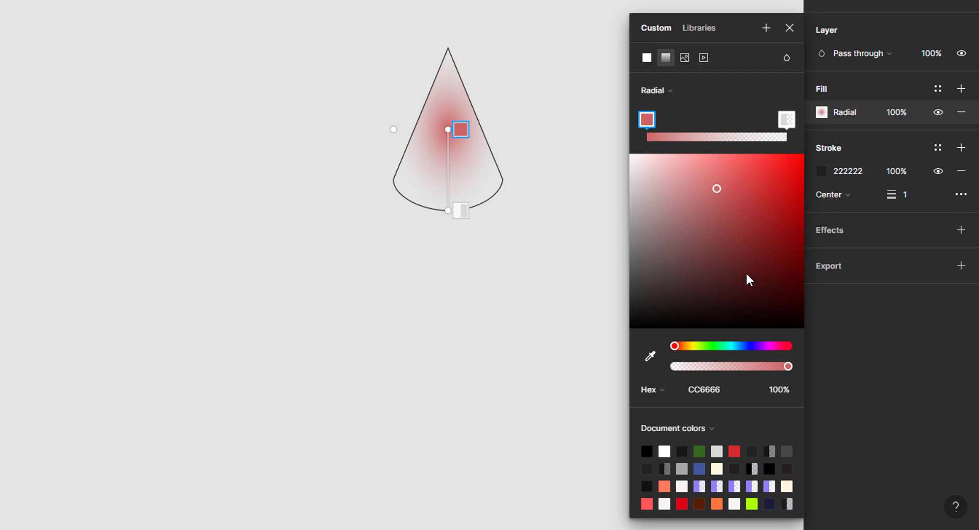
click(781, 126)
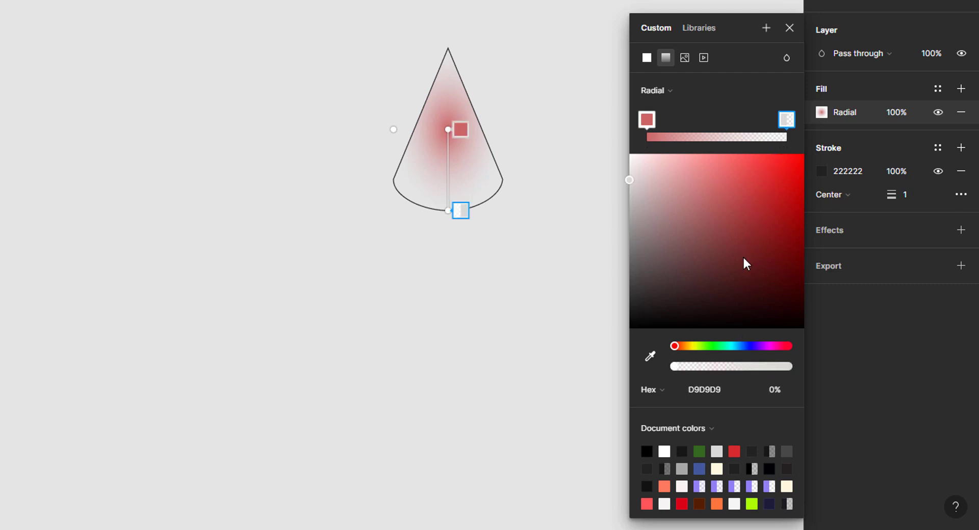
click(733, 390)
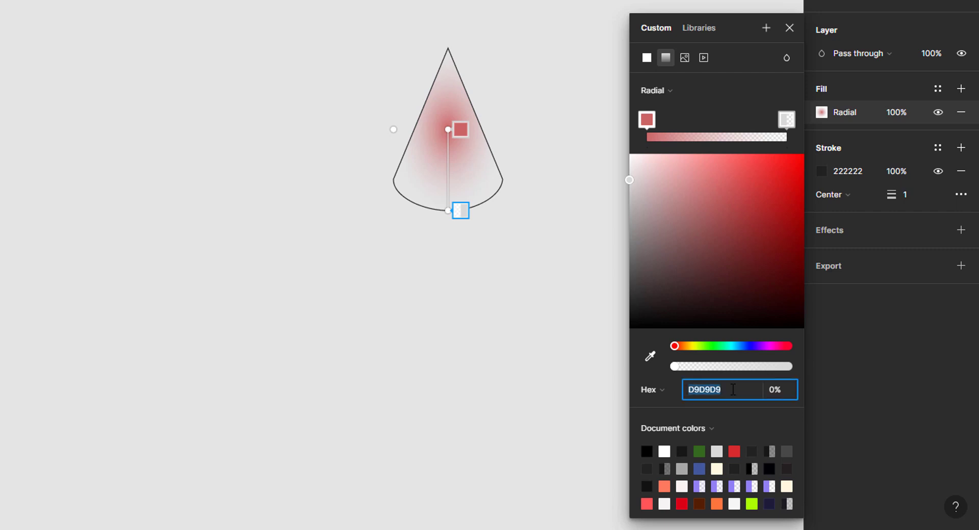
text(a63)
text(a3a)
key(Return)
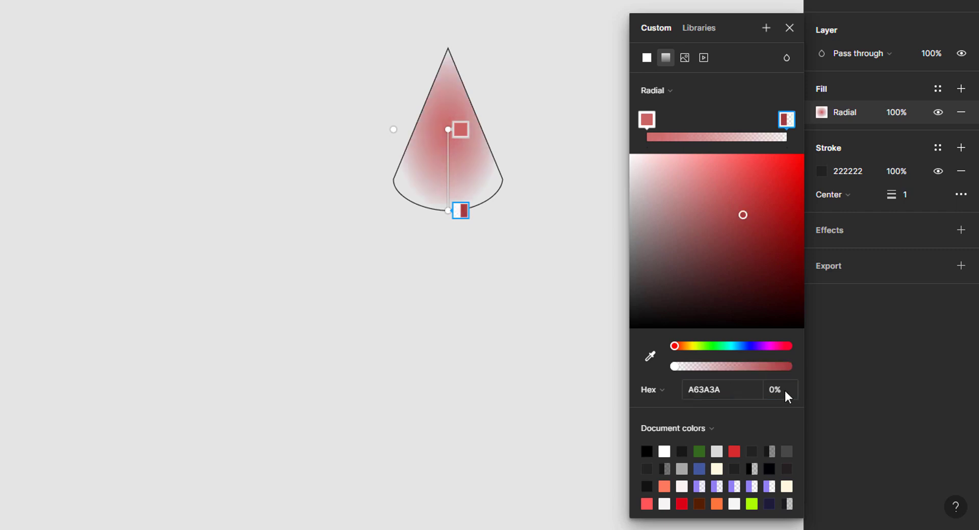
click(785, 392)
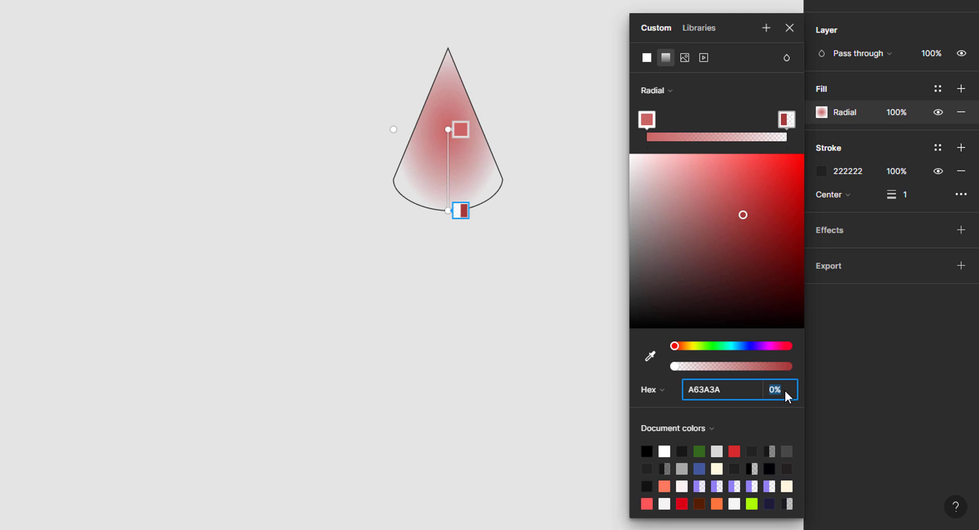
text(100)
key(Return)
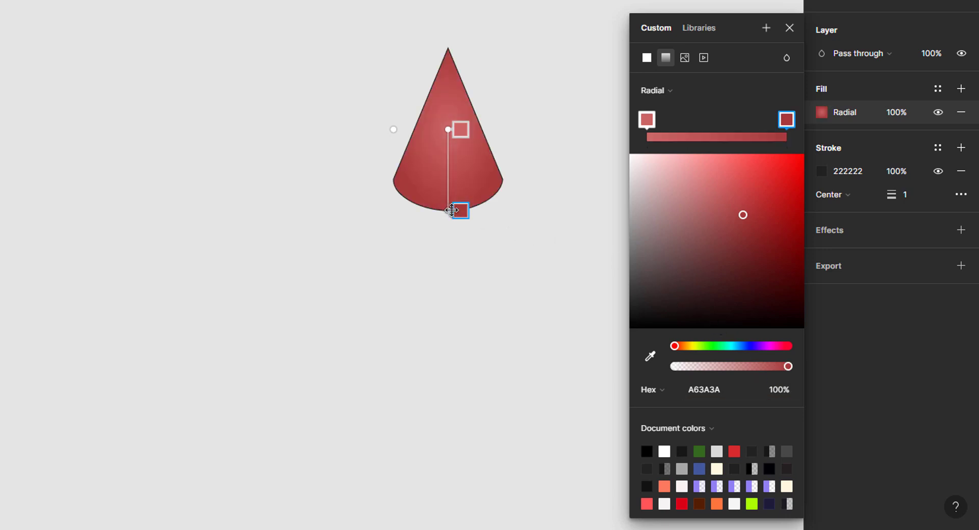
Stretch and tilt the radial gradient so its highlight sits toward the cone's upper left.
drag(448, 211, 490, 219)
drag(448, 129, 441, 115)
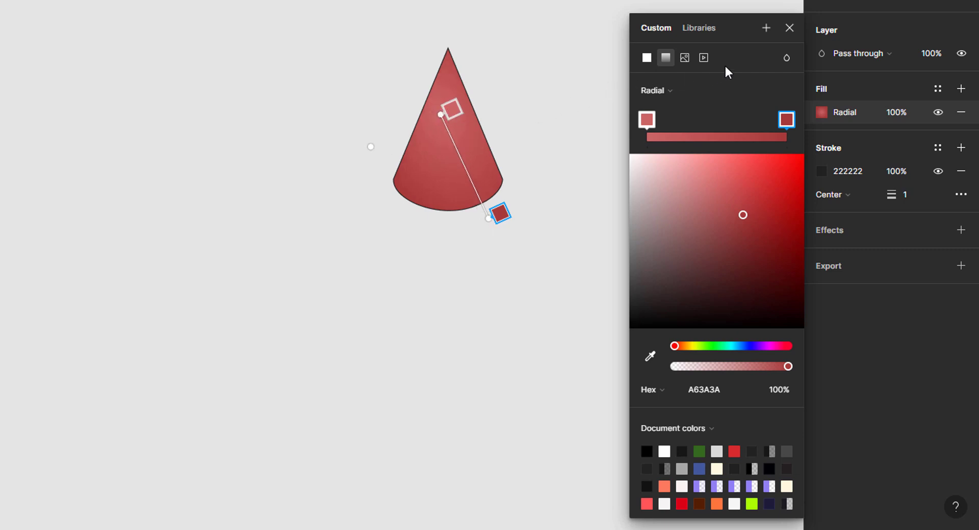
click(789, 29)
Delete the cone's dark stroke, keeping only its red gradient fill.
key(Return)
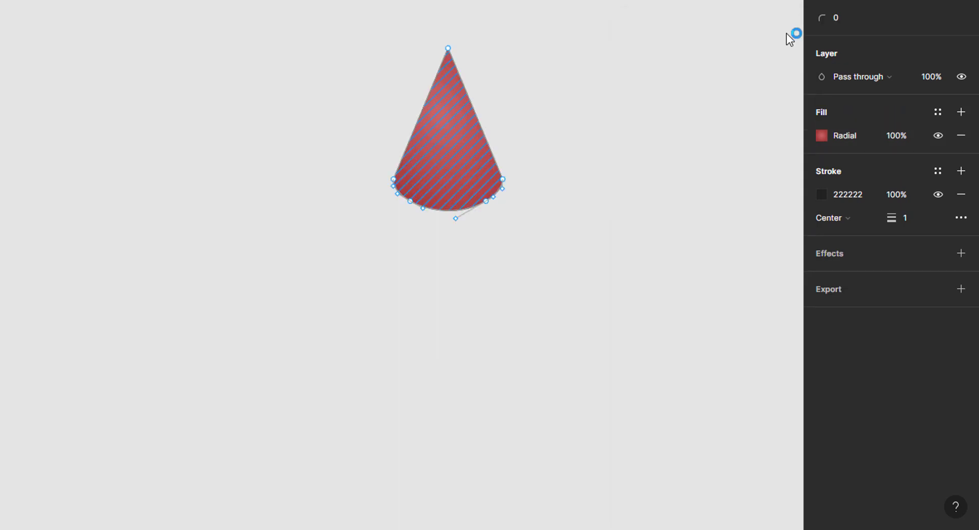
scroll(661, 111, up, 1)
scroll(548, 216, up, 3)
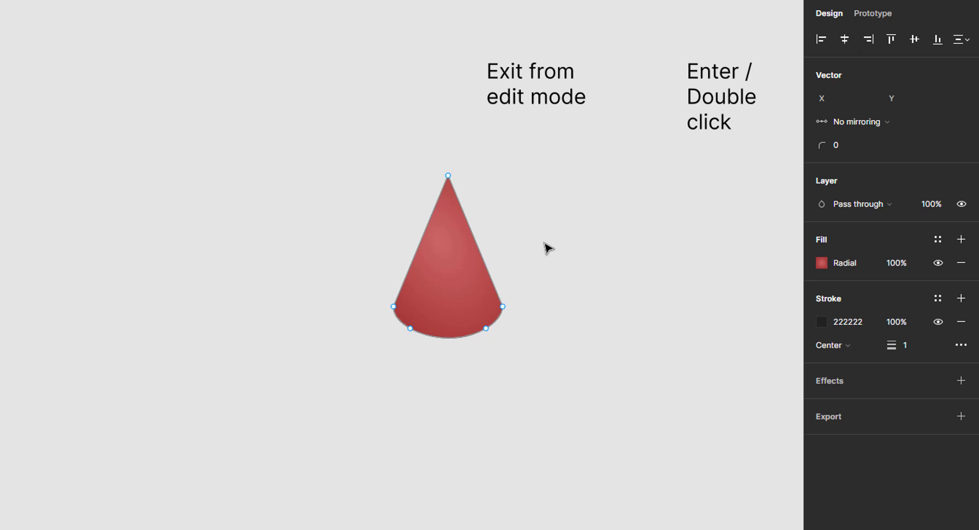
key(Escape)
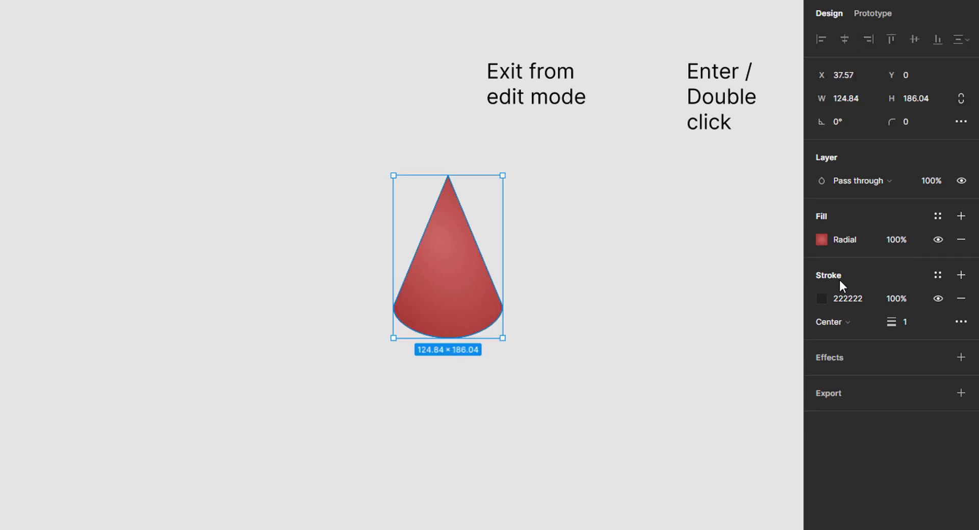
click(961, 306)
click(795, 306)
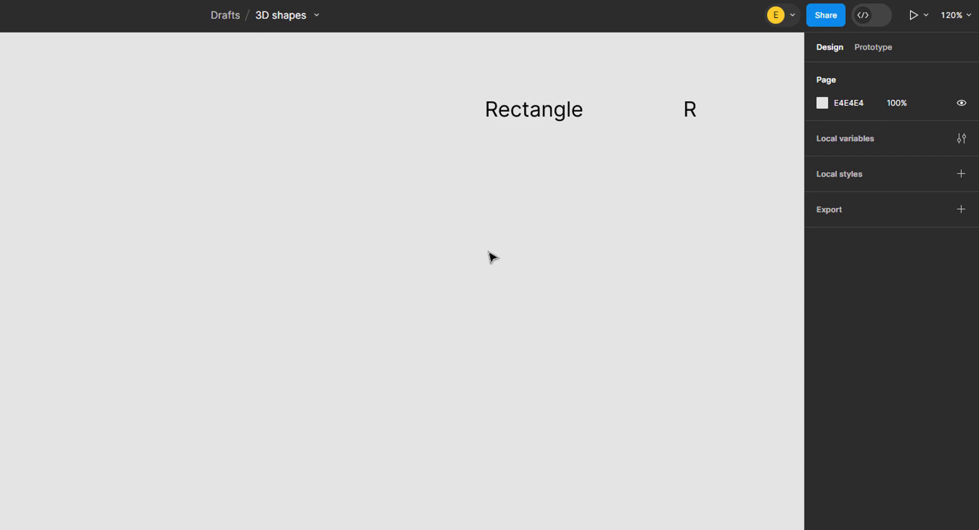
Draw a rectangle, trim it to 200 × 150, and position it at X 0, Y 0.
key(r)
drag(419, 264, 594, 399)
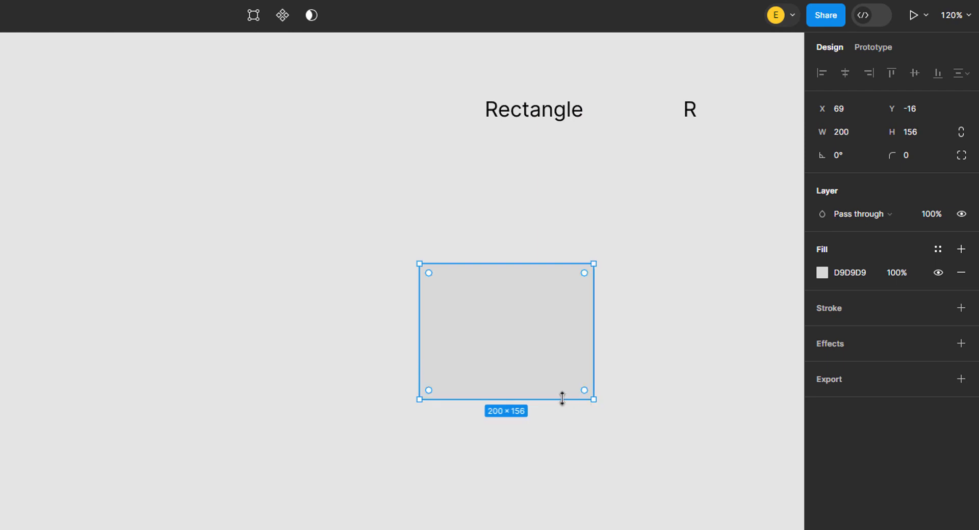
drag(559, 399, 559, 394)
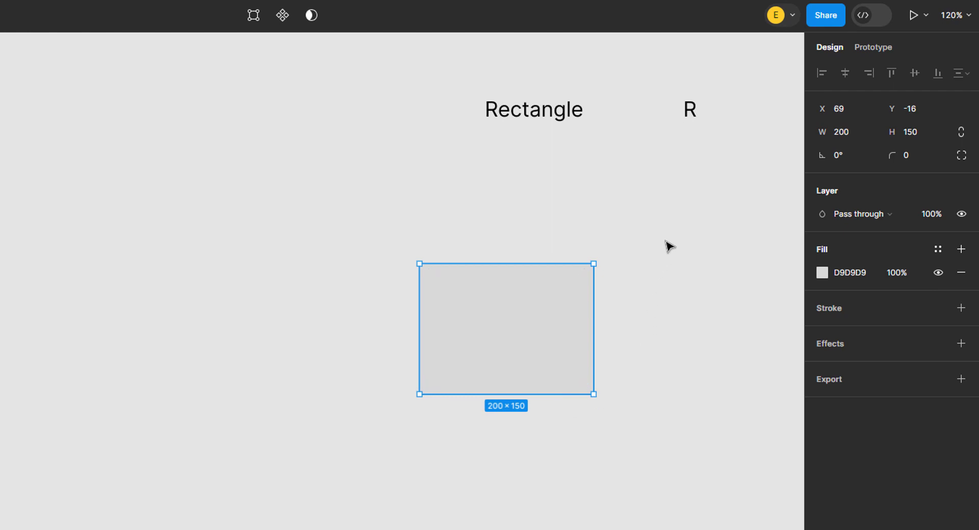
click(861, 109)
text(0)
key(Return)
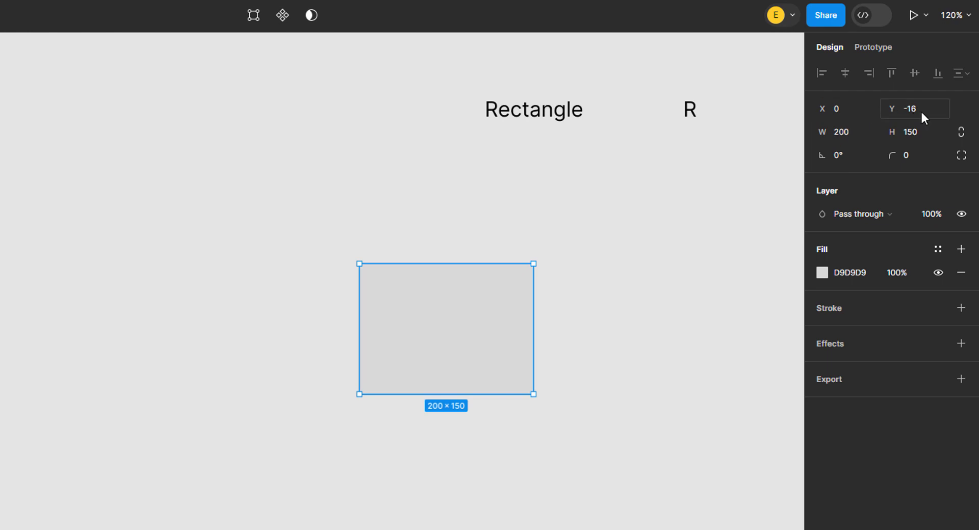
click(924, 110)
text(0)
key(Return)
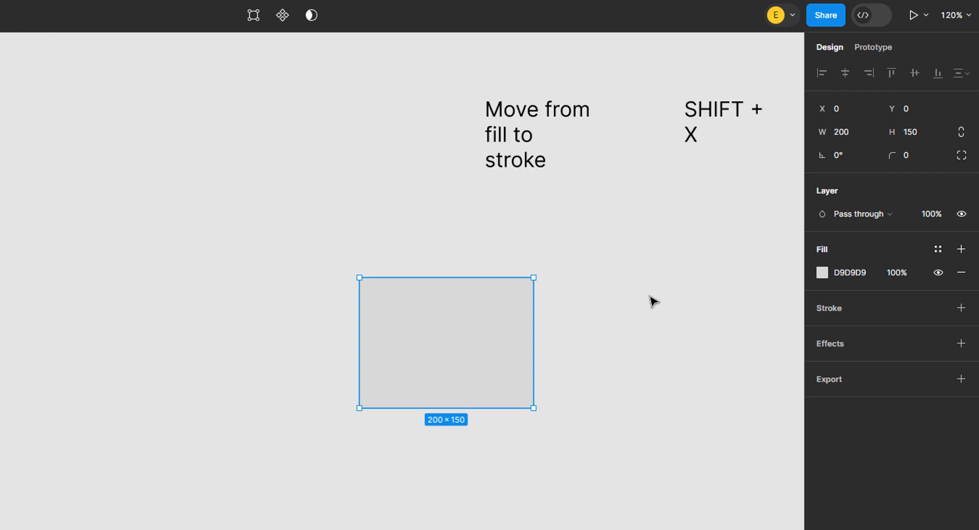
Swap the rectangle's fill to a black 000000 stroke with Center alignment.
key(shift+x)
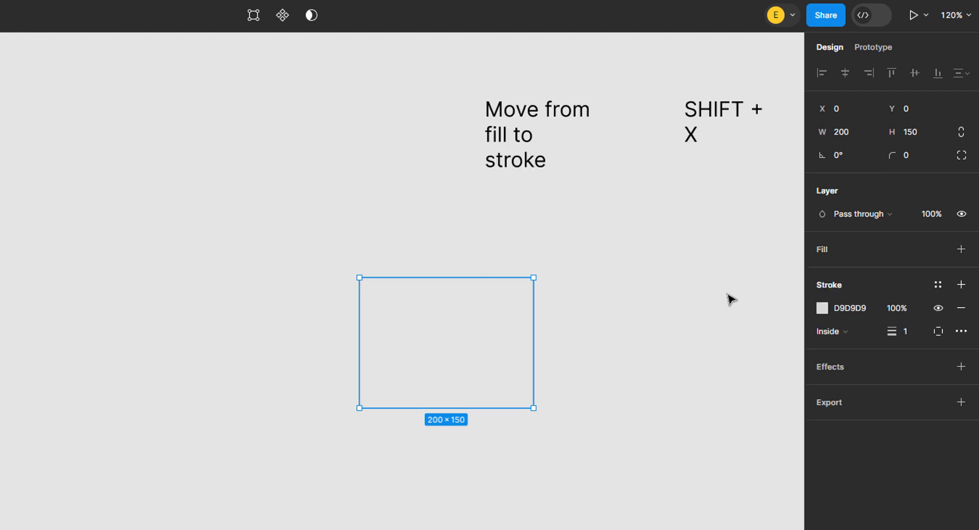
click(871, 308)
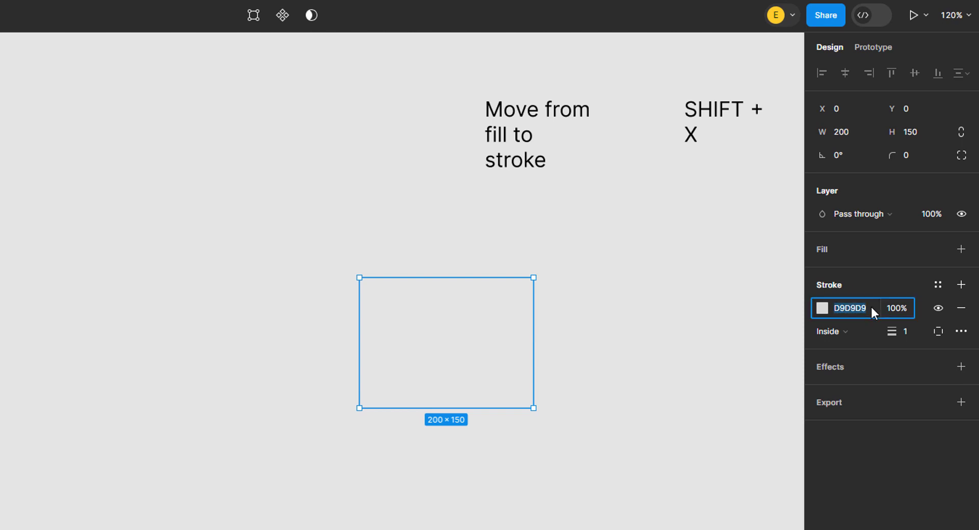
text(000)
key(Return)
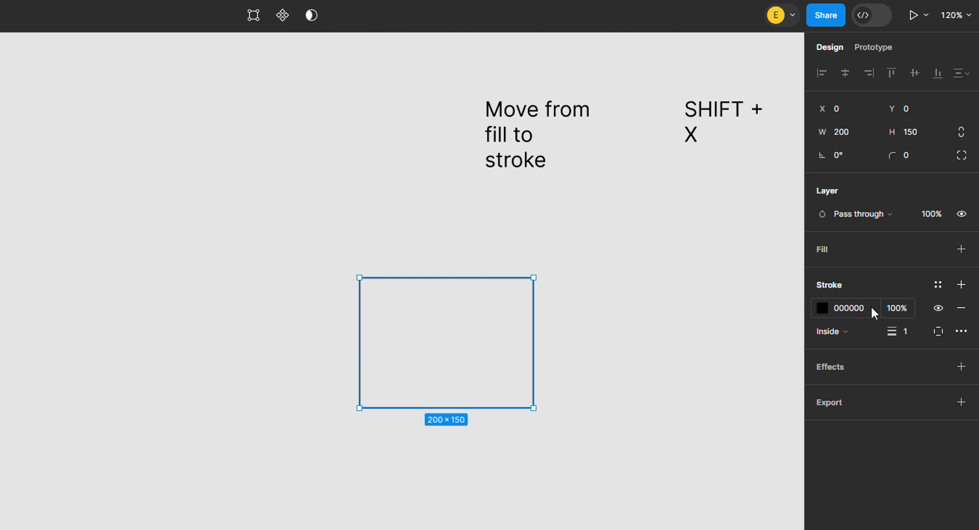
click(859, 332)
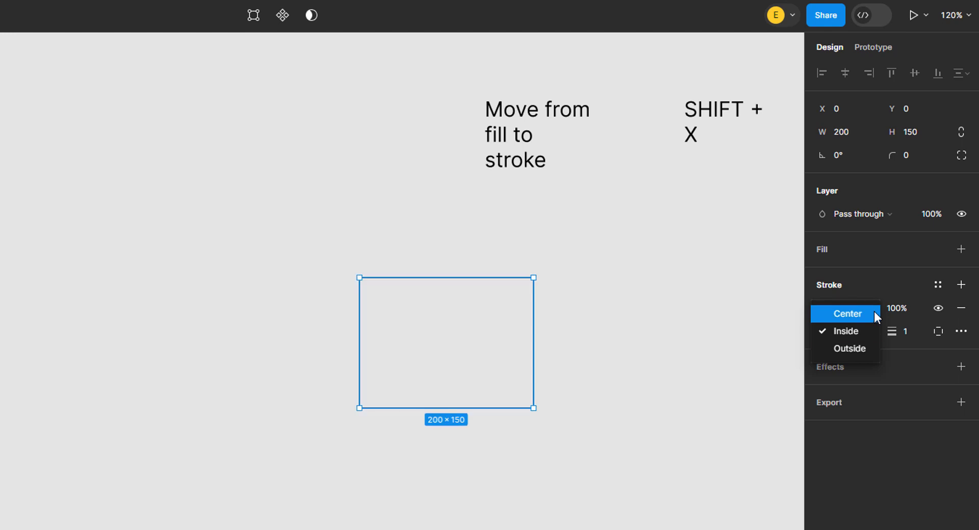
click(873, 313)
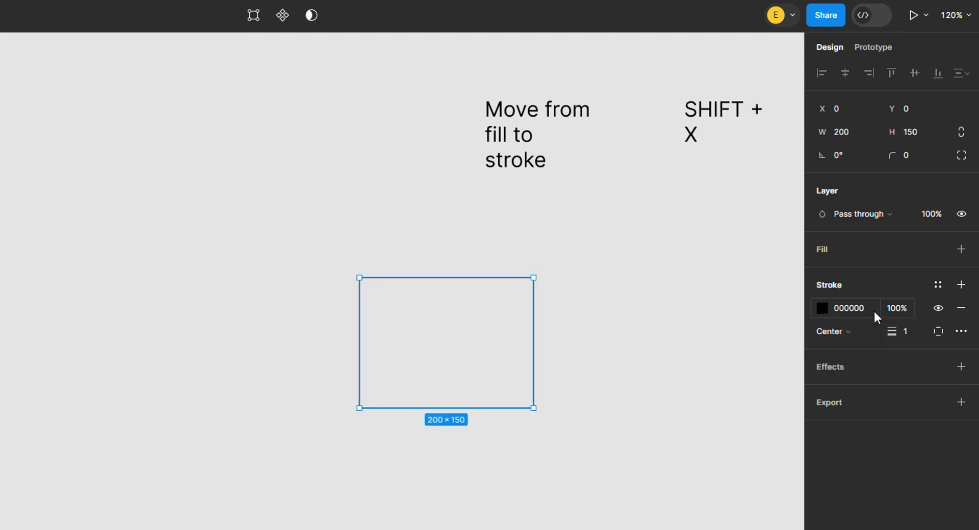
click(593, 337)
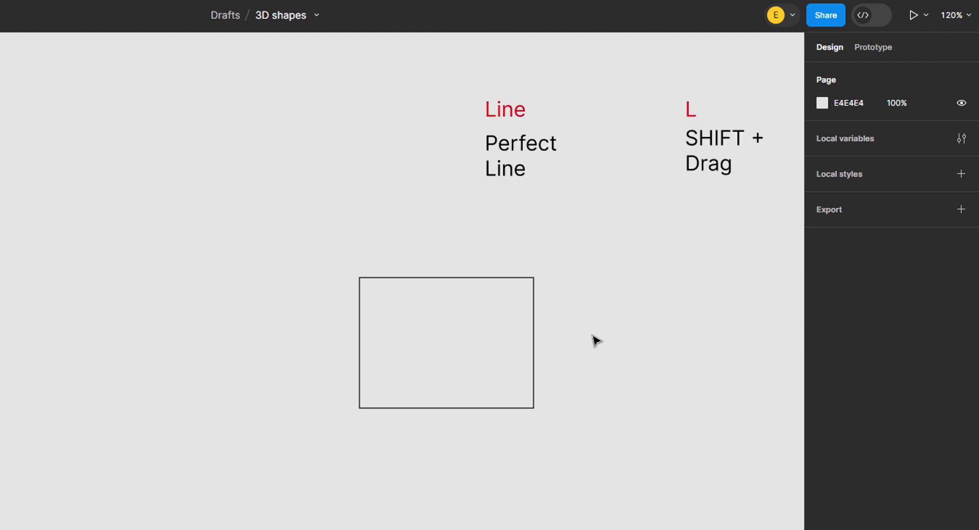
Draw a horizontal line beside the rectangle, level with its top, forming a stack of lines.
key(l)
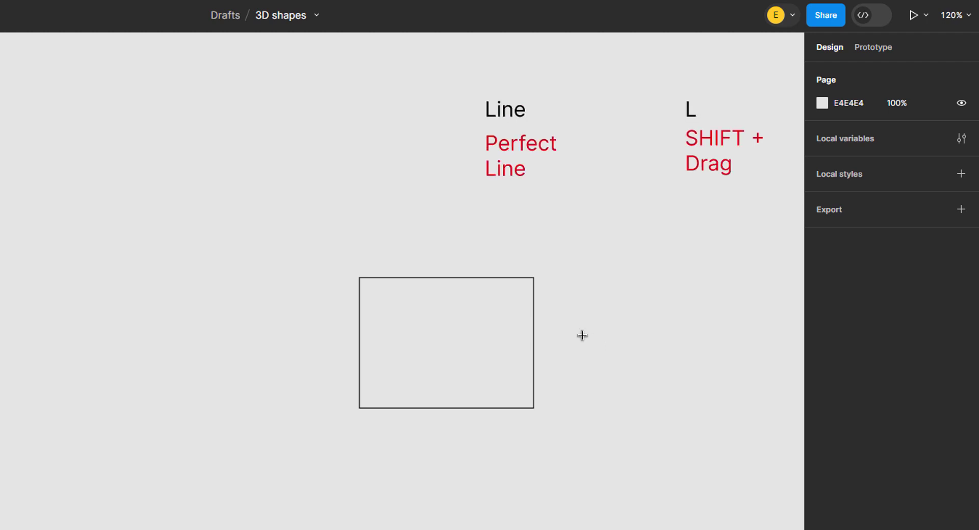
drag(582, 335, 713, 338)
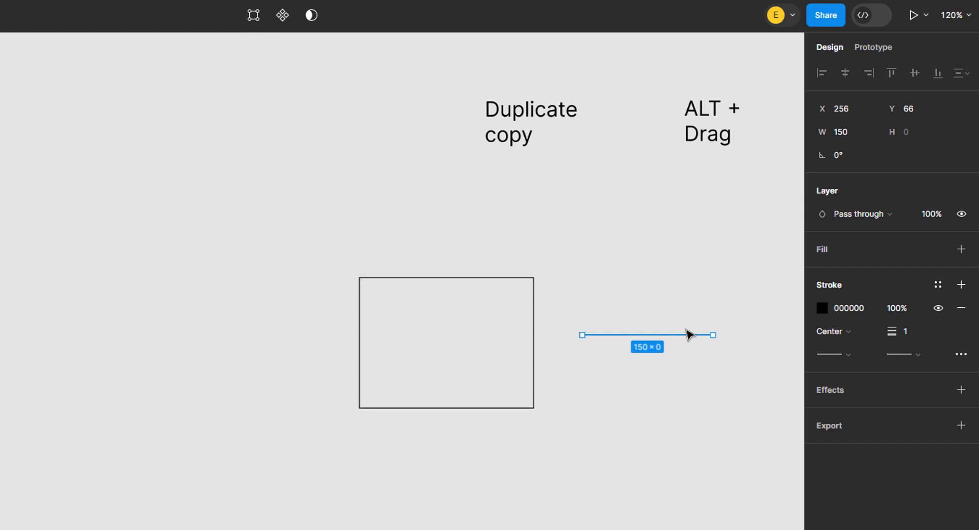
mouse_move(685, 335)
mouse_down()
mouse_move(678, 282)
mouse_move(686, 375)
mouse_up()
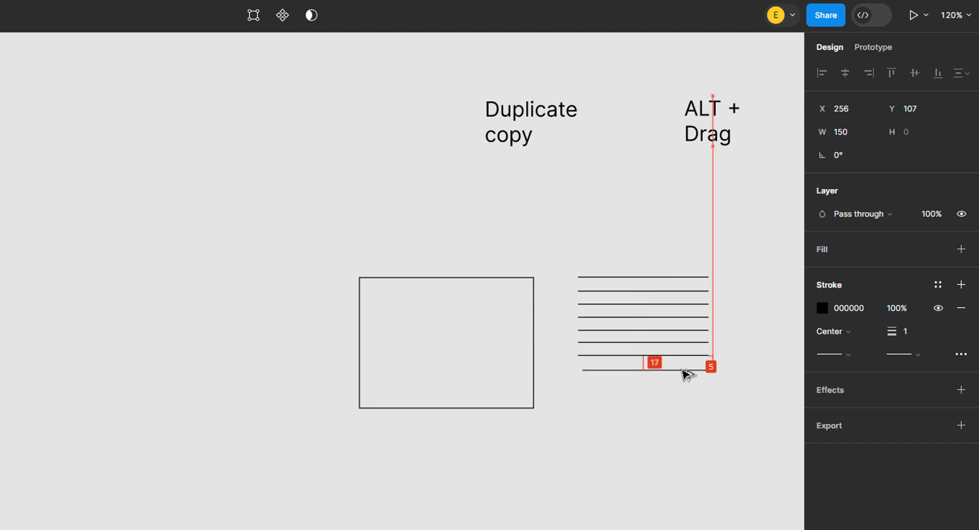
click(681, 397)
click(699, 278)
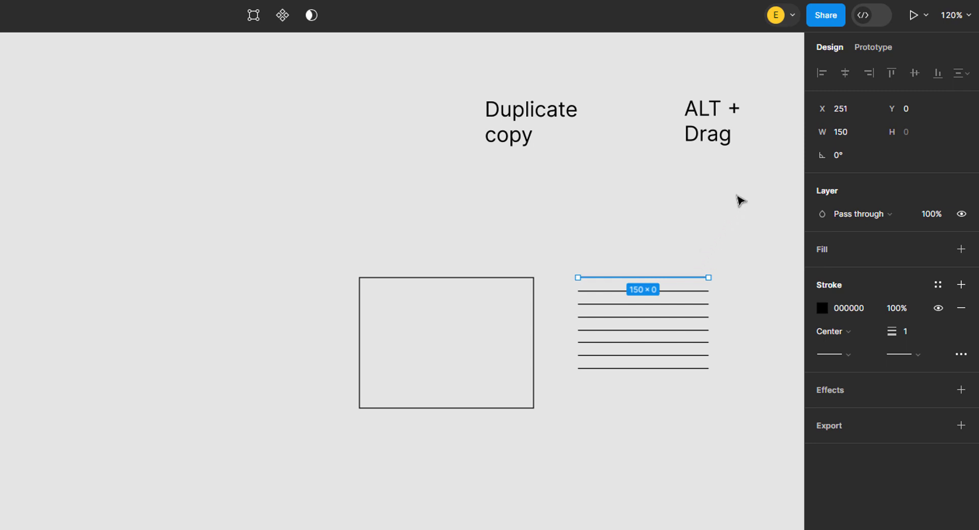
Rotate one line to 30° and another to -30°, snapping them to the rectangle's top corners.
click(853, 158)
text(3)
key(Return)
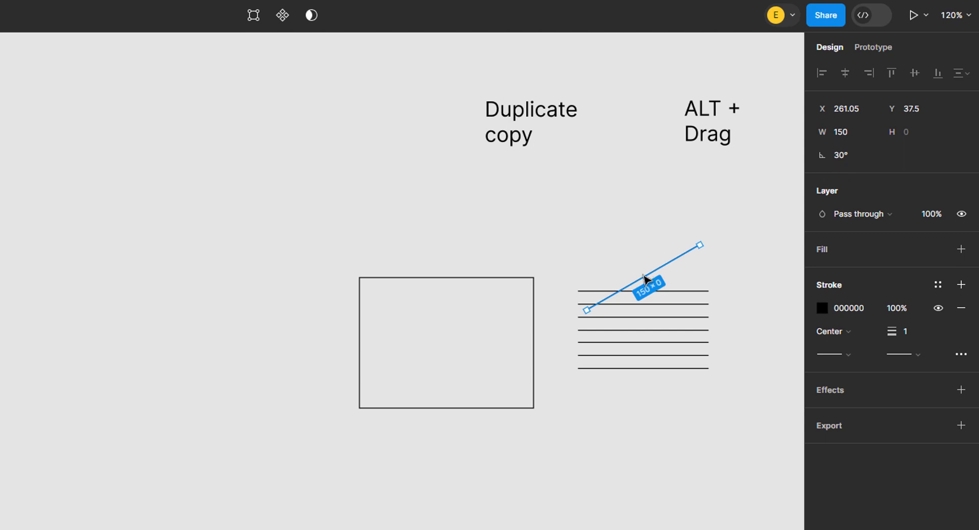
drag(643, 280, 415, 249)
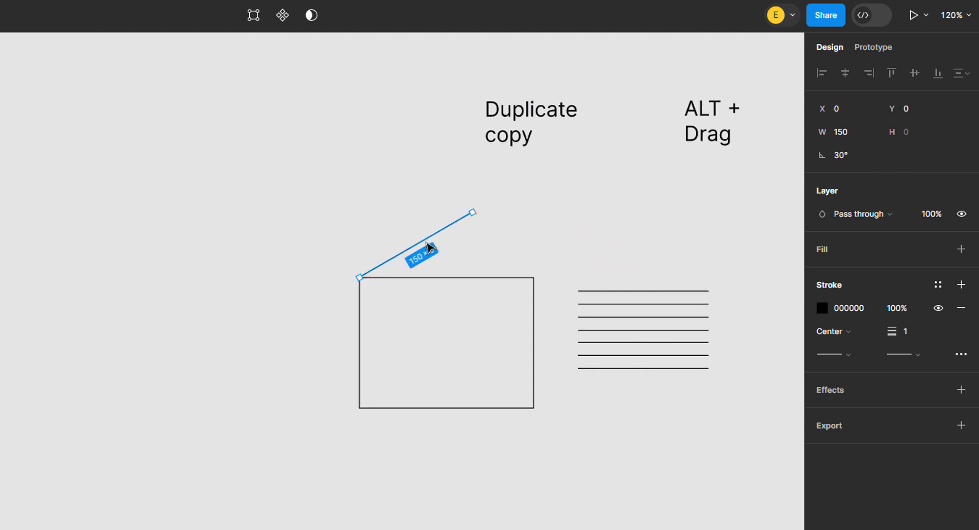
click(602, 291)
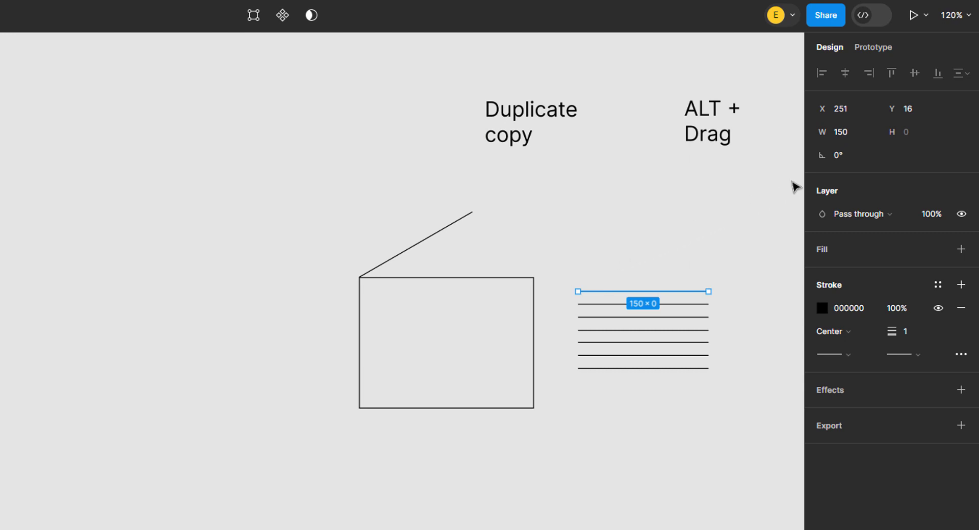
click(849, 159)
text(-30)
key(Return)
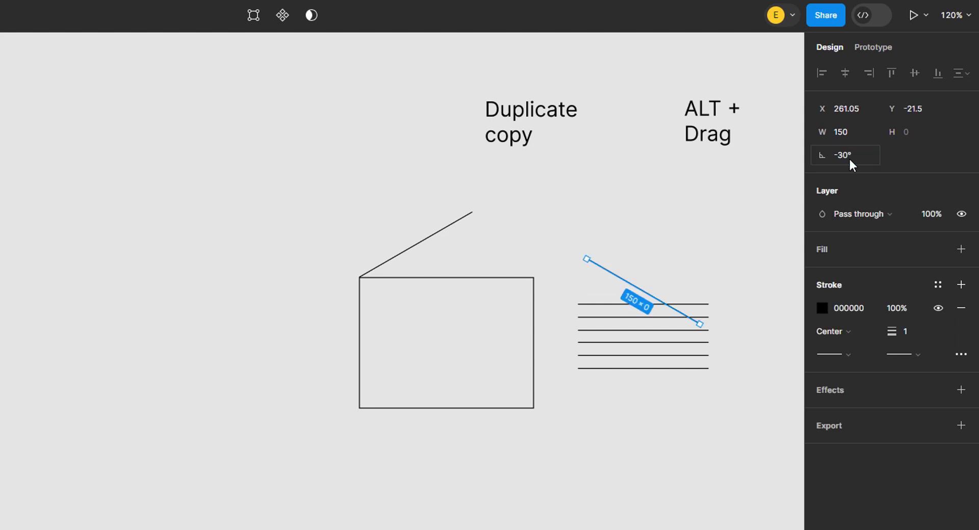
drag(650, 301, 485, 253)
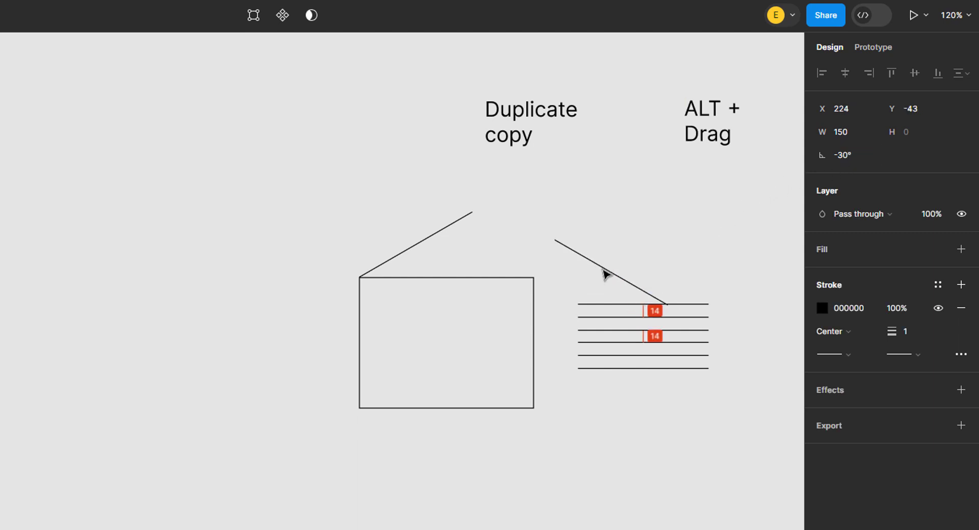
click(547, 263)
Rotate a third line to -30° and snap it to the rectangle's top-left corner.
click(585, 305)
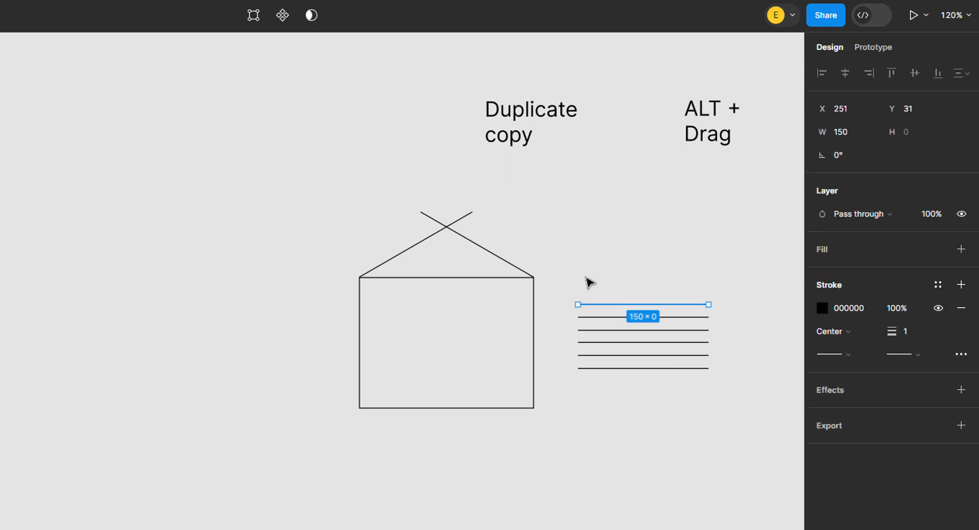
click(848, 156)
text(-30)
key(Return)
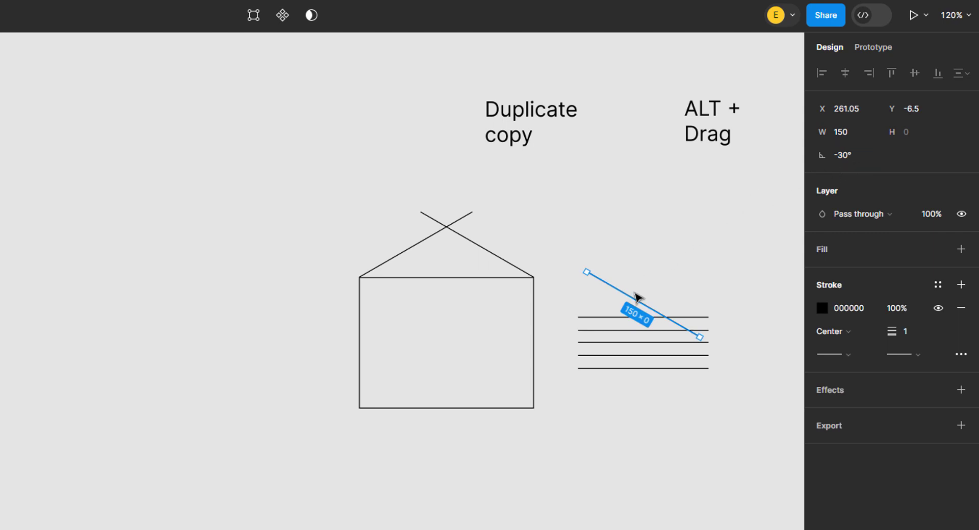
drag(621, 295, 394, 301)
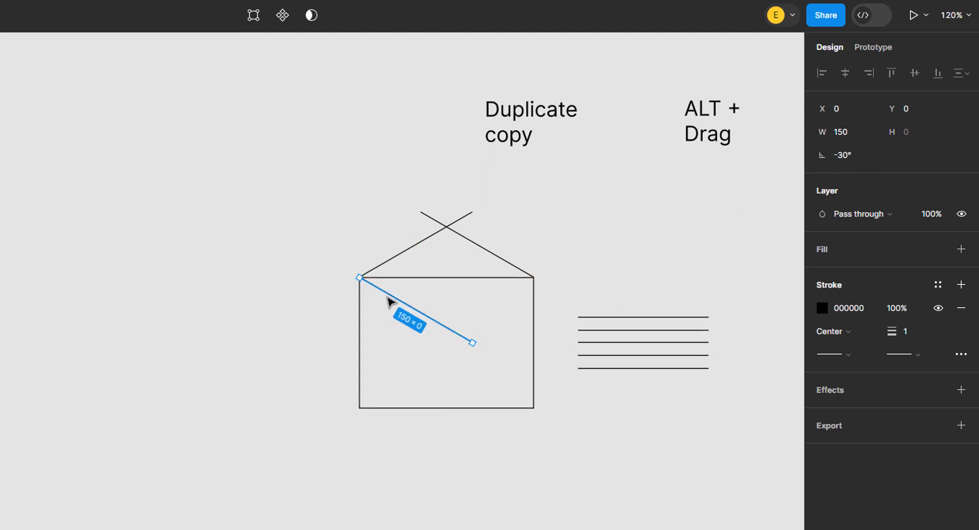
click(553, 299)
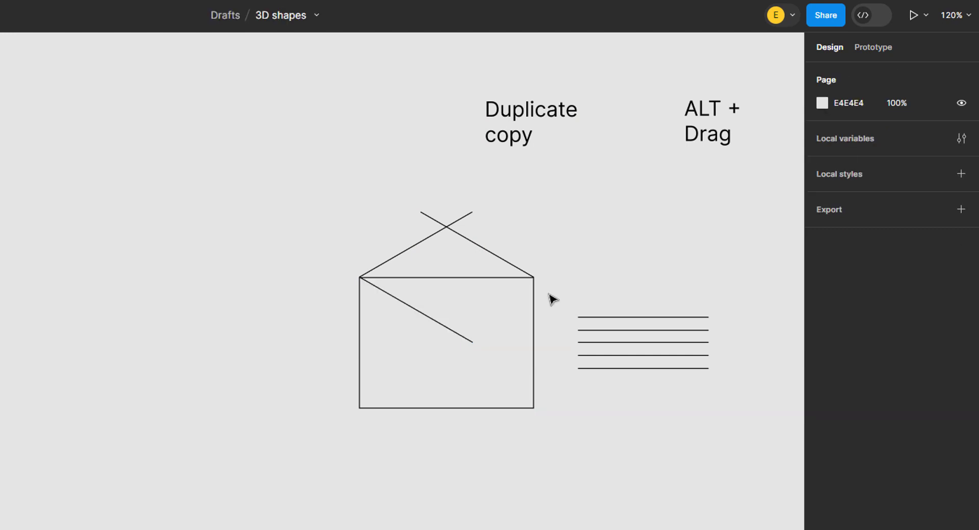
Rotate a spare line to 30° and attach it at the rectangle's top-right corner.
click(586, 317)
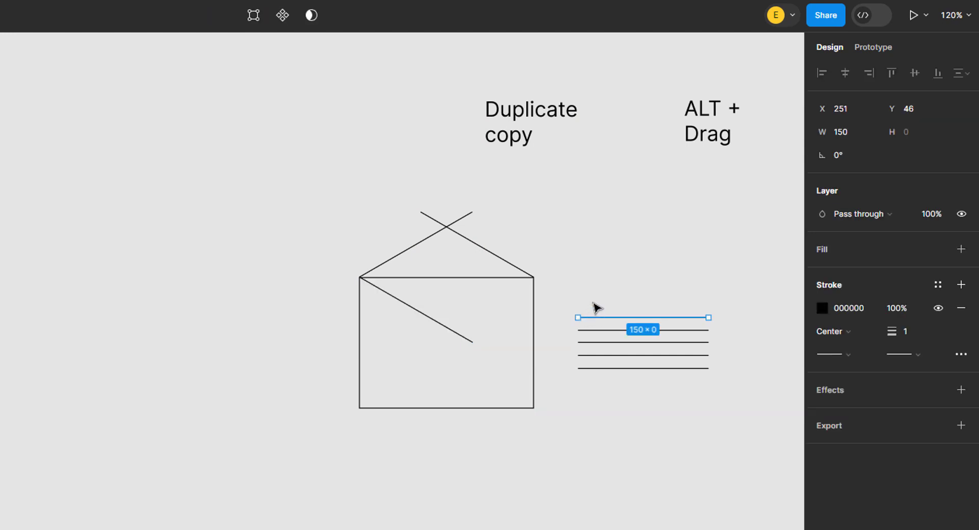
click(848, 156)
text(30)
key(Return)
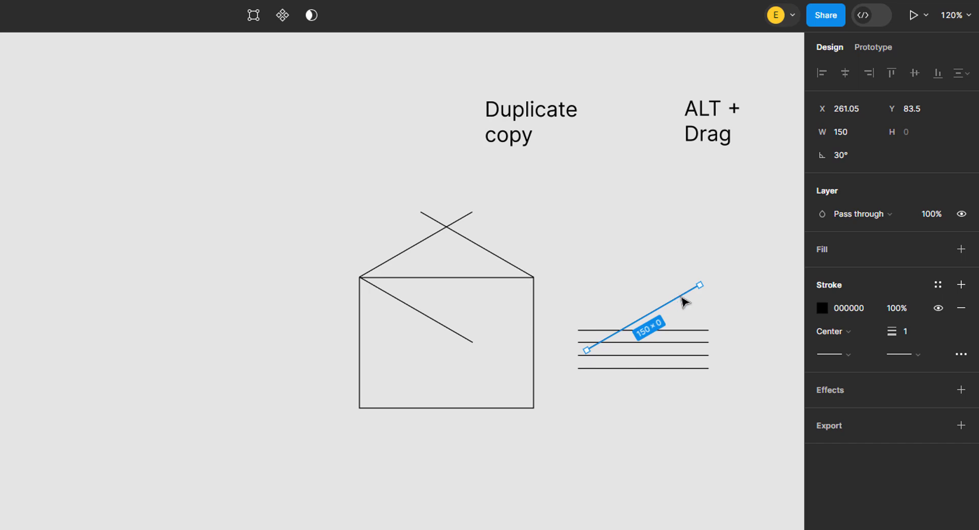
drag(665, 298, 517, 294)
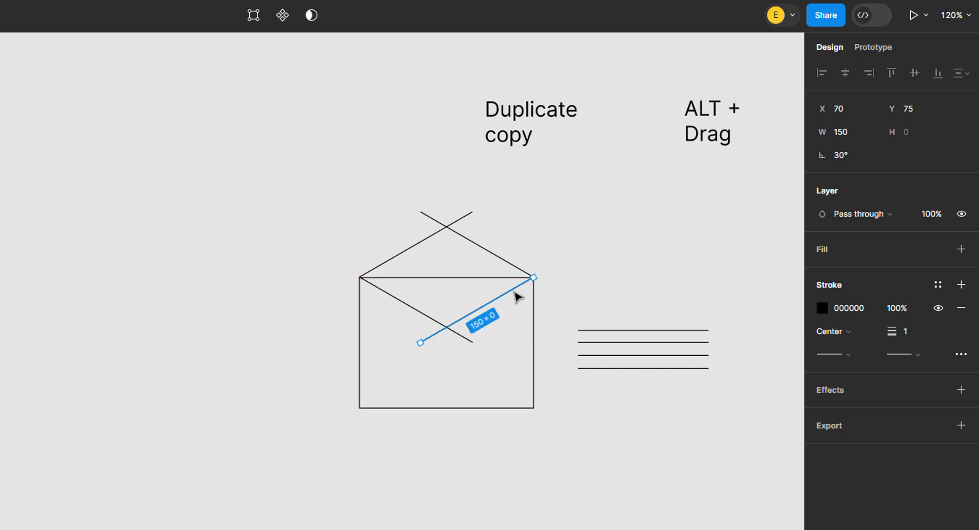
click(560, 291)
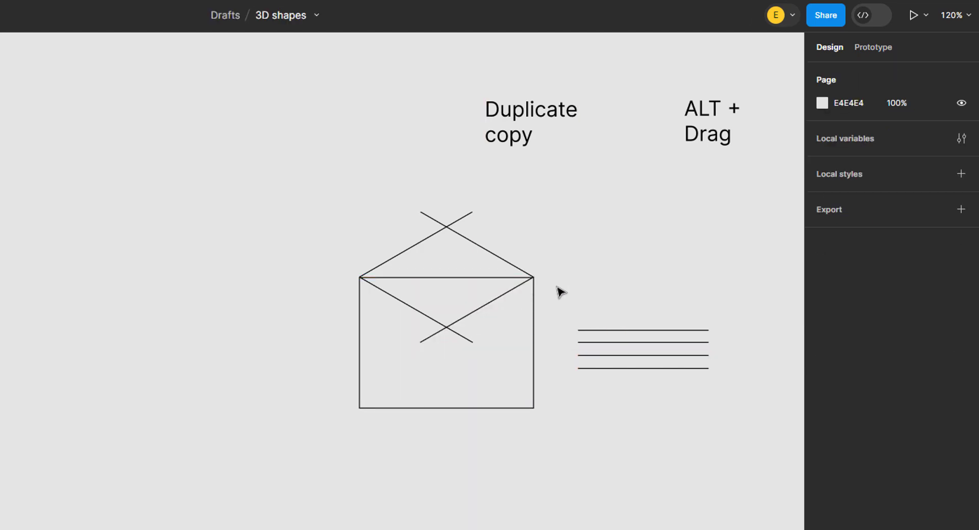
Rotate another spare line to 30° and place it from the box's bottom-left corner.
click(589, 330)
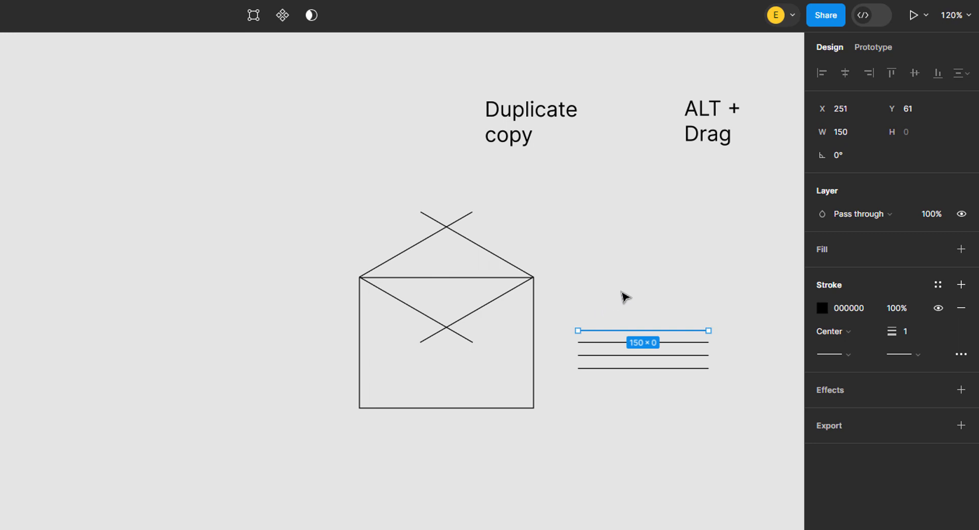
click(852, 162)
text(30)
key(Return)
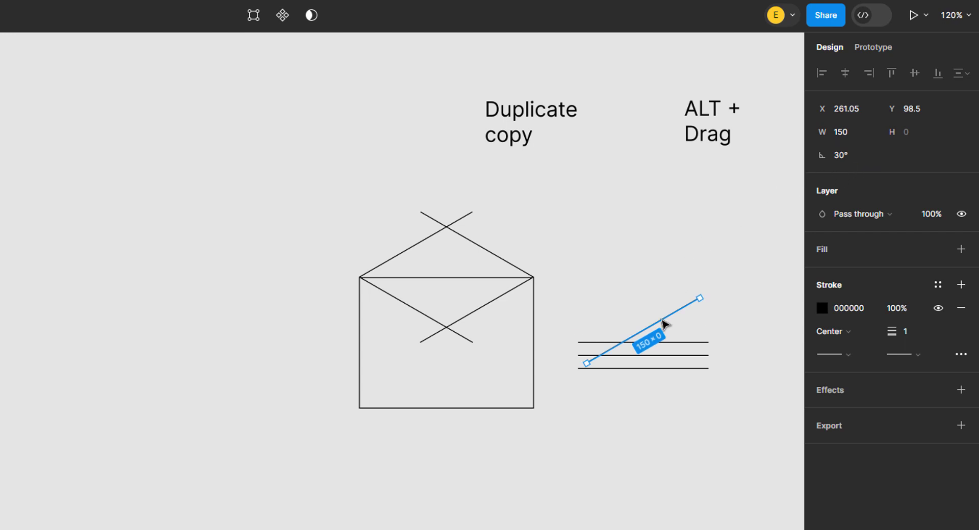
drag(661, 320, 434, 362)
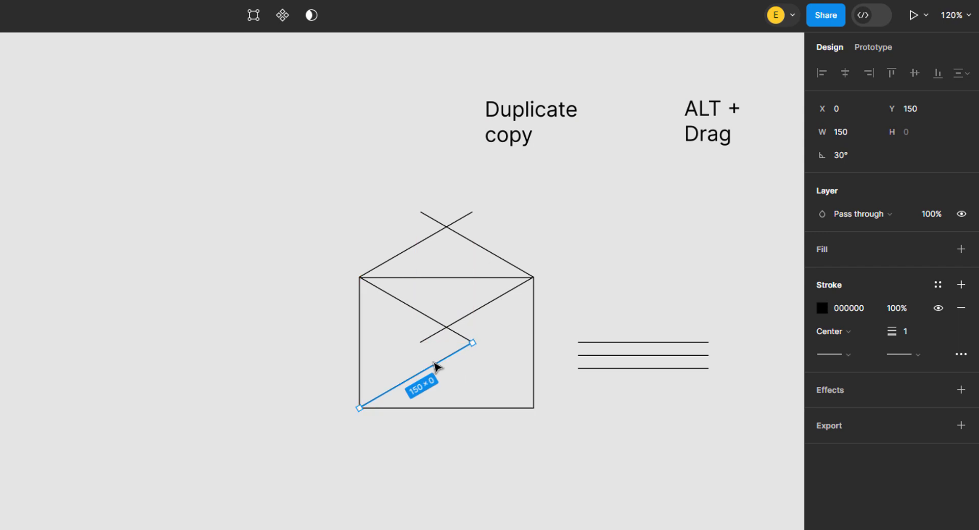
click(548, 354)
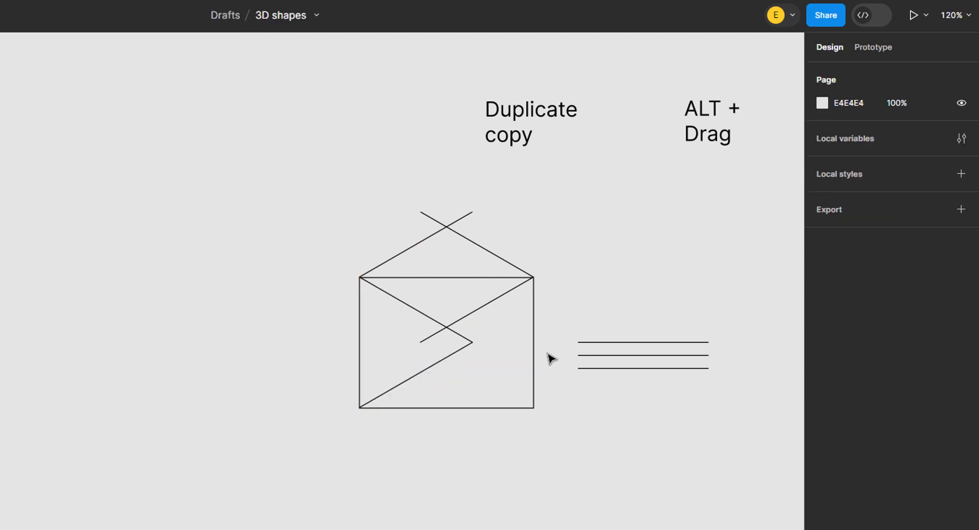
Rotate a line to -30° and run it from the box's centre to its bottom-right corner.
click(581, 343)
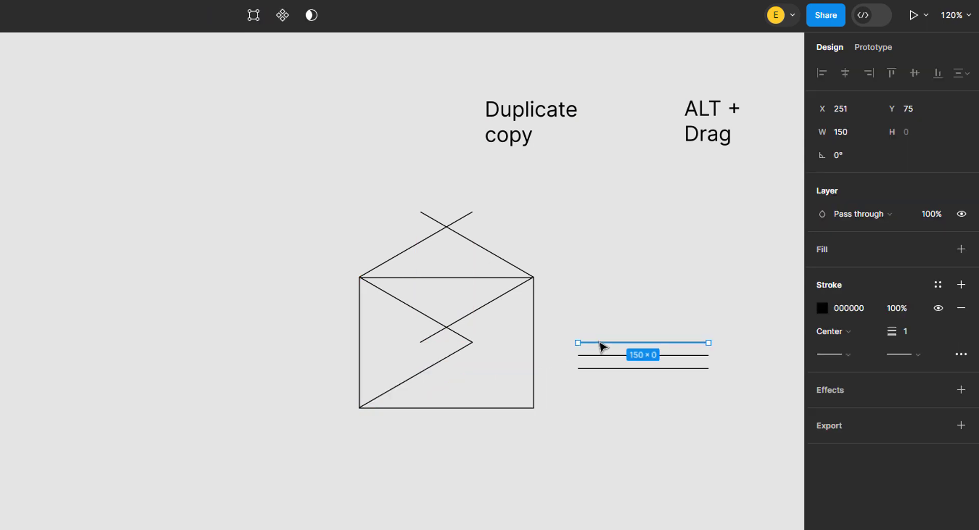
click(852, 154)
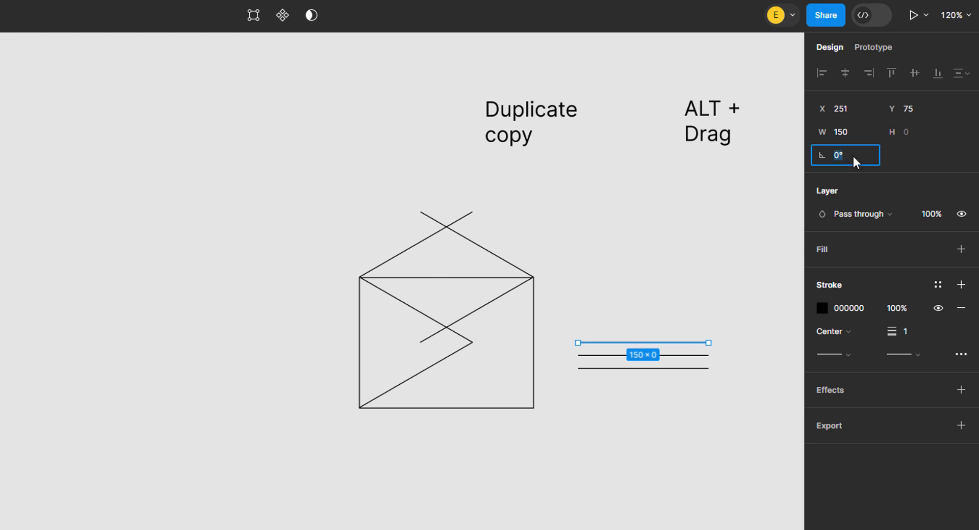
text(-3)
key(Return)
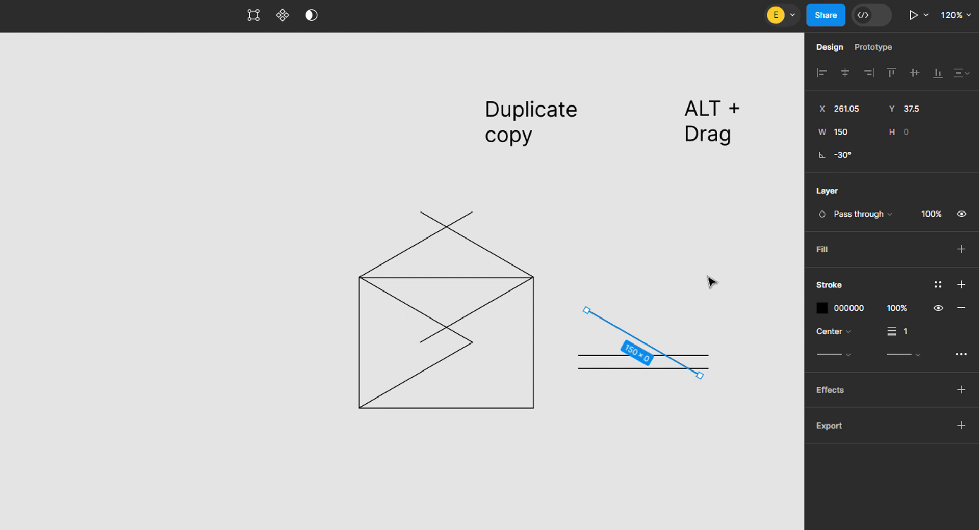
drag(672, 362, 513, 397)
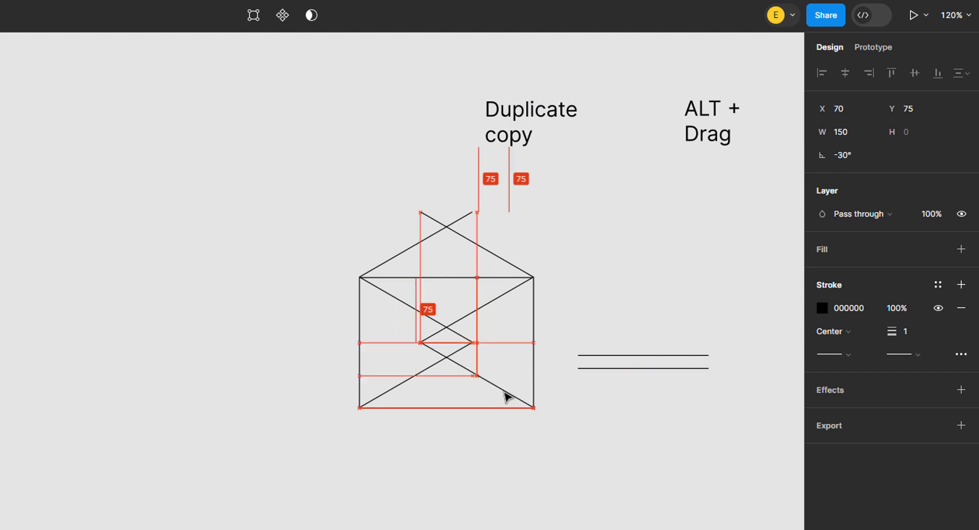
click(556, 354)
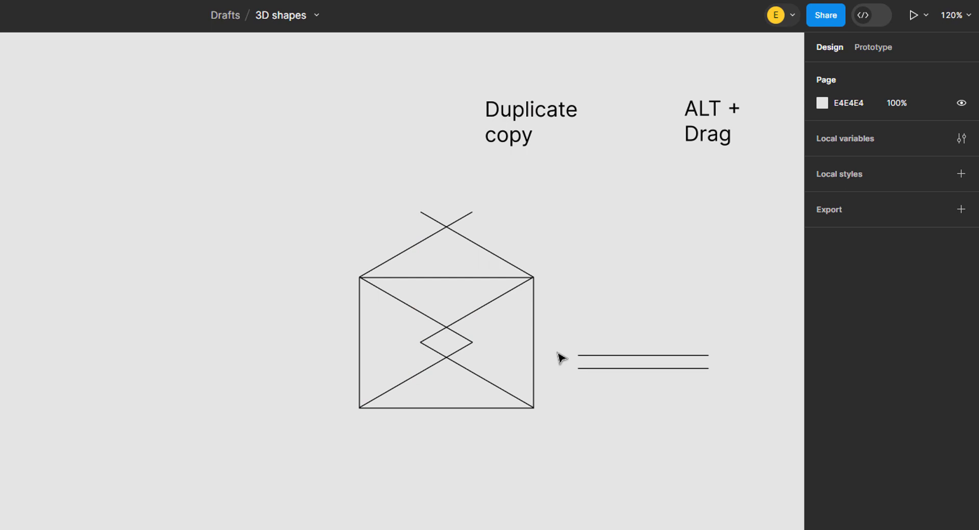
Rotate a spare line to -30° and attach it below the box's bottom-left corner.
click(603, 355)
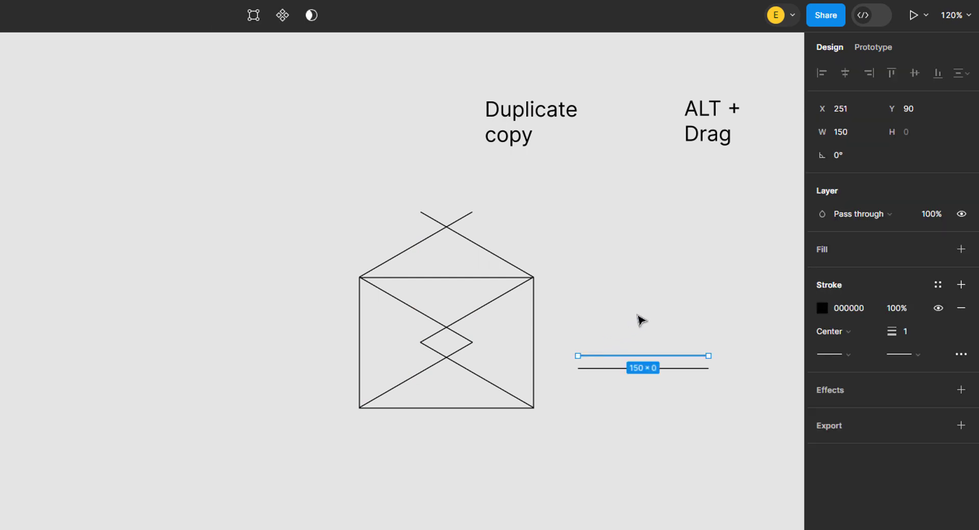
click(849, 154)
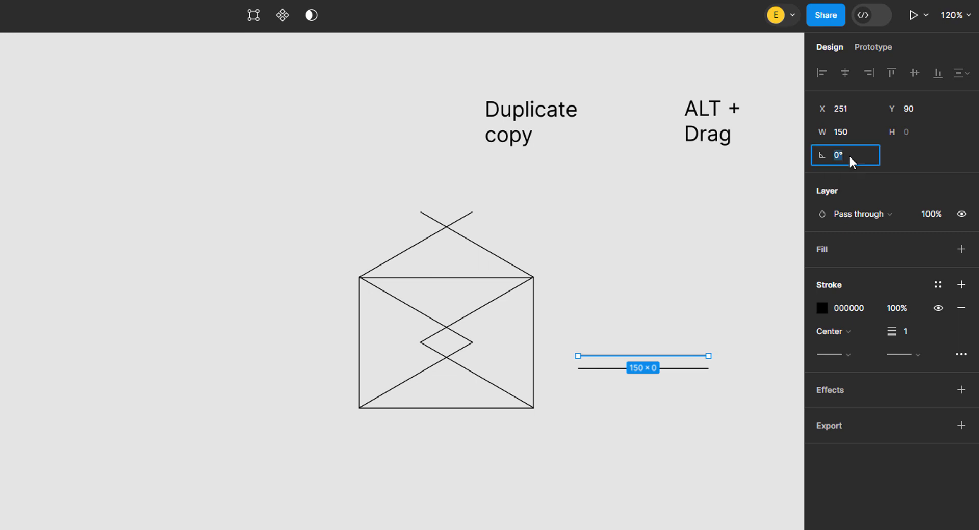
text(-3)
key(Return)
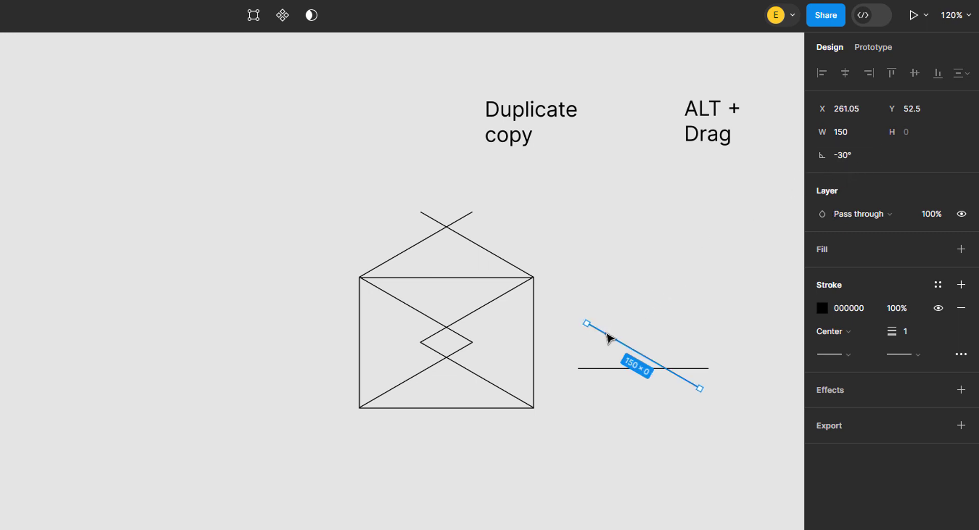
drag(606, 337, 380, 422)
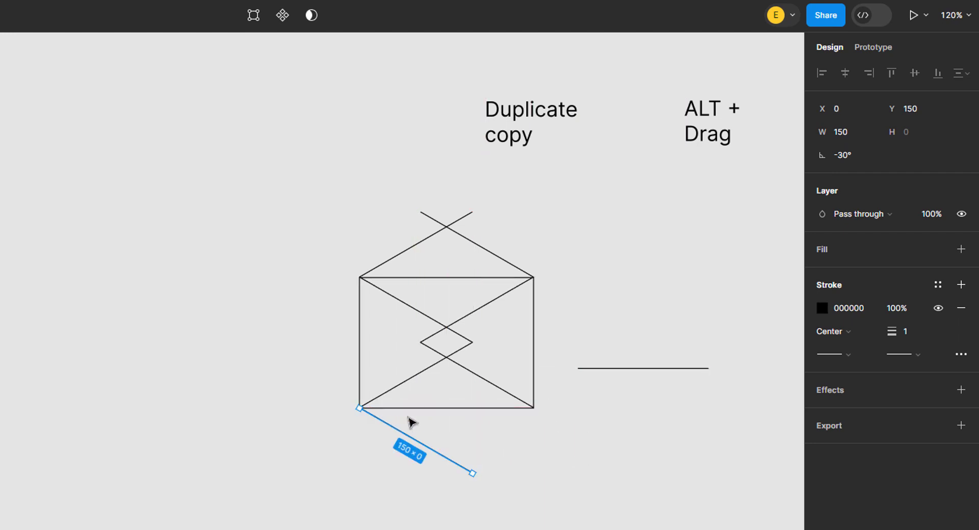
Rotate the last spare line to 30° and attach it below the box's bottom-right corner.
click(606, 369)
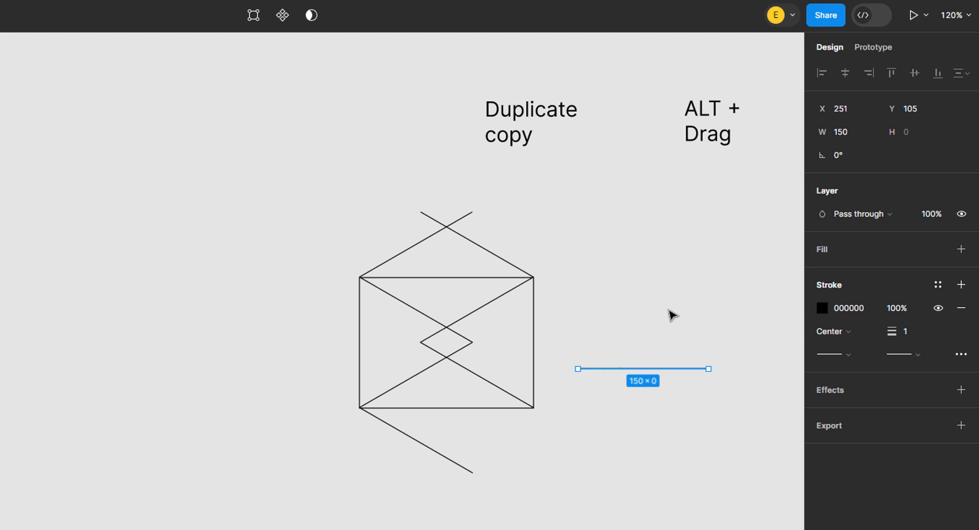
click(849, 153)
text(30)
key(Return)
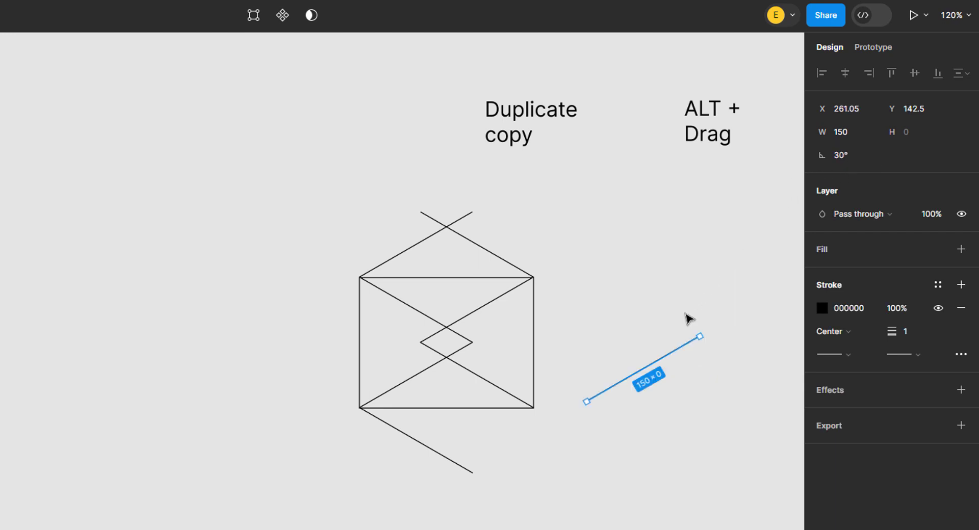
drag(684, 346, 530, 419)
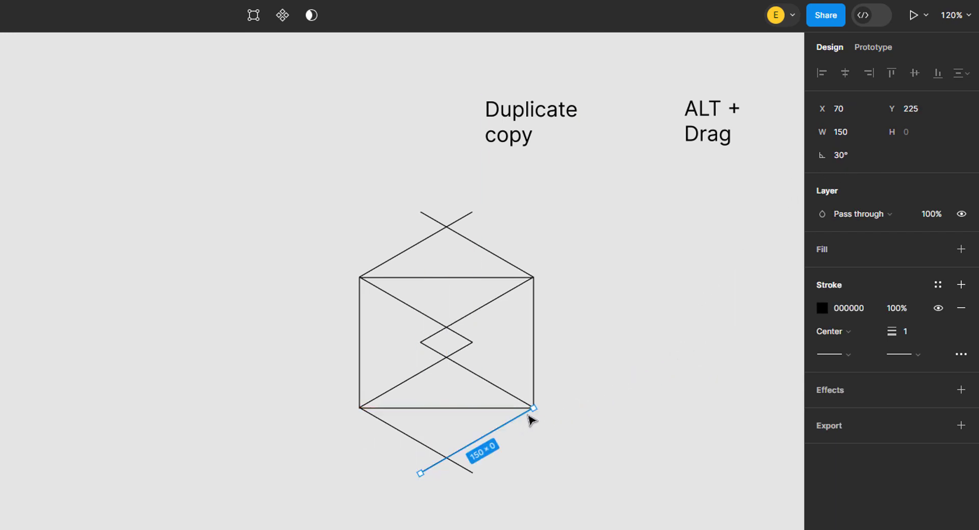
click(588, 362)
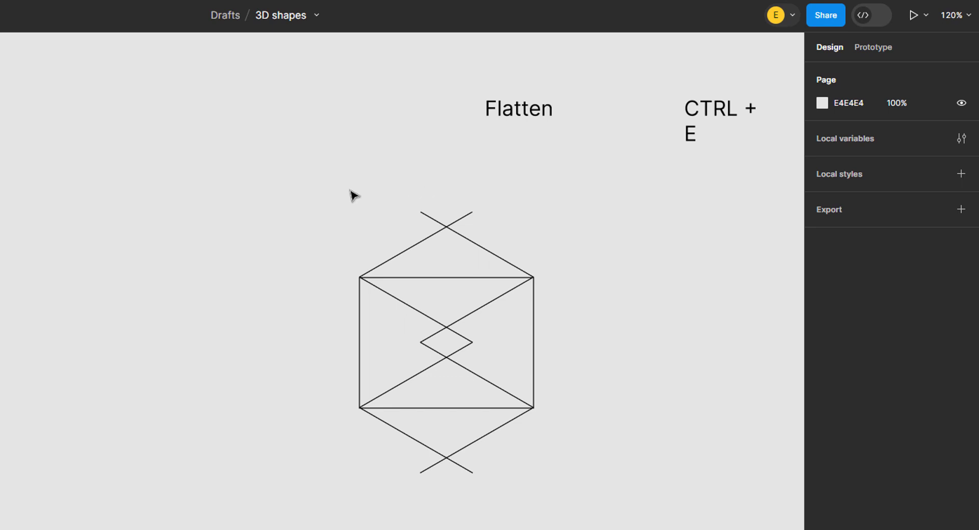
Marquee-select the rectangle and lines, flatten them into one 200.4 × 300 vector, and edit its points.
drag(349, 204, 546, 478)
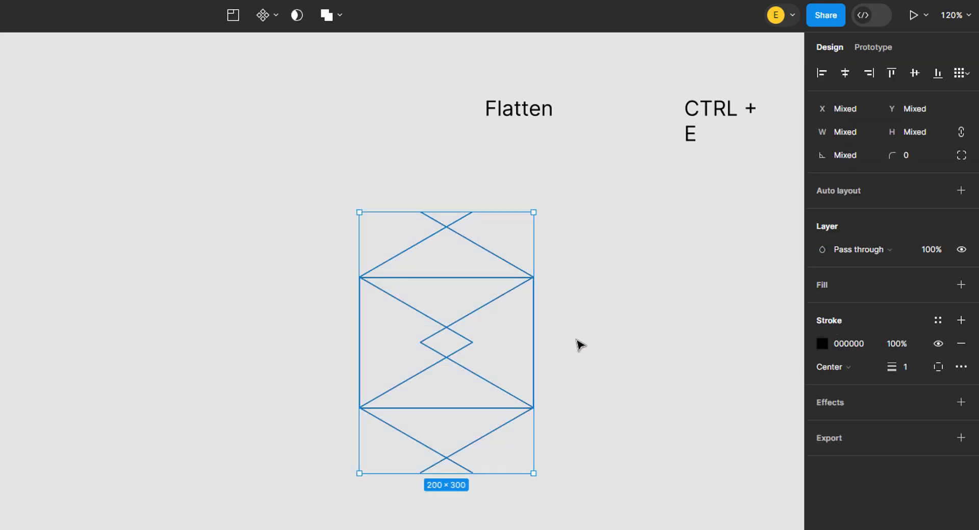
key(ctrl+e)
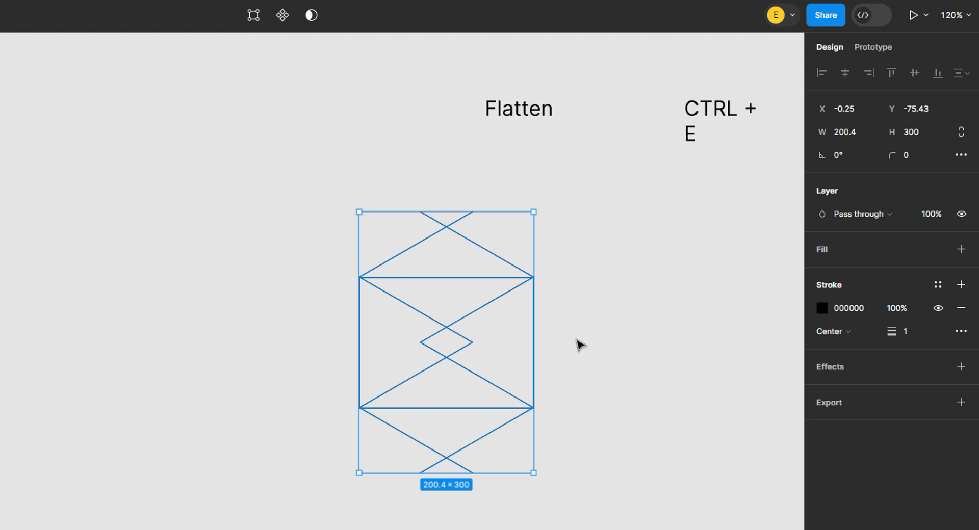
key(Return)
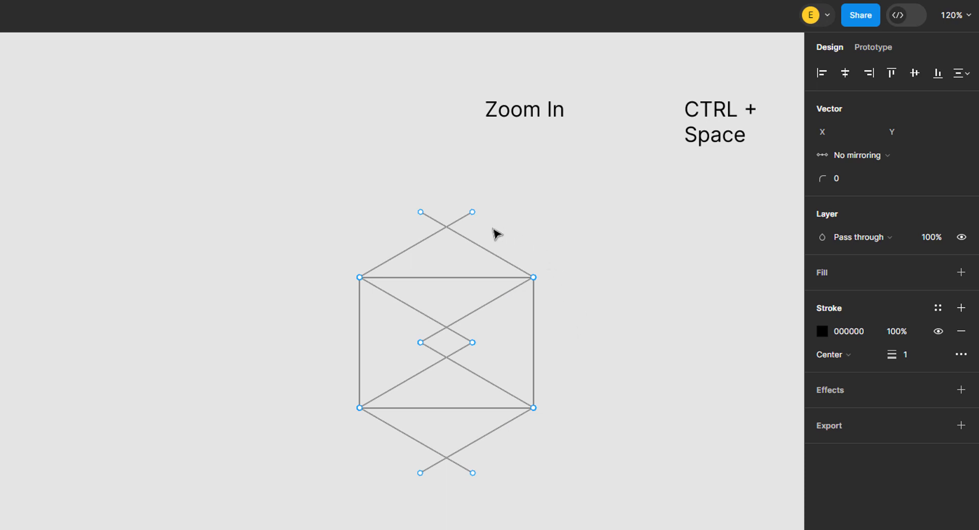
Zoom into the wireframe's corners and snap overlapping endpoints together, including the corner at 200, 150.
key(ctrl+space)
drag(481, 227, 578, 320)
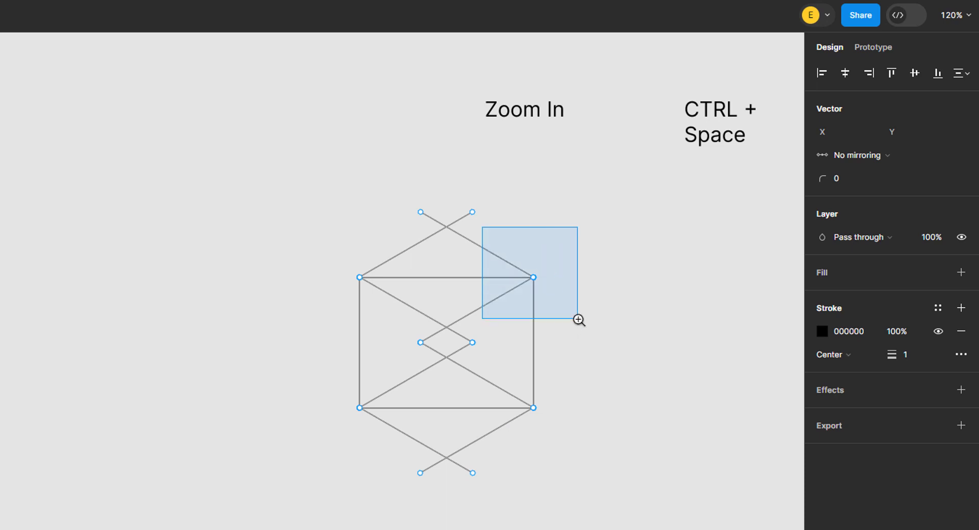
drag(542, 275, 544, 277)
key(shift+2)
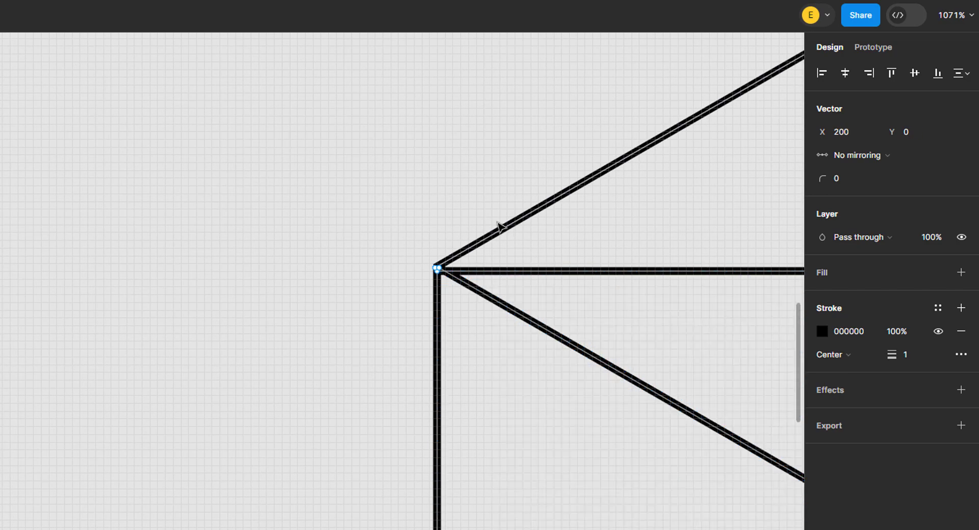
drag(441, 269, 428, 259)
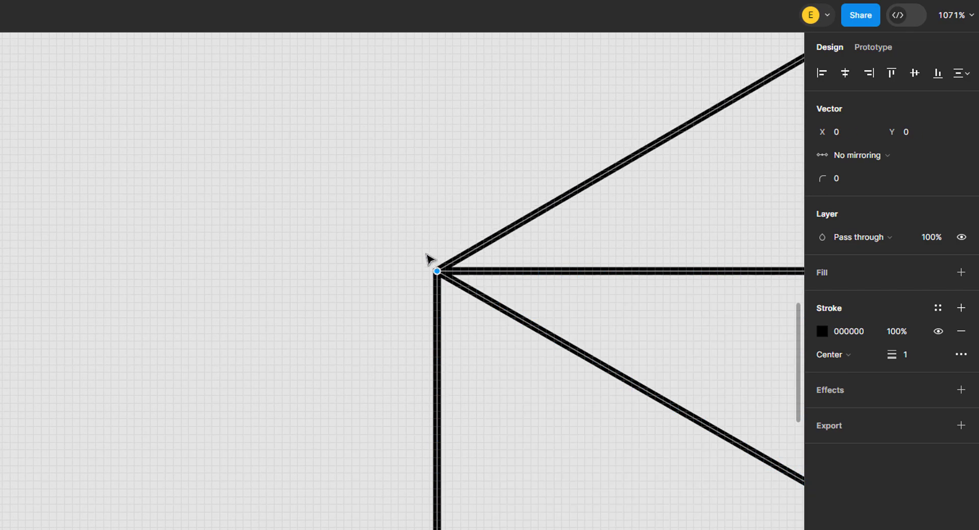
scroll(417, 247, down, 10)
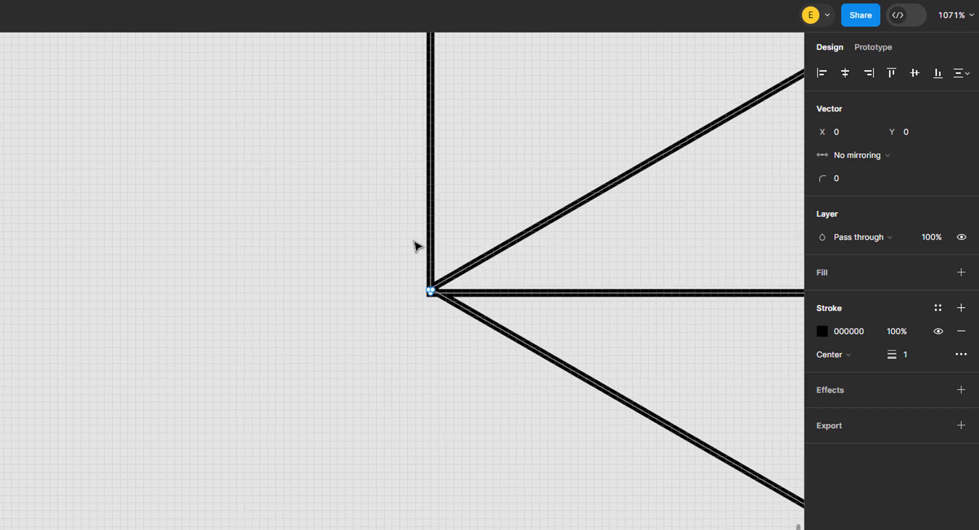
drag(431, 292, 430, 293)
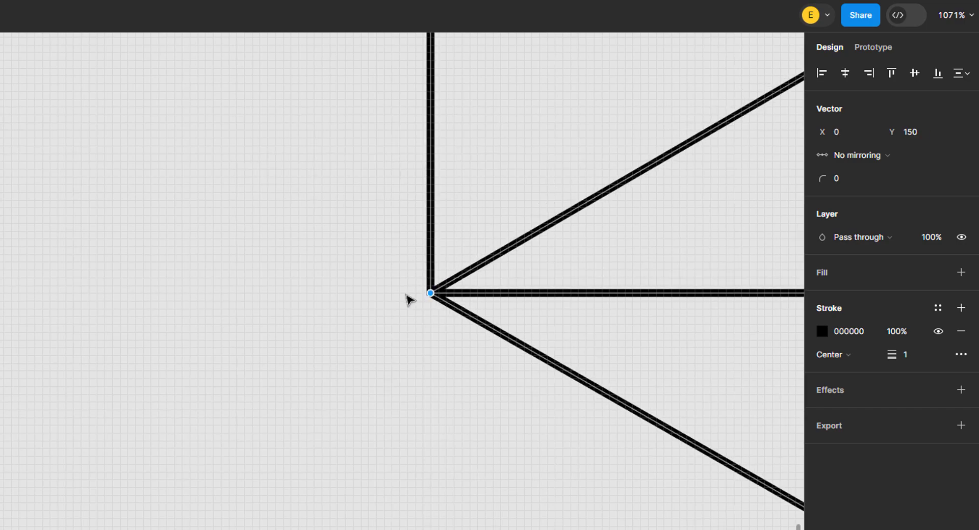
scroll(395, 303, right, 10)
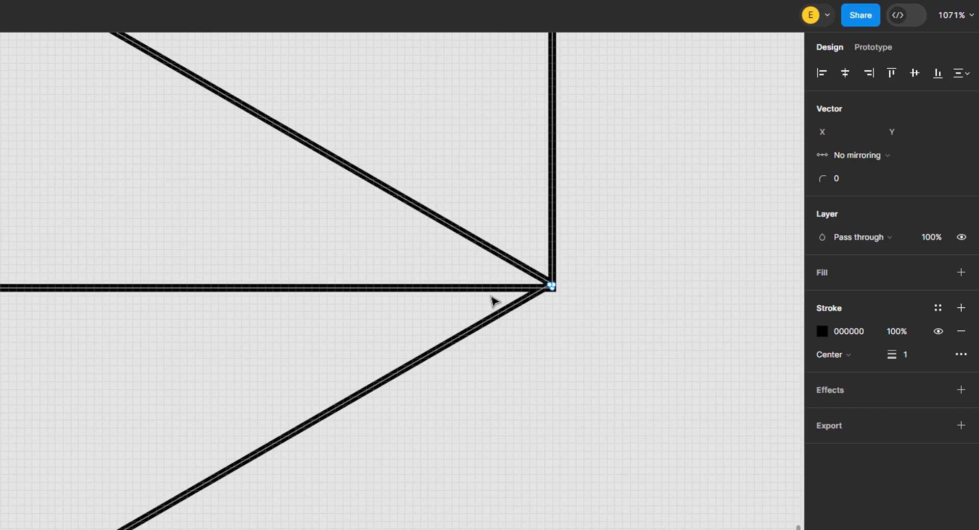
click(550, 285)
drag(550, 284, 552, 288)
click(660, 288)
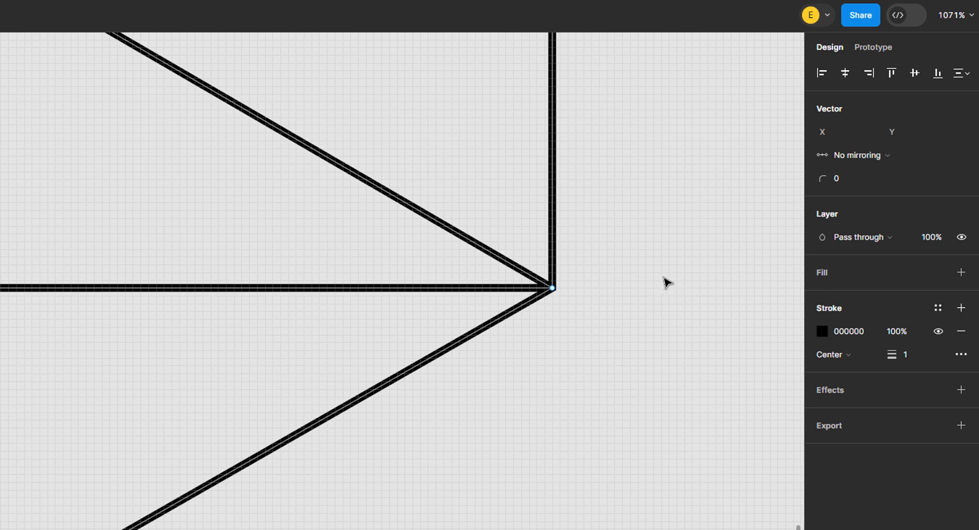
Set the canvas zoom to 120% so the full hexagonal wireframe is visible.
click(962, 25)
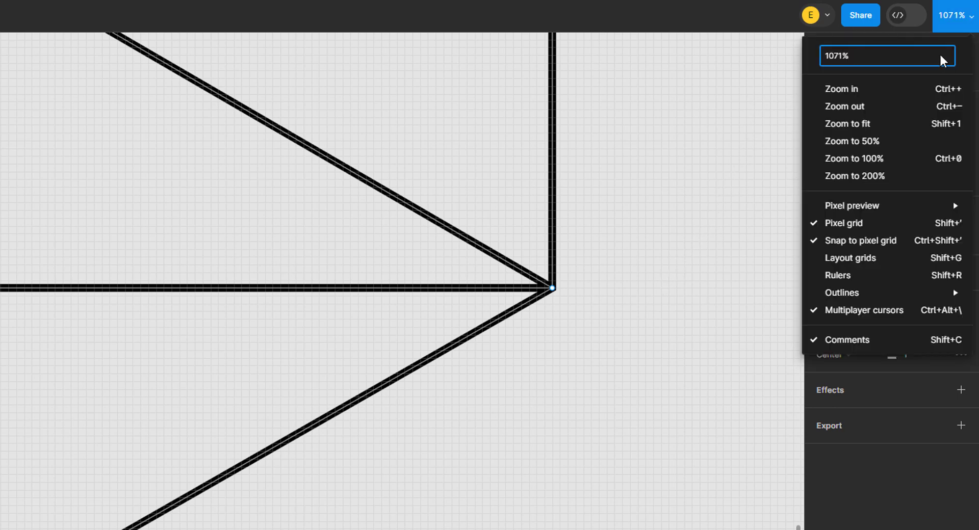
text(120)
key(Return)
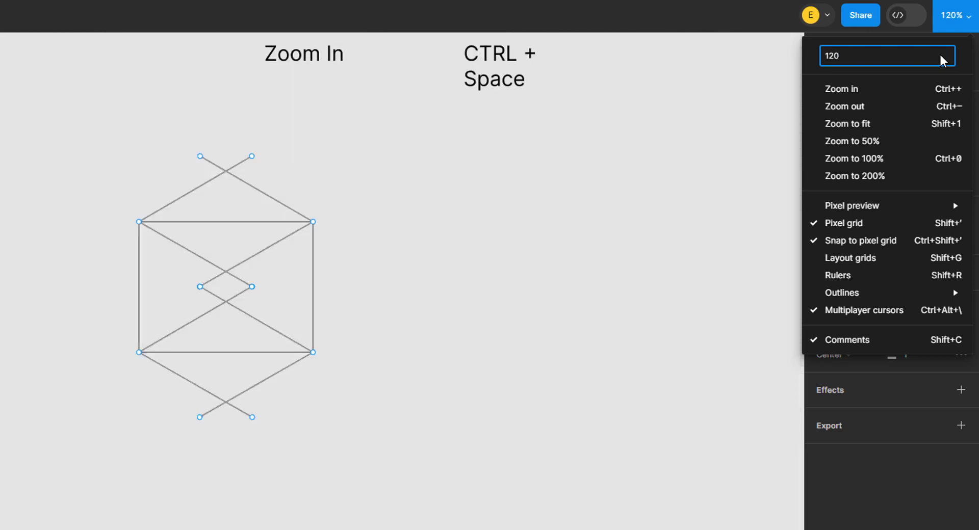
click(965, 30)
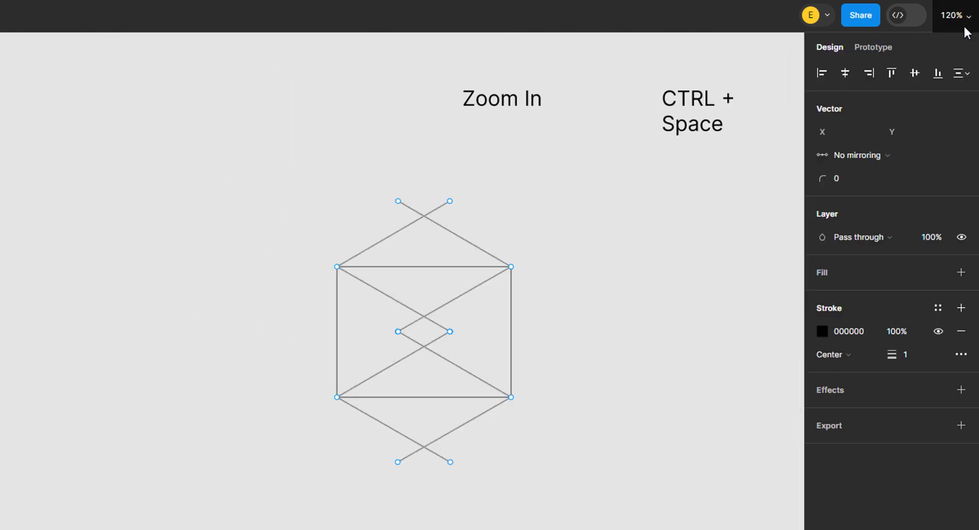
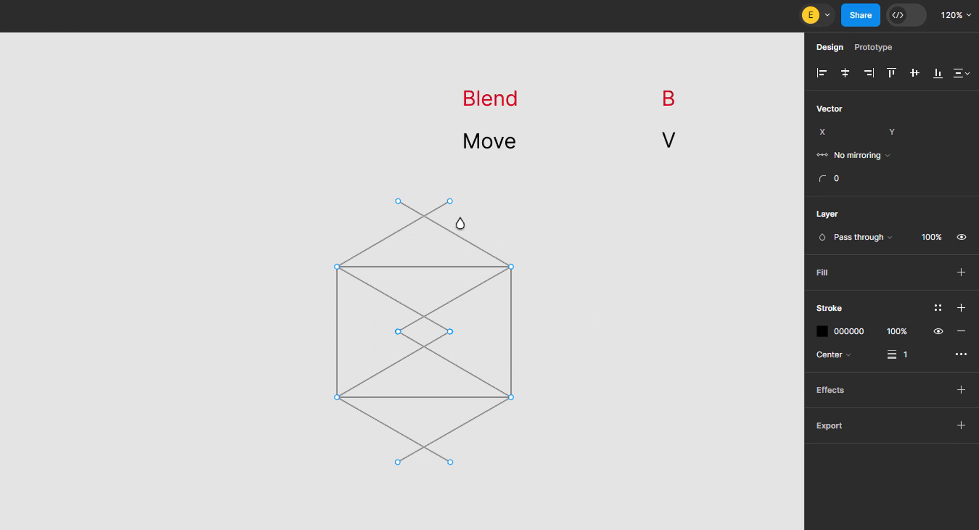
Try grey fills on the triangles, then remove them and return to the Move tool.
click(431, 246)
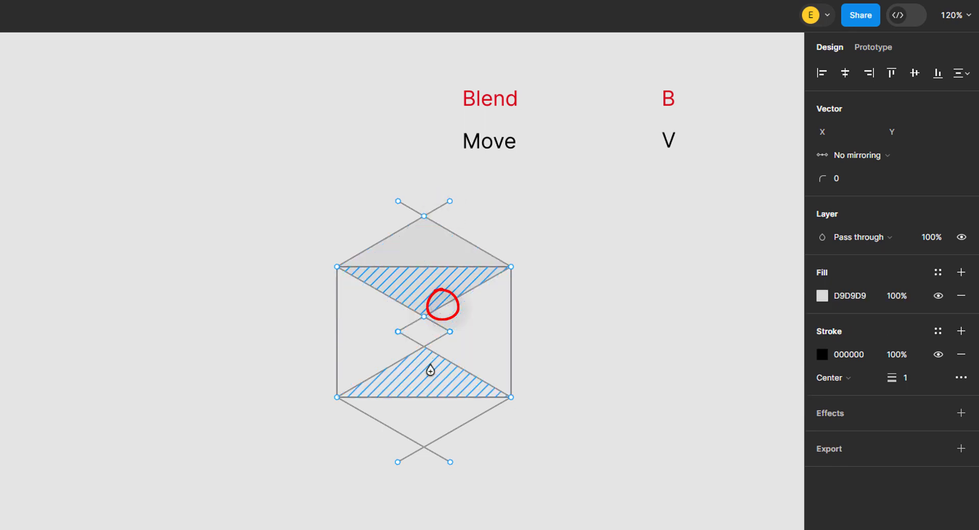
click(432, 334)
click(441, 427)
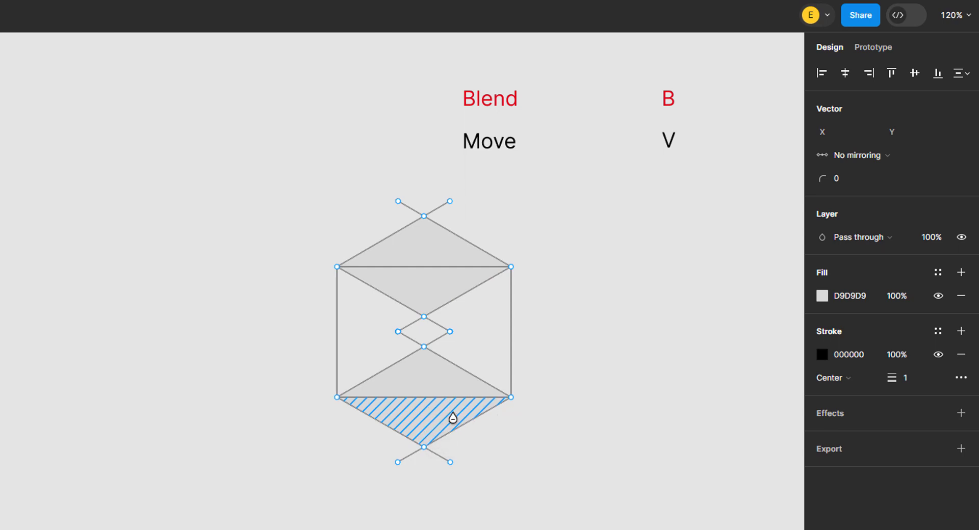
click(451, 390)
click(447, 296)
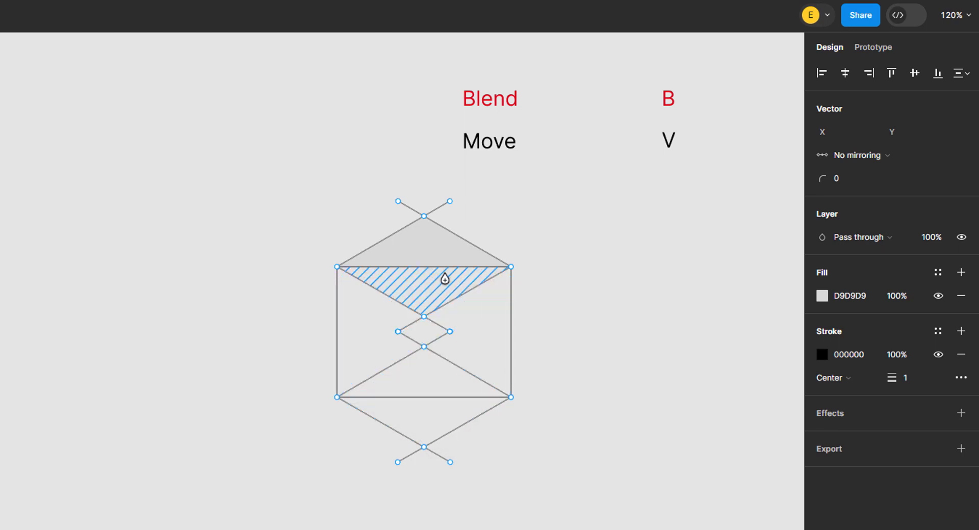
click(444, 258)
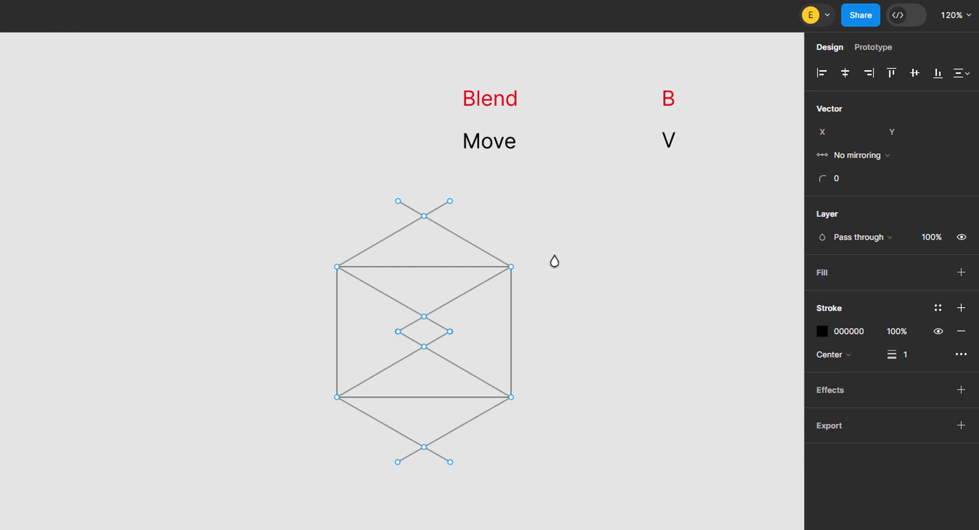
key(v)
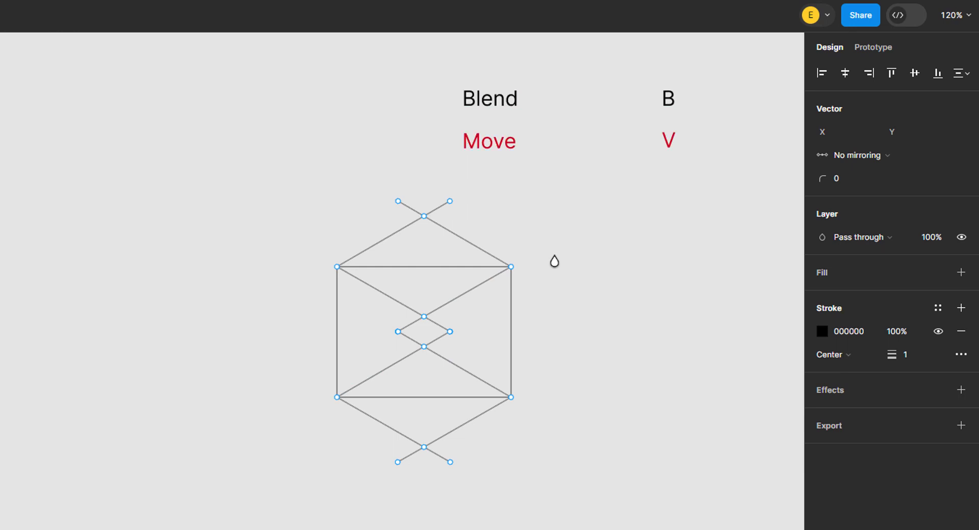
With the Pen tool, add midpoints on the four upper diagonal guide lines.
key(p)
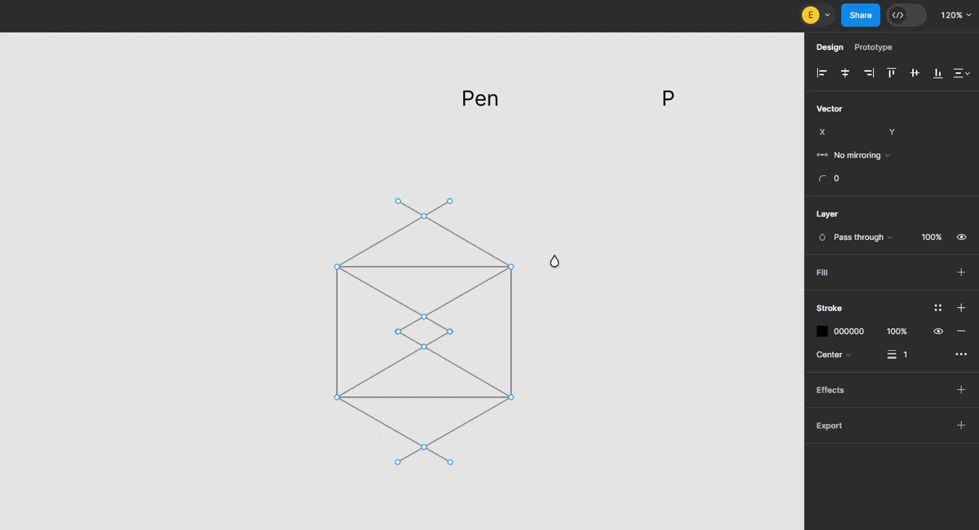
click(380, 241)
click(380, 292)
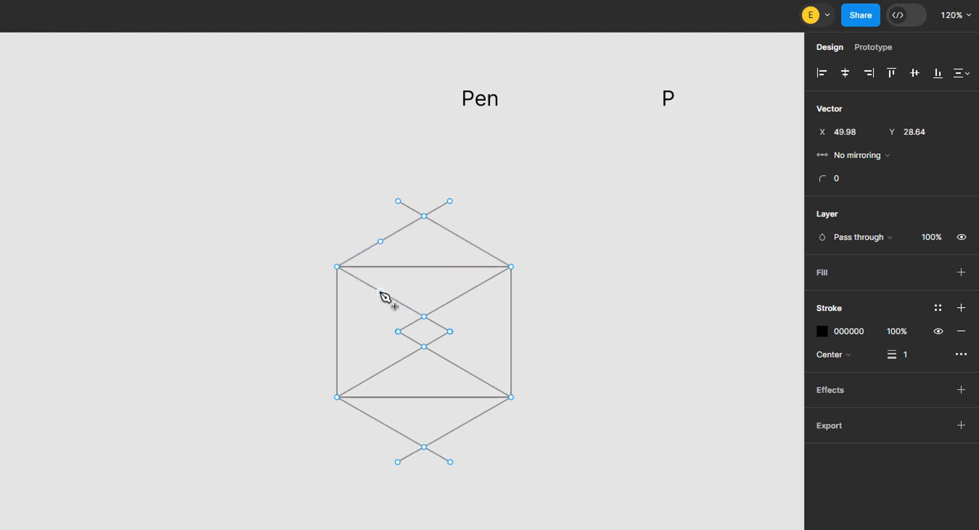
click(467, 292)
click(467, 241)
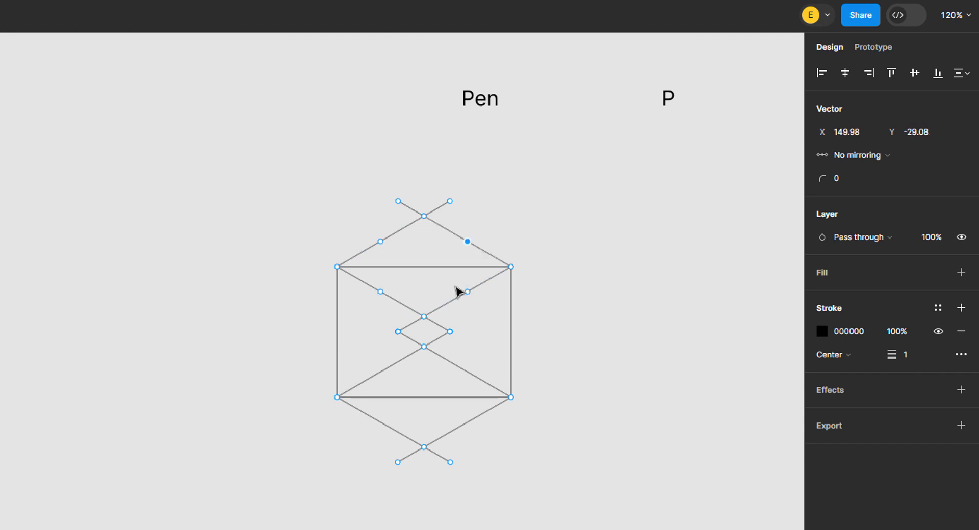
Add midpoints on the four lower diagonal guide lines, then deselect the new points.
click(467, 372)
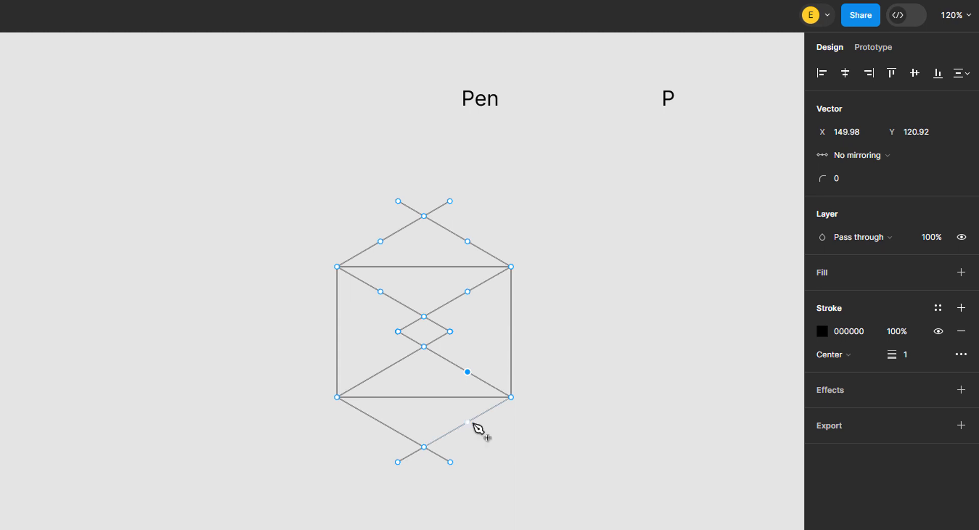
click(467, 422)
click(380, 422)
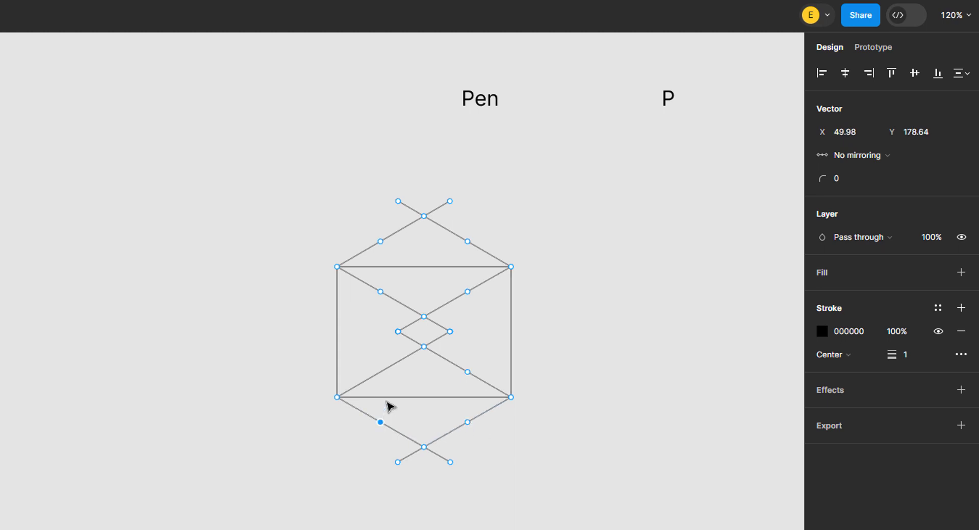
click(380, 372)
key(Escape)
click(349, 330)
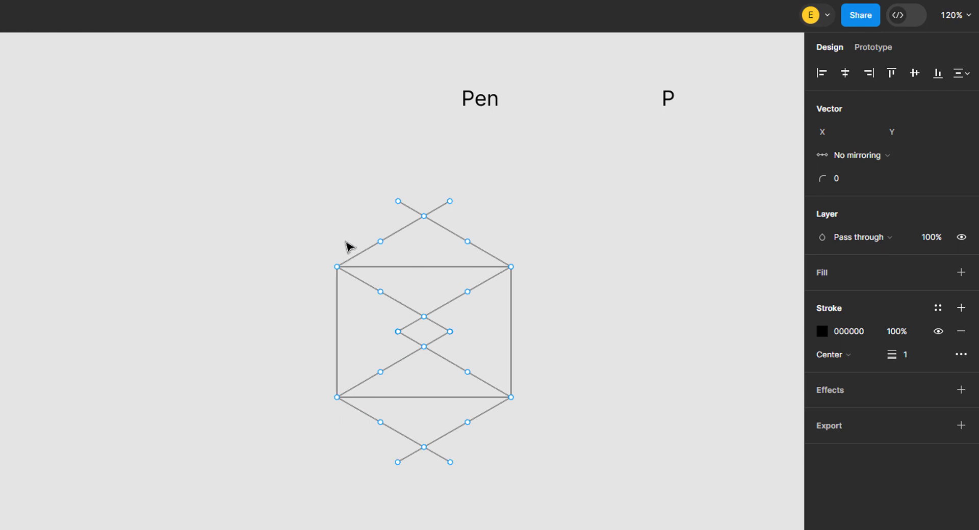
key(p)
Draw the top ellipse with curved arcs through the four upper-box midpoints.
click(380, 241)
drag(380, 292, 427, 323)
click(380, 292)
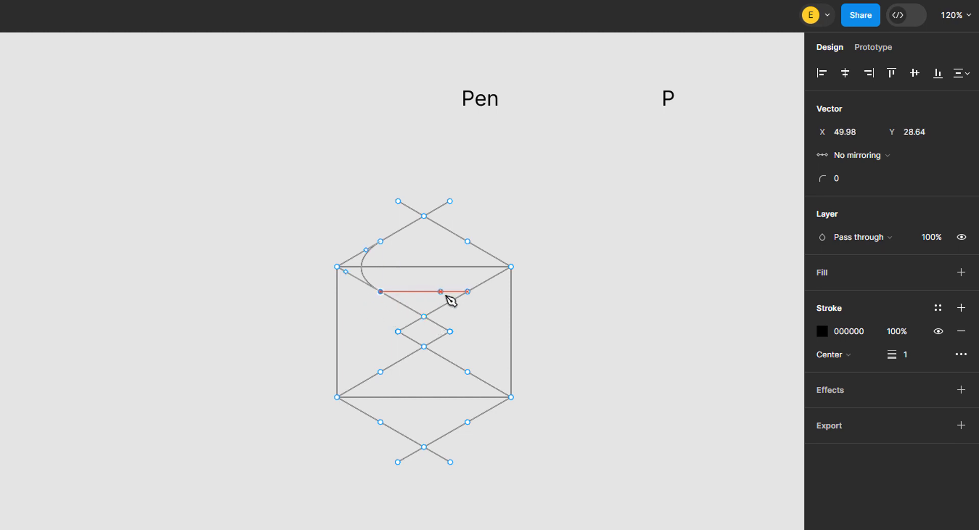
click(511, 266)
click(526, 258)
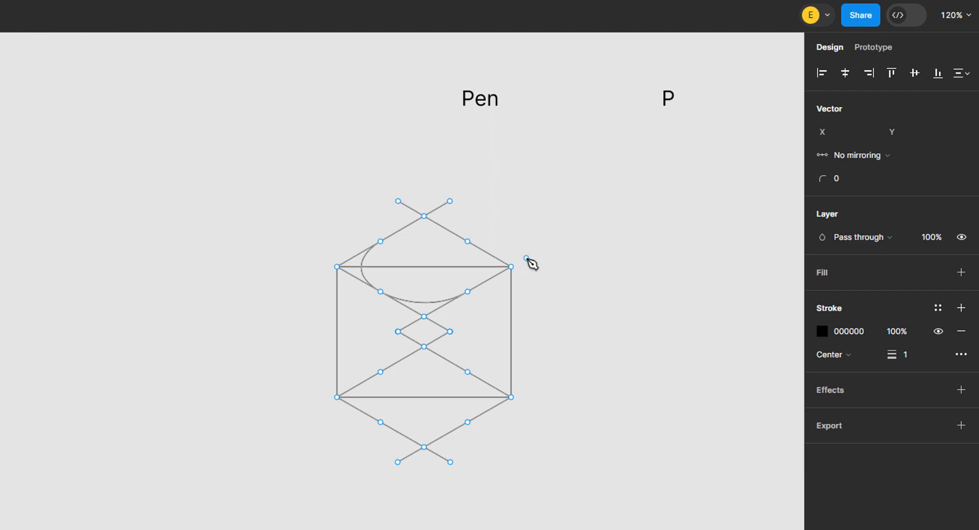
key(ctrl+z)
drag(468, 292, 469, 243)
click(468, 241)
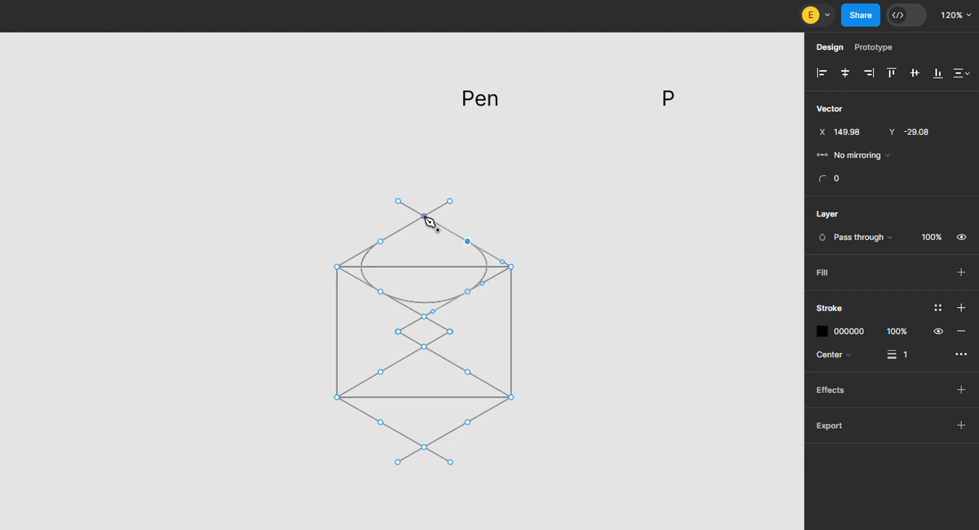
key(Escape)
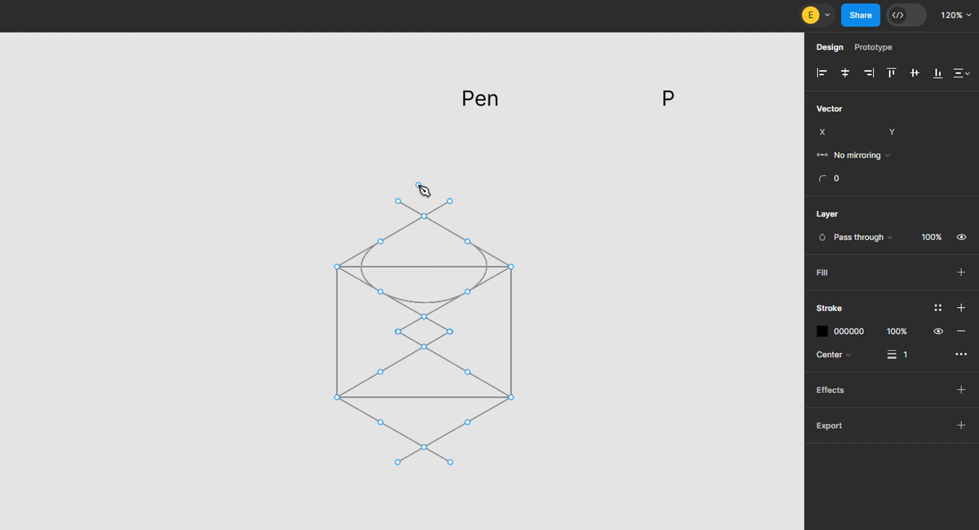
click(468, 241)
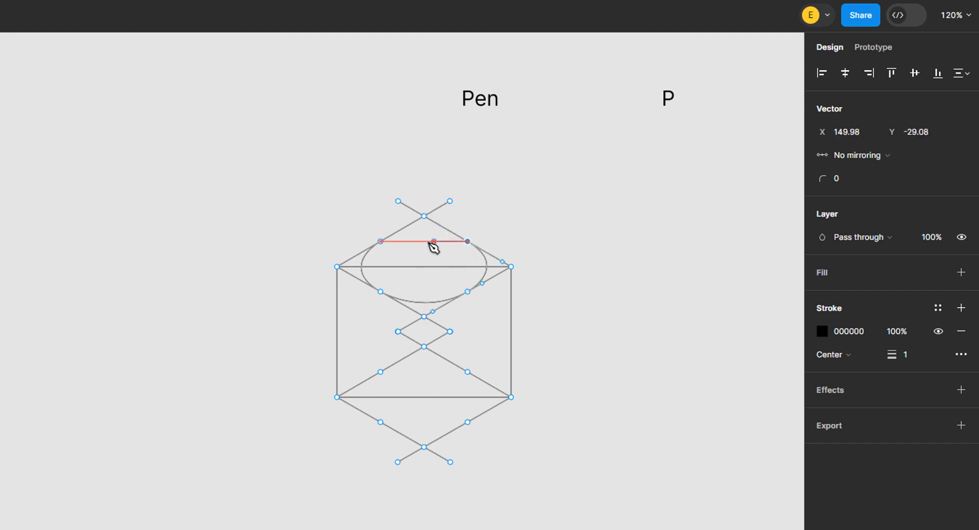
click(380, 241)
key(Escape)
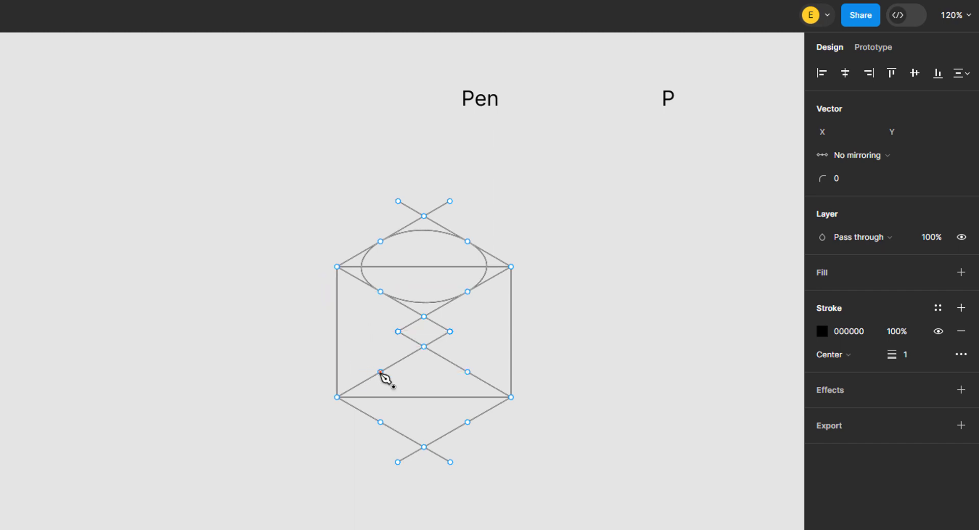
Draw the bottom ellipse with curved arcs through the four lower-box midpoints.
click(380, 372)
drag(381, 422, 416, 449)
key(Escape)
click(380, 422)
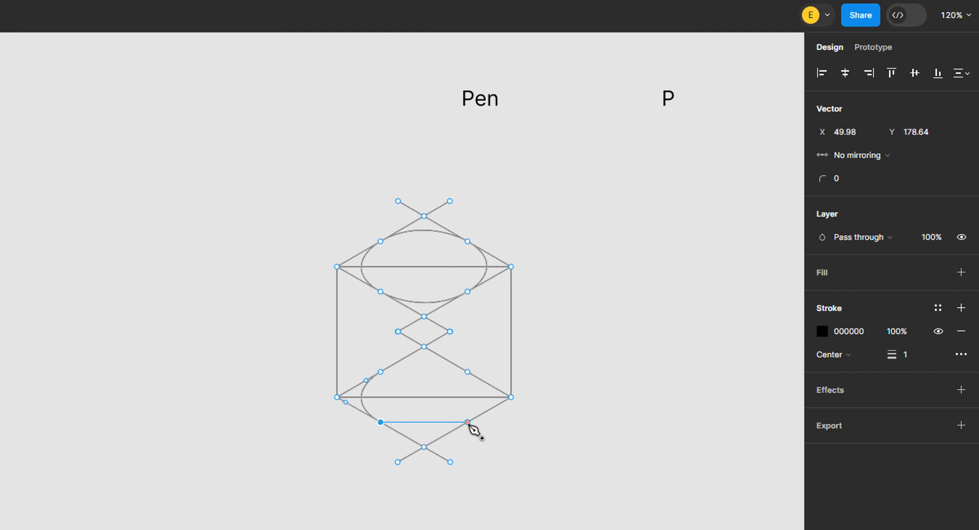
drag(465, 424, 516, 403)
key(Escape)
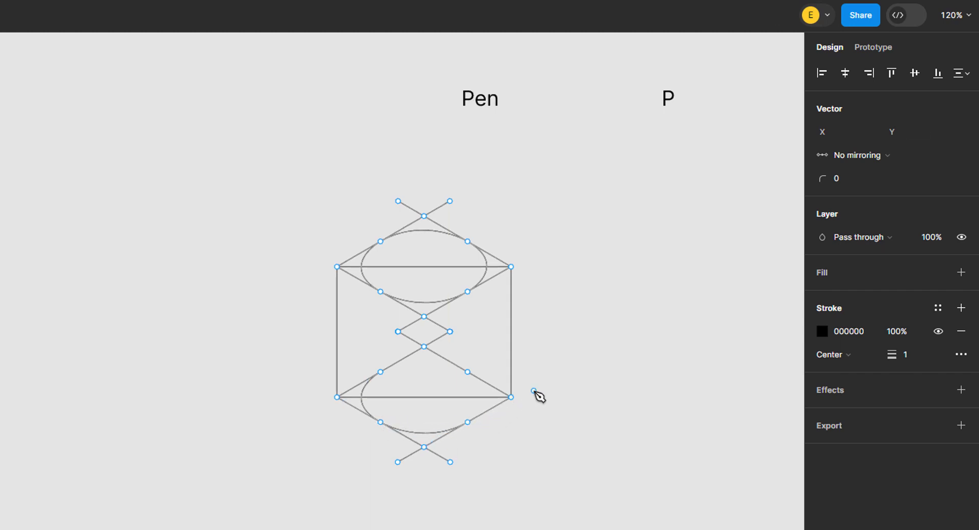
click(467, 422)
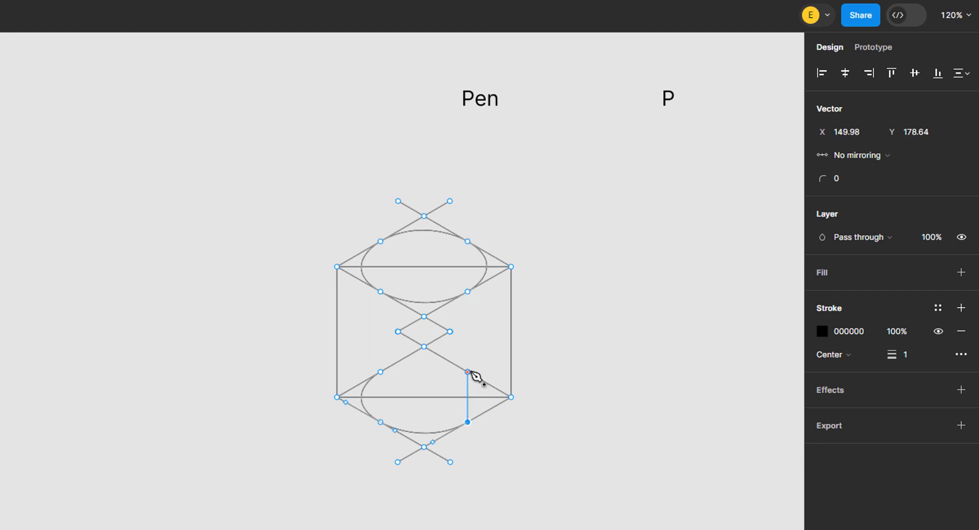
drag(467, 371, 430, 352)
key(Escape)
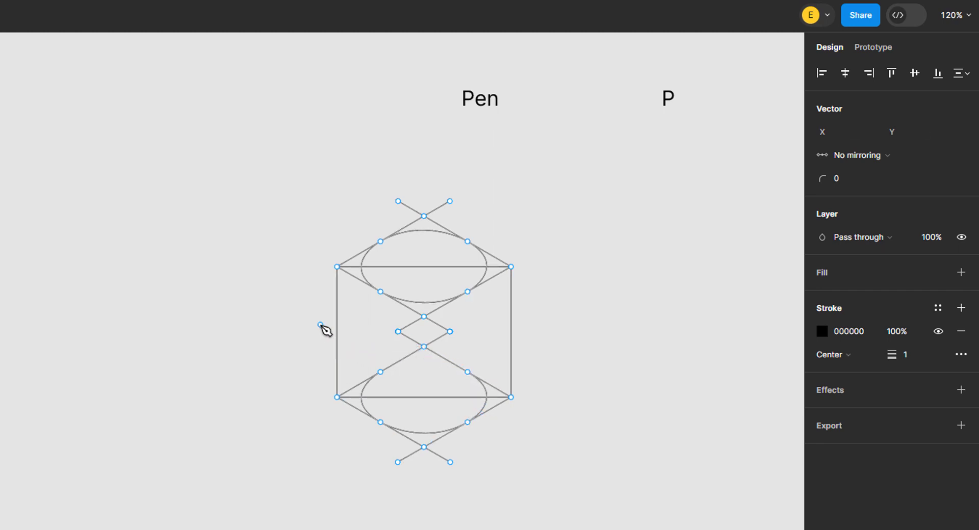
key(b)
key(v)
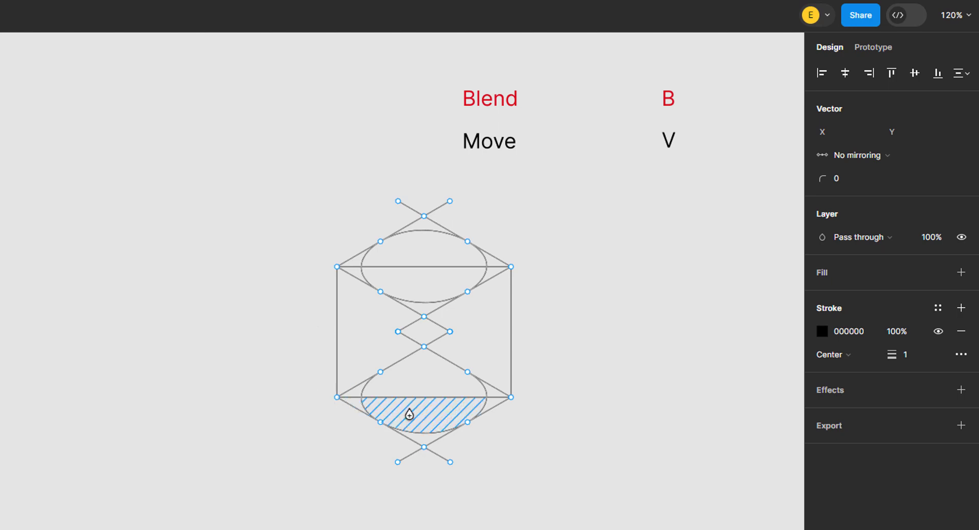
click(425, 417)
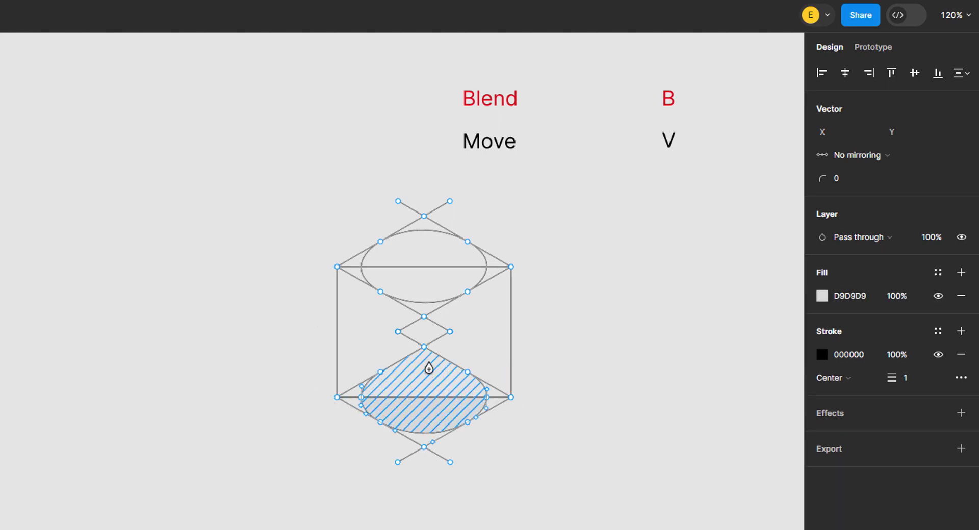
click(425, 295)
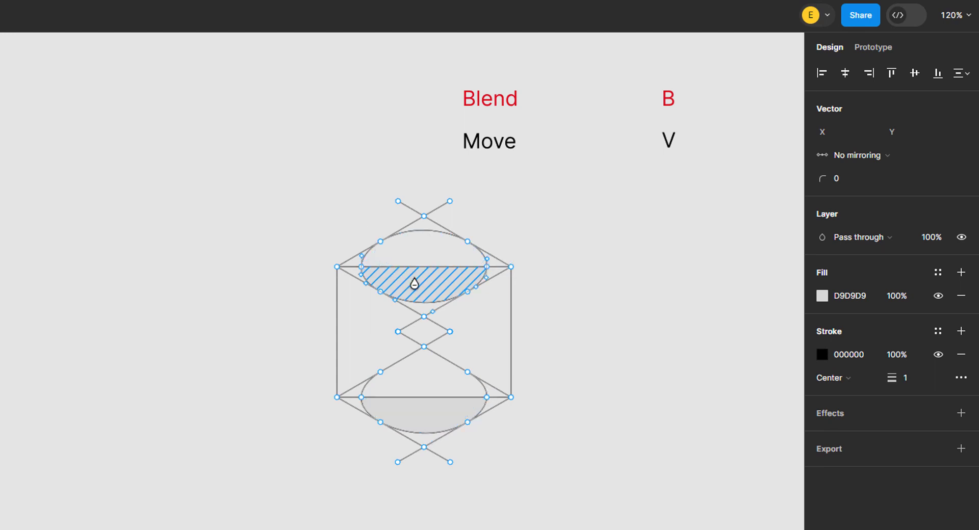
click(422, 410)
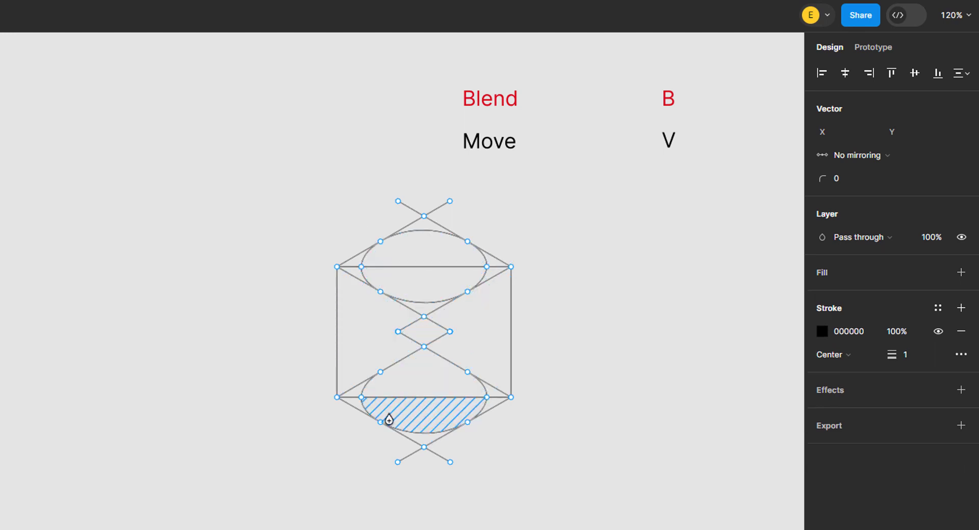
key(v)
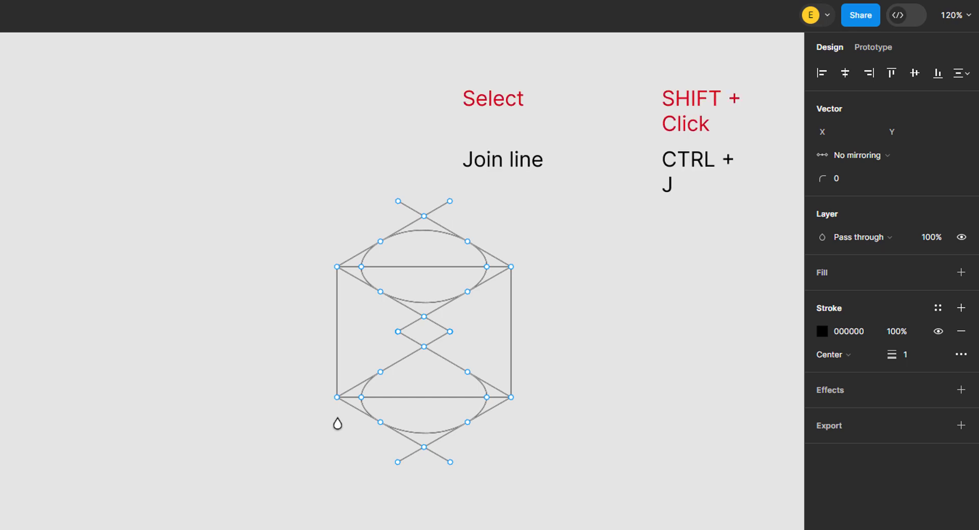
Join the ellipses' left endpoints, then their right endpoints, with vertical lines via Ctrl+J.
click(360, 397)
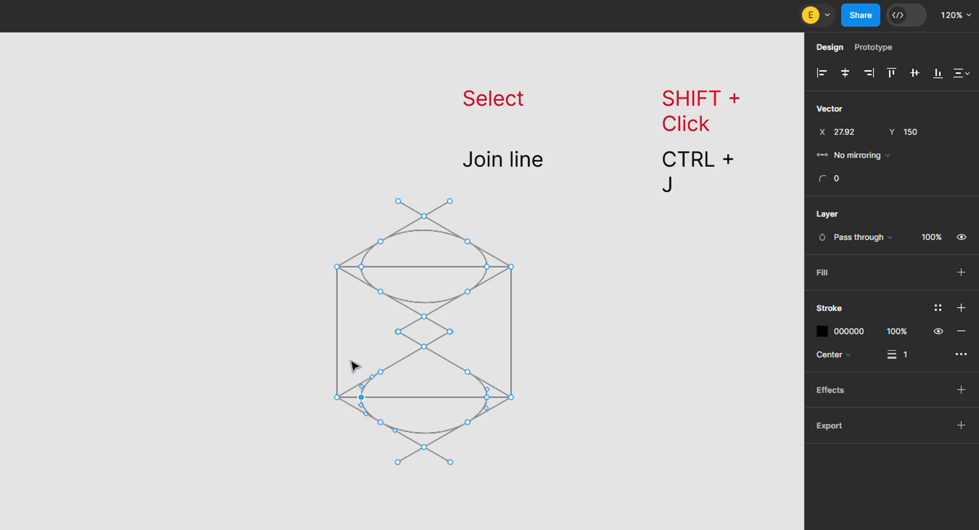
shift+click(361, 266)
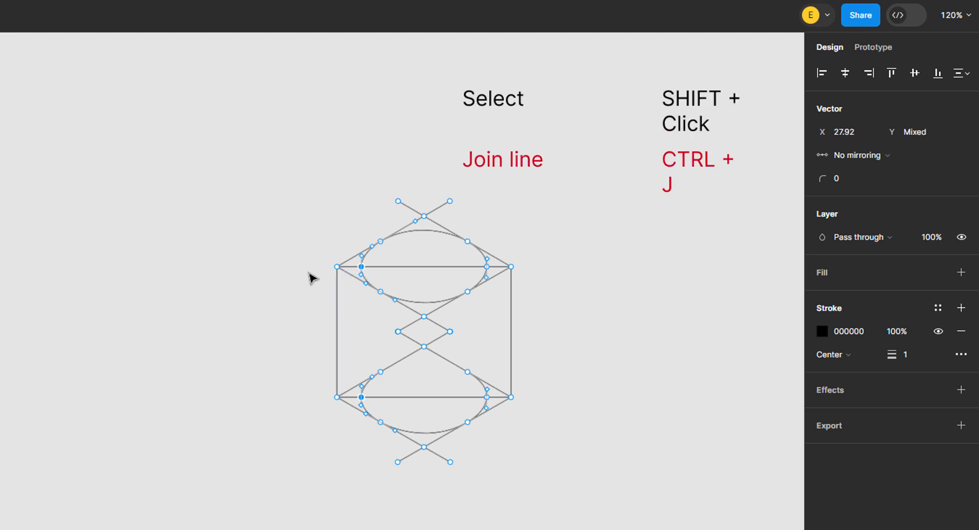
key(ctrl+j)
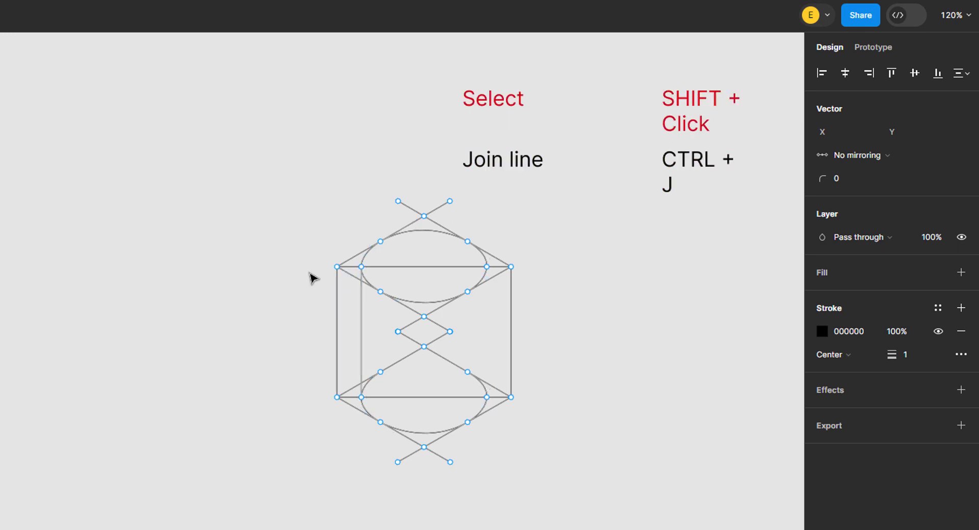
click(487, 267)
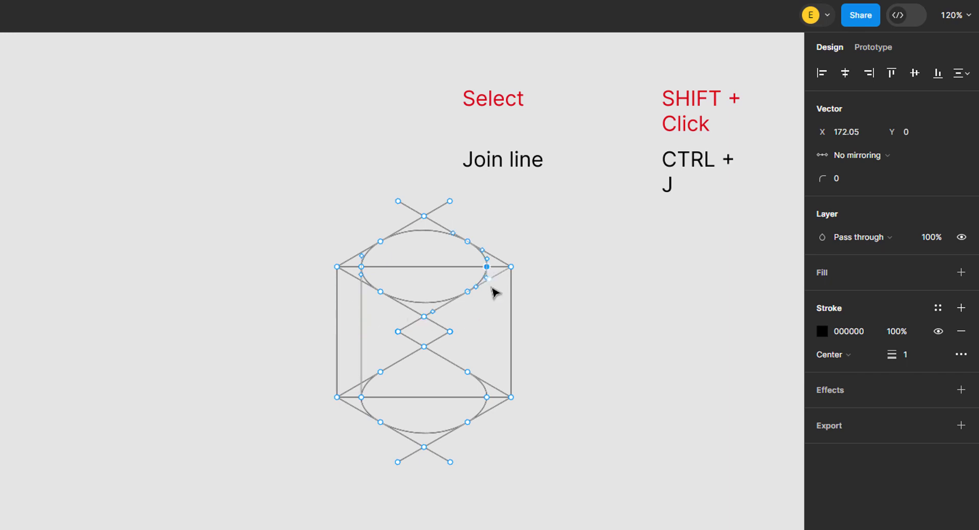
shift+click(487, 397)
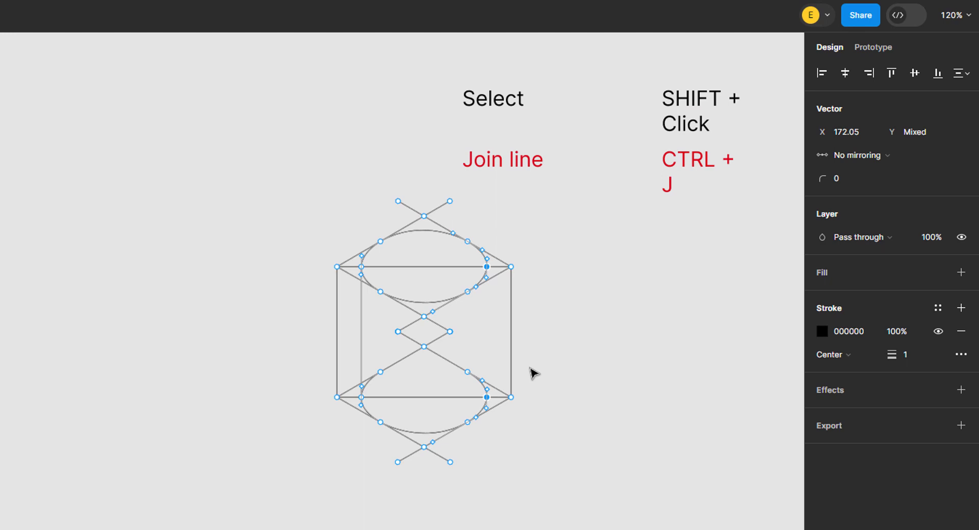
key(ctrl+j)
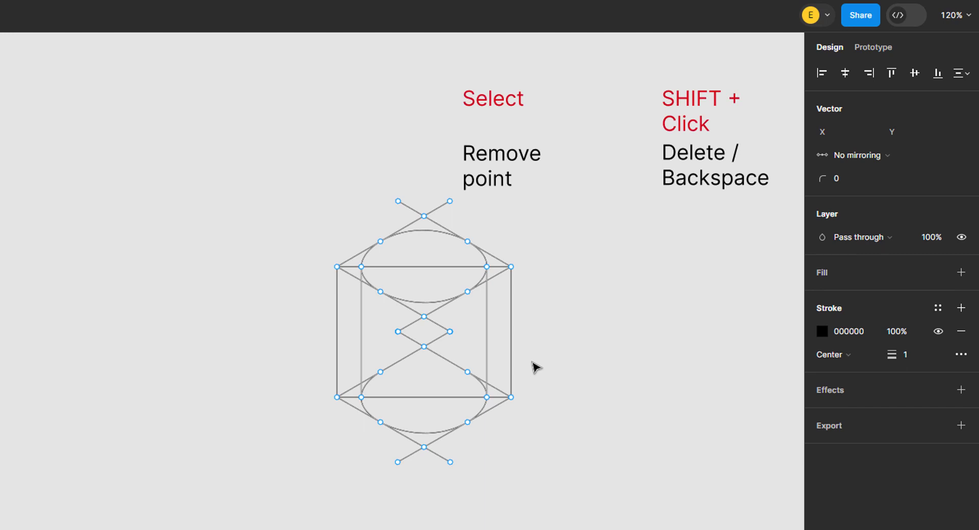
Select all the outer guide corners and guide points around the cylinder.
click(511, 267)
shift+click(450, 200)
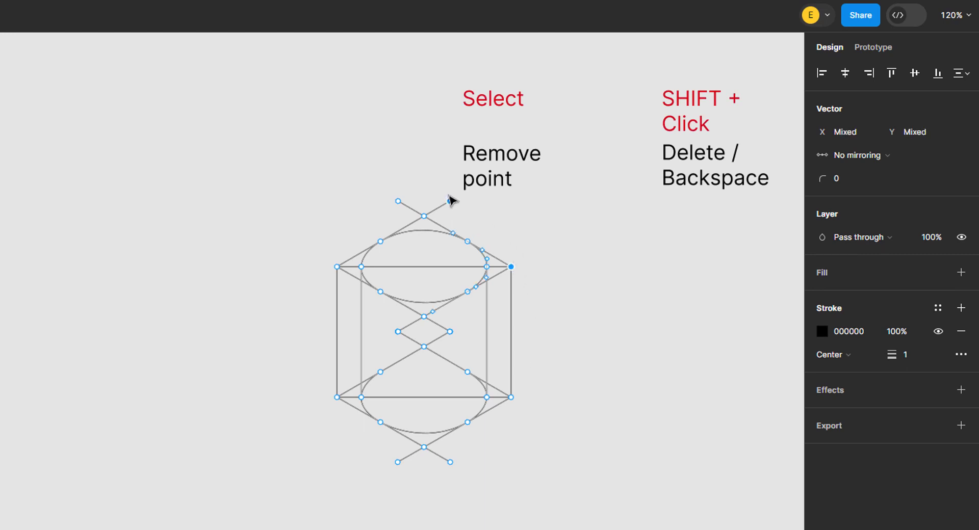
shift+click(424, 216)
shift+click(398, 201)
shift+click(336, 267)
shift+click(337, 397)
shift+click(398, 462)
shift+click(424, 447)
shift+click(450, 462)
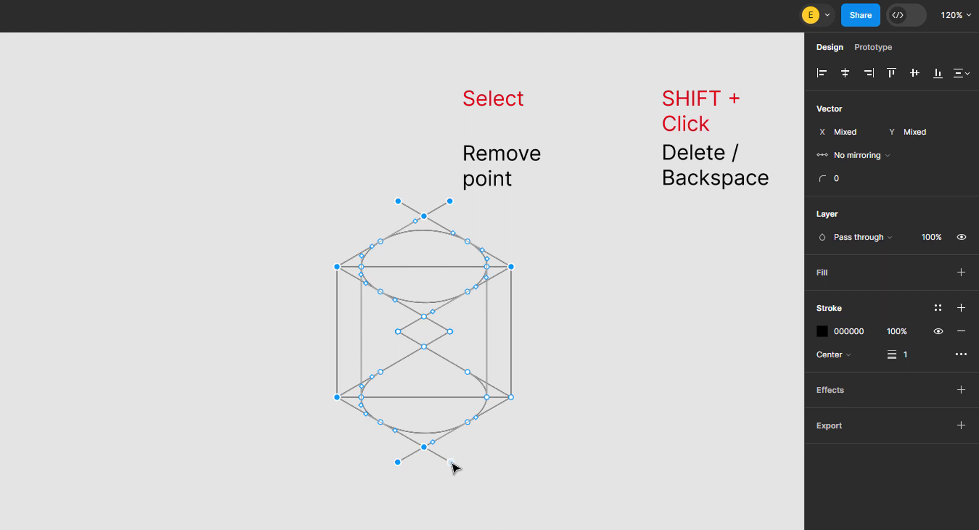
shift+click(511, 398)
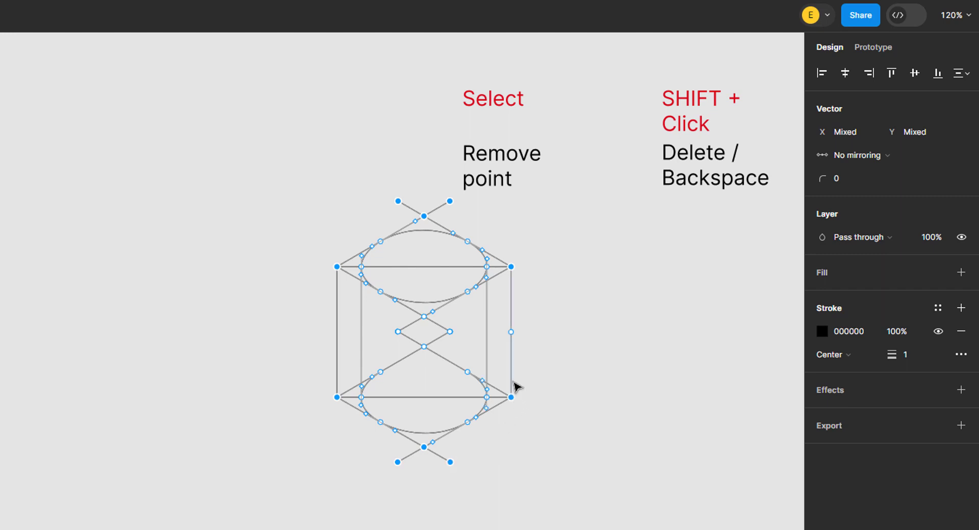
Add the central guide points and both horizontal guide lines, then delete everything selected.
shift+click(424, 316)
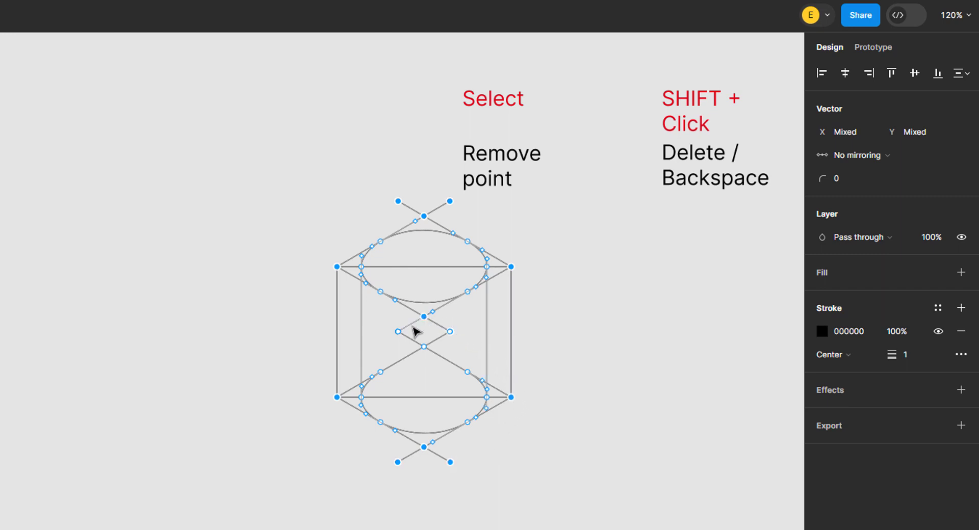
shift+click(398, 331)
shift+click(424, 347)
shift+click(450, 331)
shift+click(467, 371)
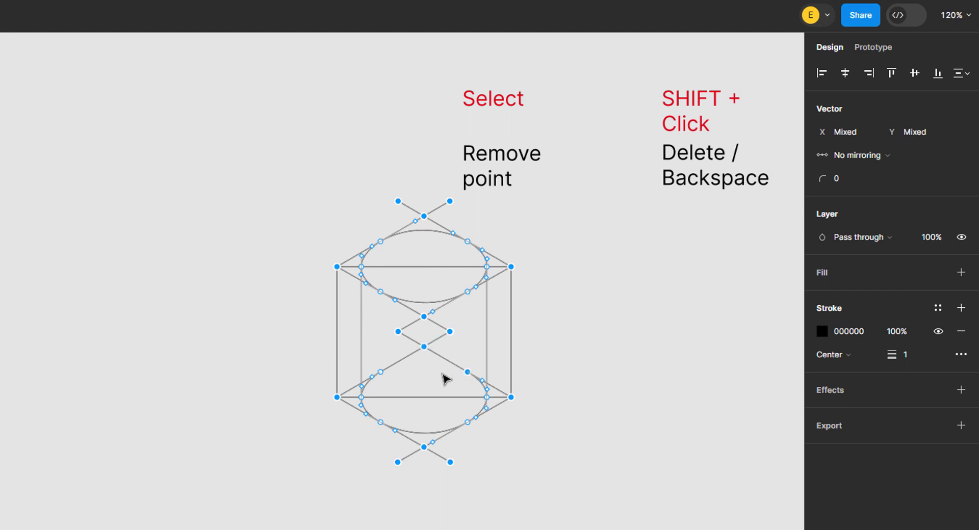
shift+click(380, 372)
shift+click(448, 397)
shift+click(449, 267)
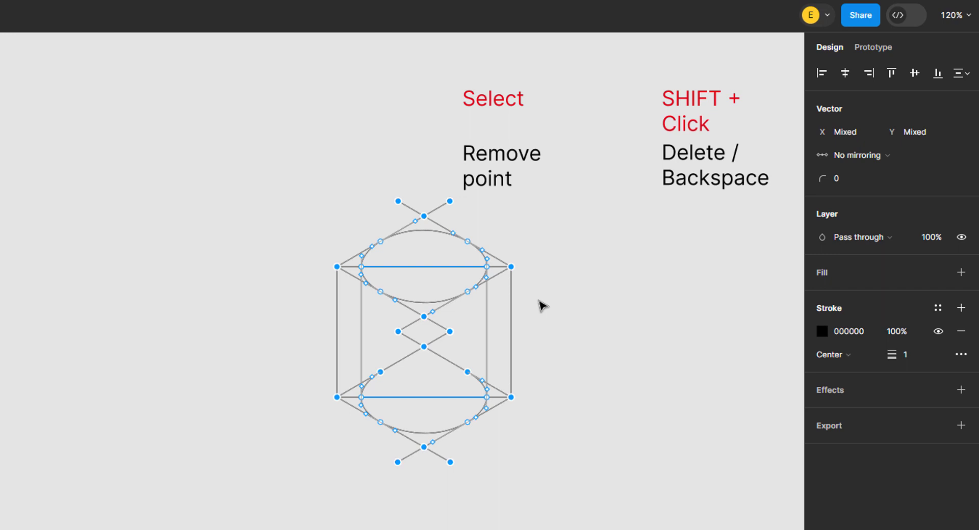
key(Delete)
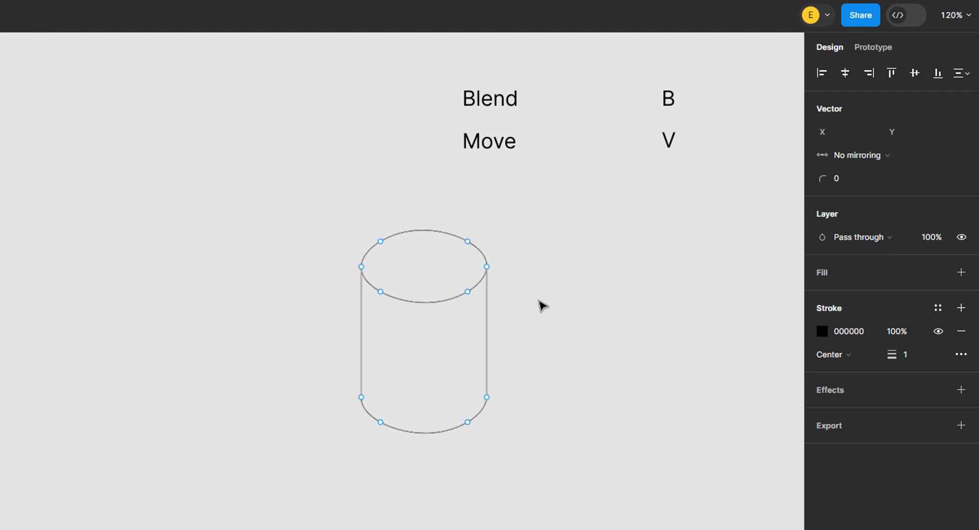
Paint-bucket fill the top ellipse with green 127528.
key(b)
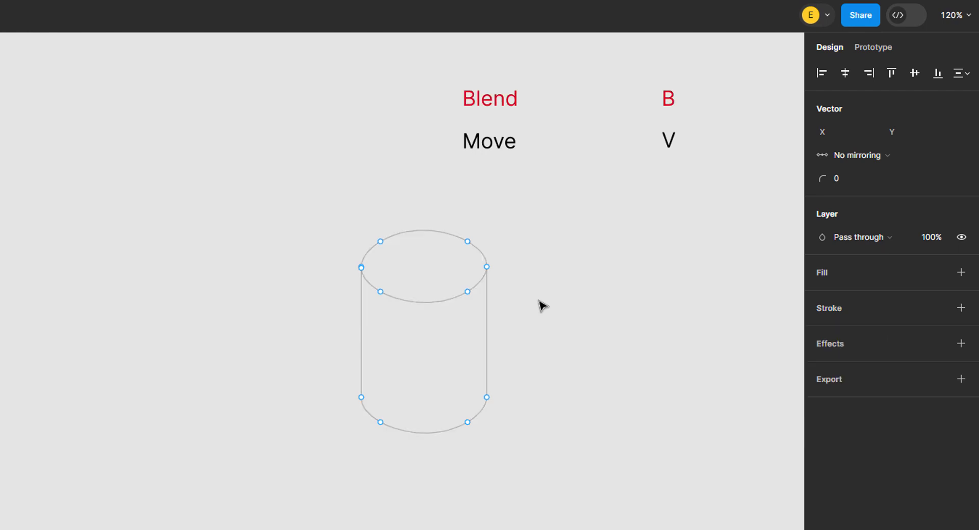
click(433, 267)
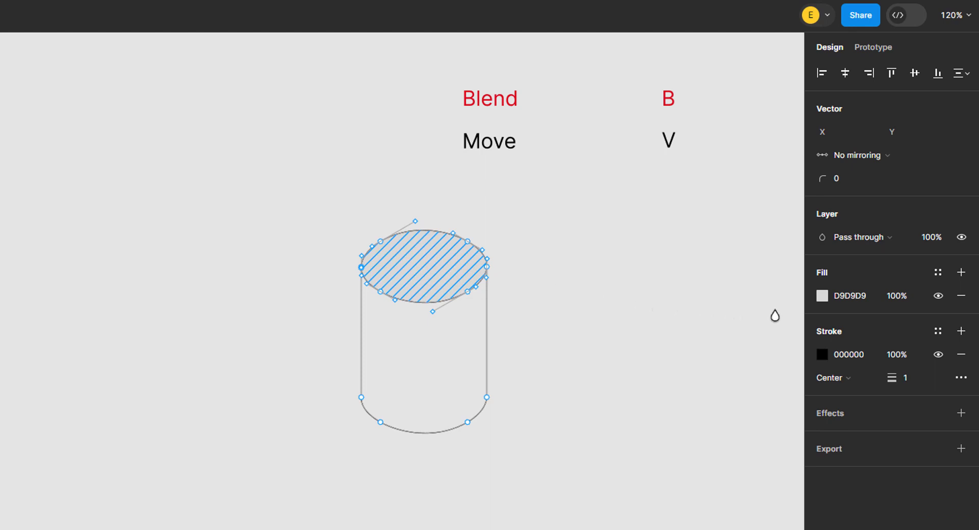
click(871, 299)
text(1)
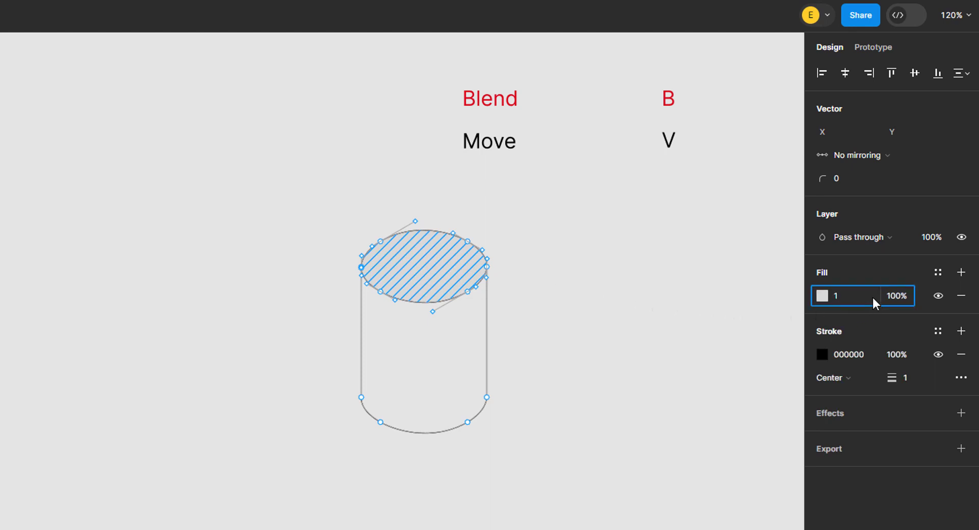
text(27528)
key(Return)
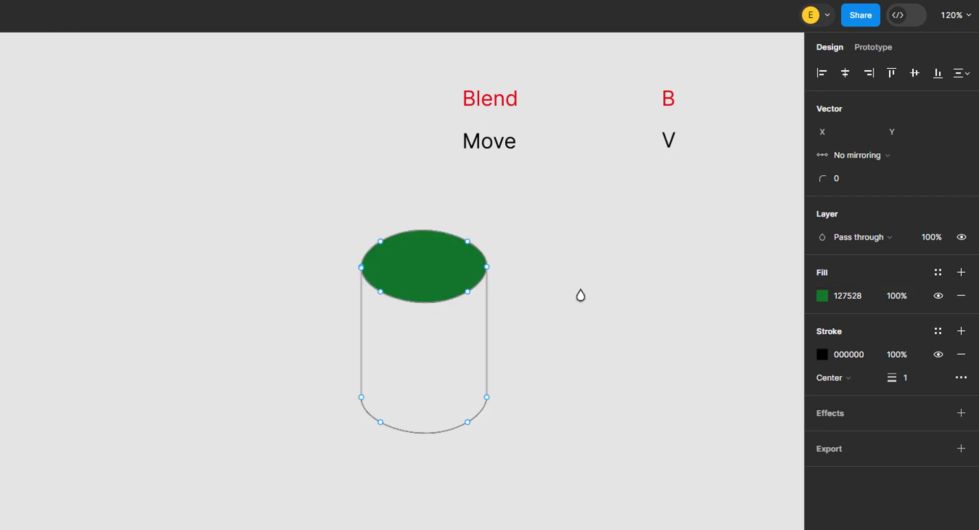
Fill the cylinder body below the top ellipse with darker green 0A661E.
click(454, 339)
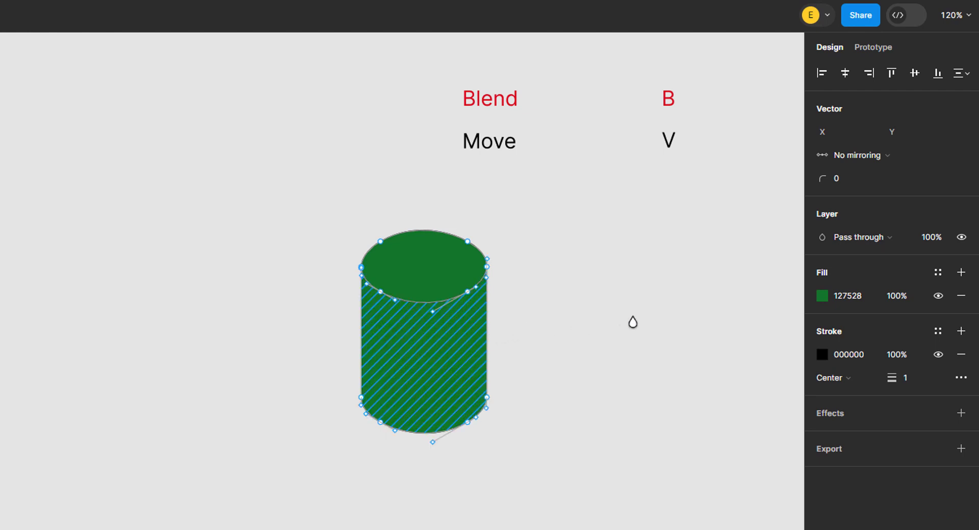
click(870, 299)
text(0a661e)
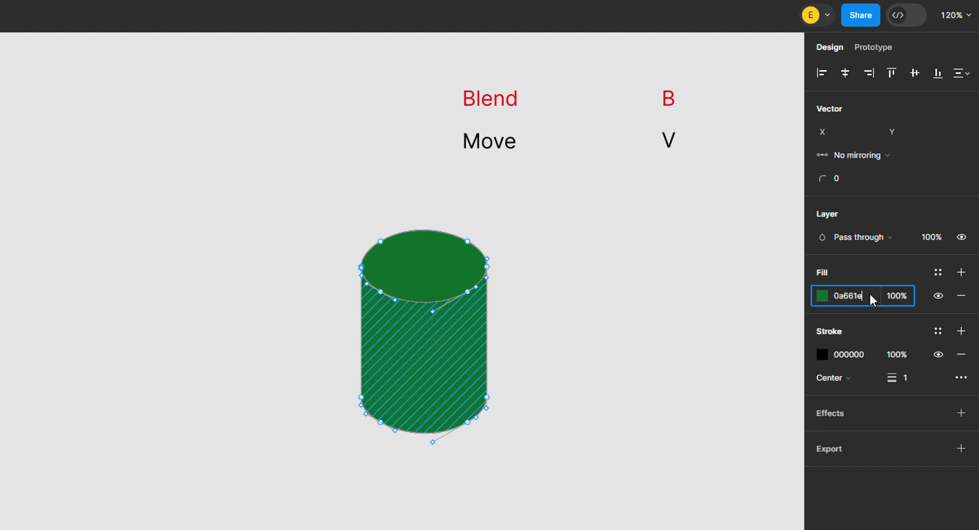
key(Return)
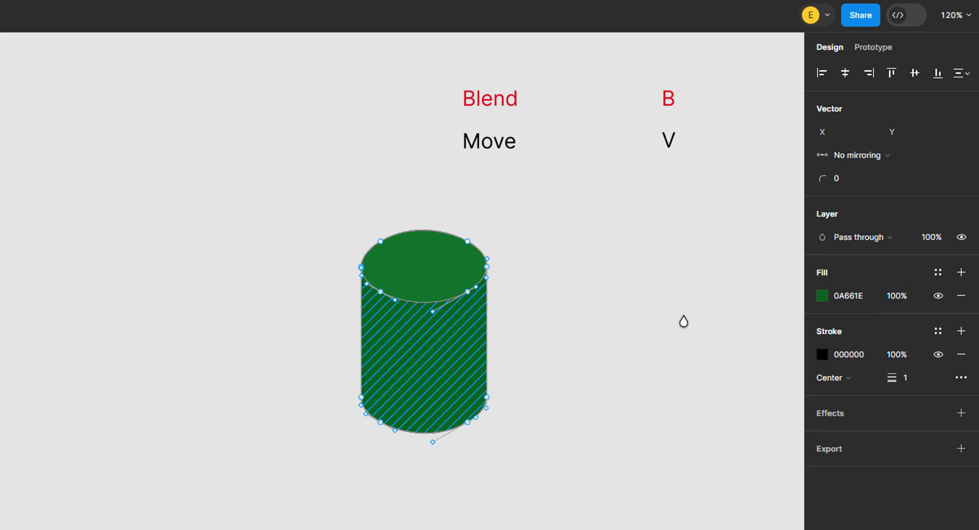
key(Escape)
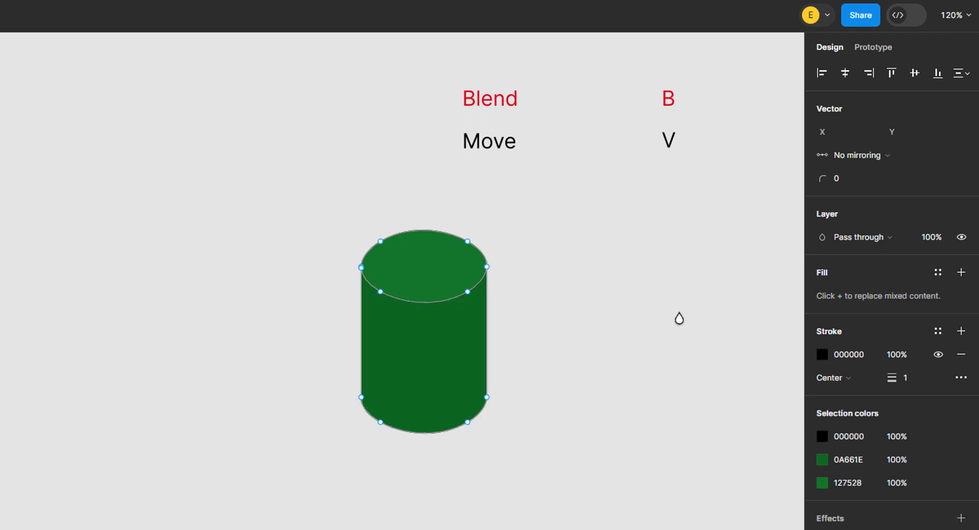
Remove the black stroke, exit vector editing, and deselect the finished cylinder.
click(960, 355)
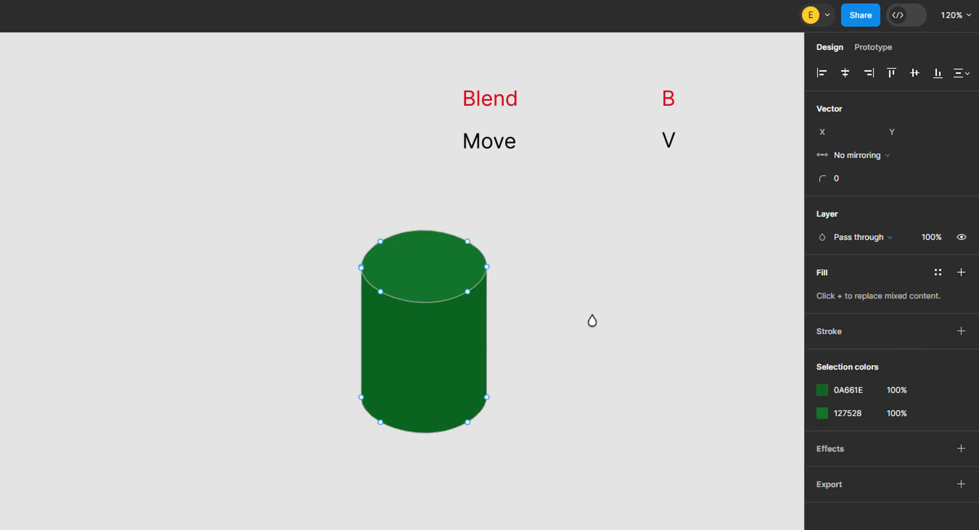
key(v)
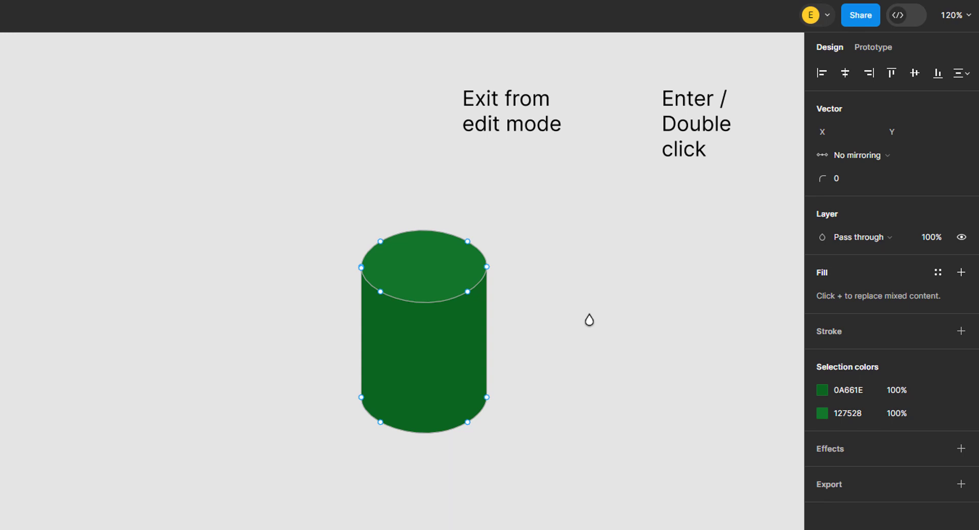
key(Return)
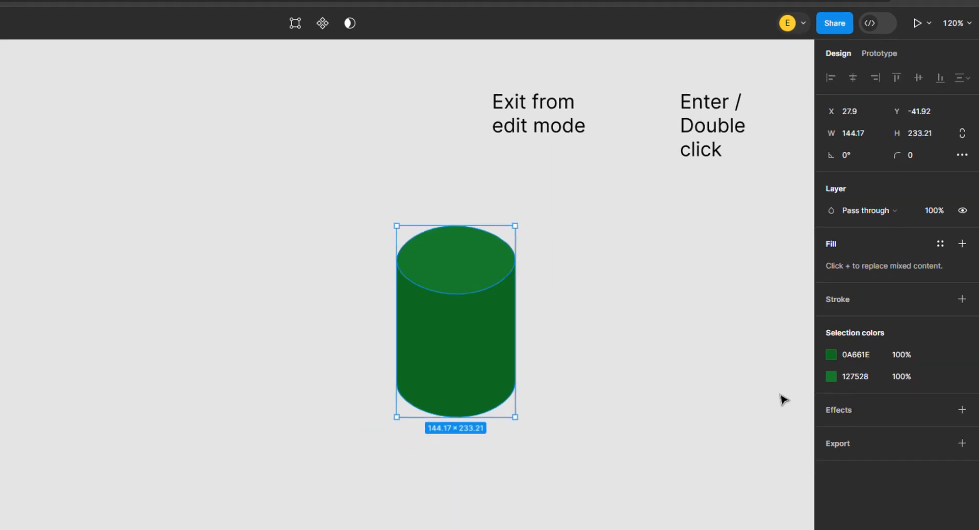
key(Escape)
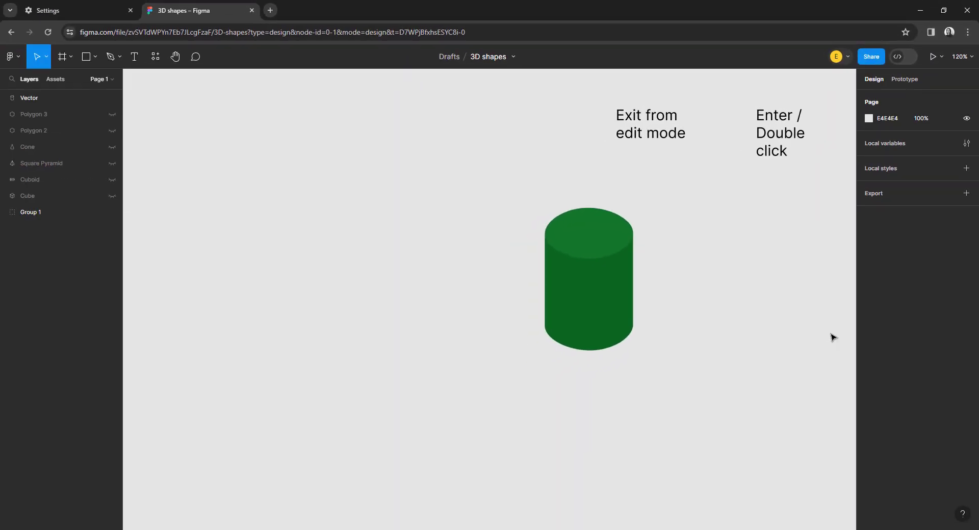